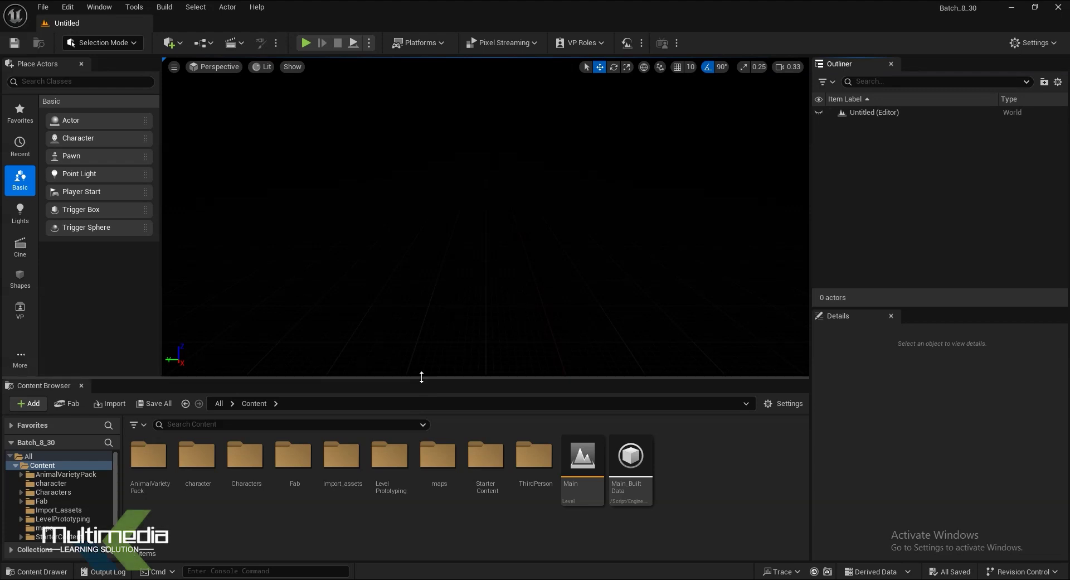
Lower the Content Browser splitter to enlarge the viewport and orbit around the empty level.
left_click_drag(421, 377, 425, 412)
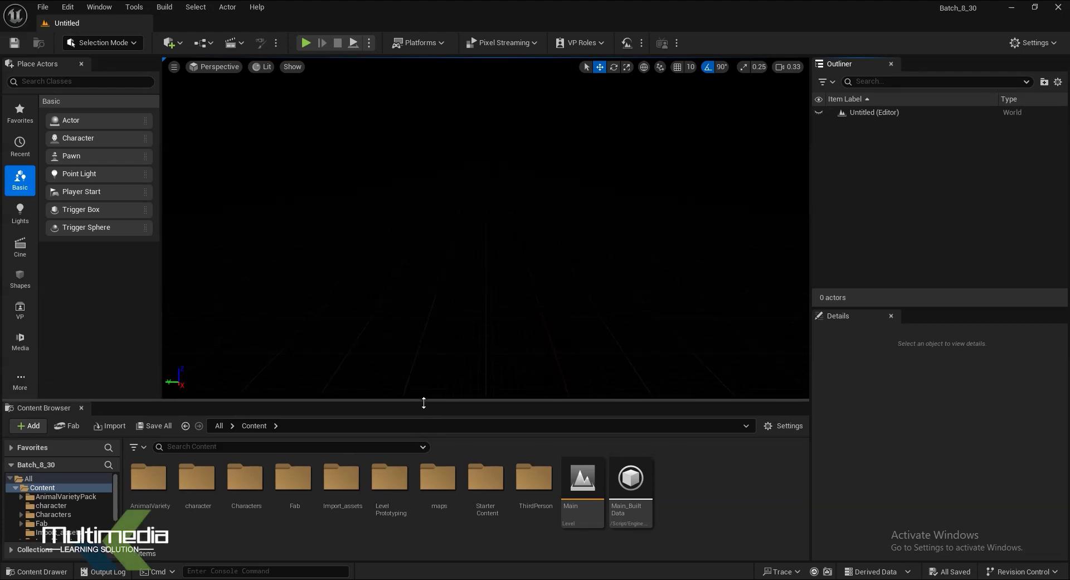
right_click_drag(541, 362, 569, 355)
right_click_drag(498, 361, 500, 354)
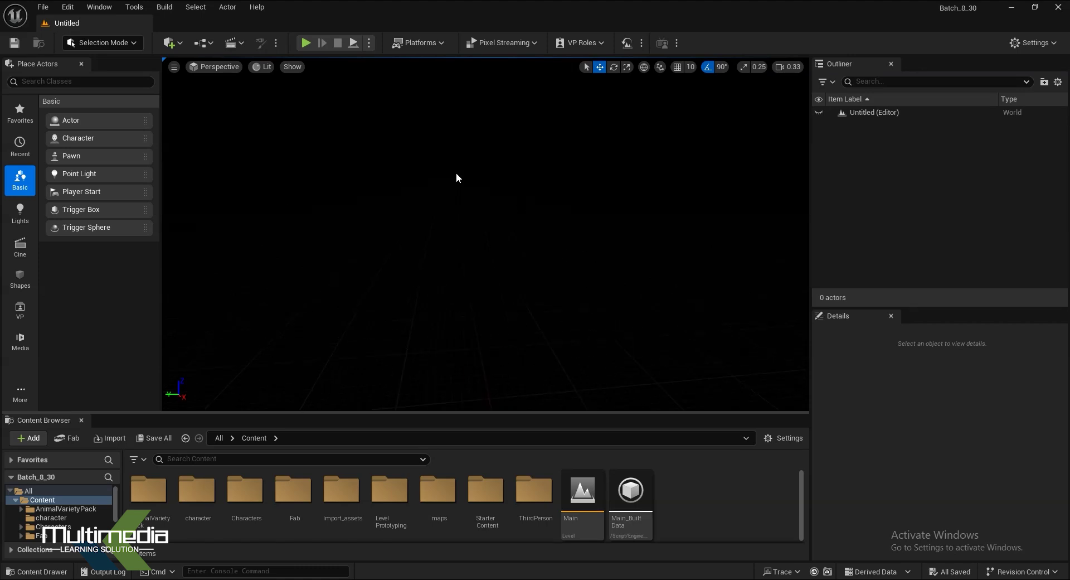
left_click(92, 8)
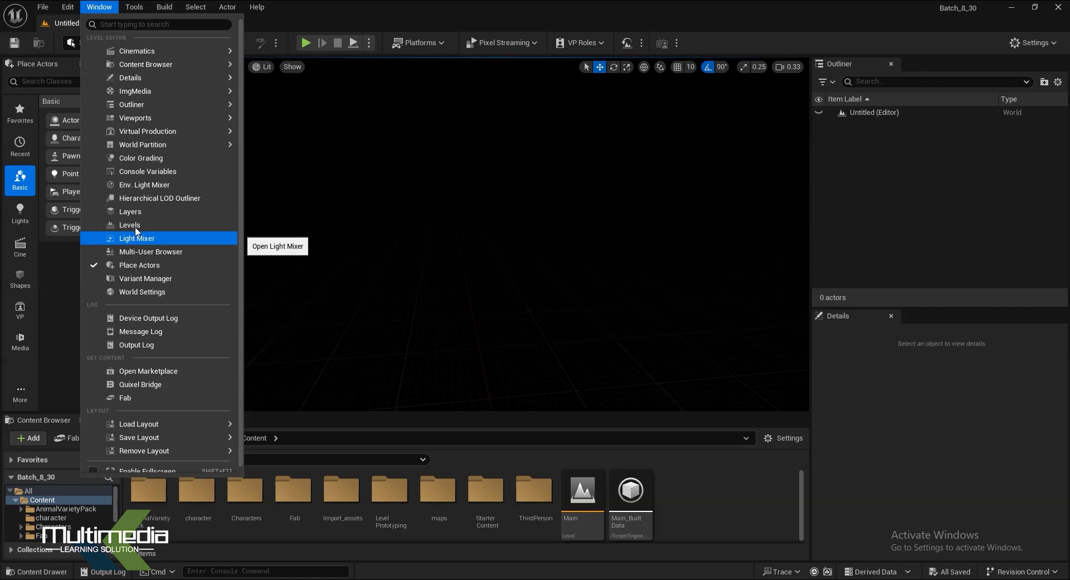
Use the Env. Light Mixer to create Sky Light, Directional Light, Sky Atmosphere, Volumetric Cloud and Height Fog.
left_click(152, 188)
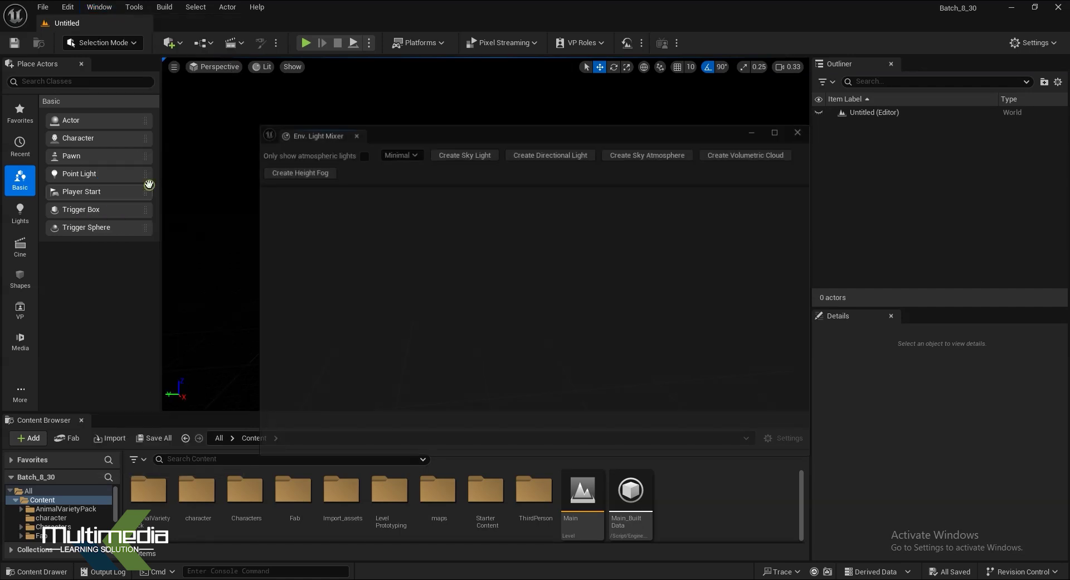
left_click_drag(457, 133, 390, 137)
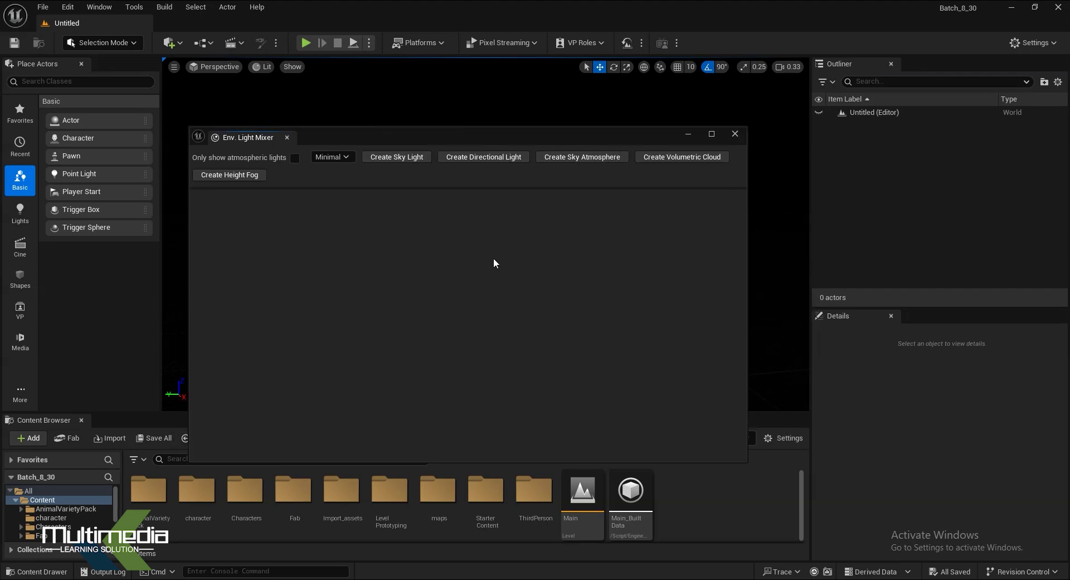
left_click(397, 156)
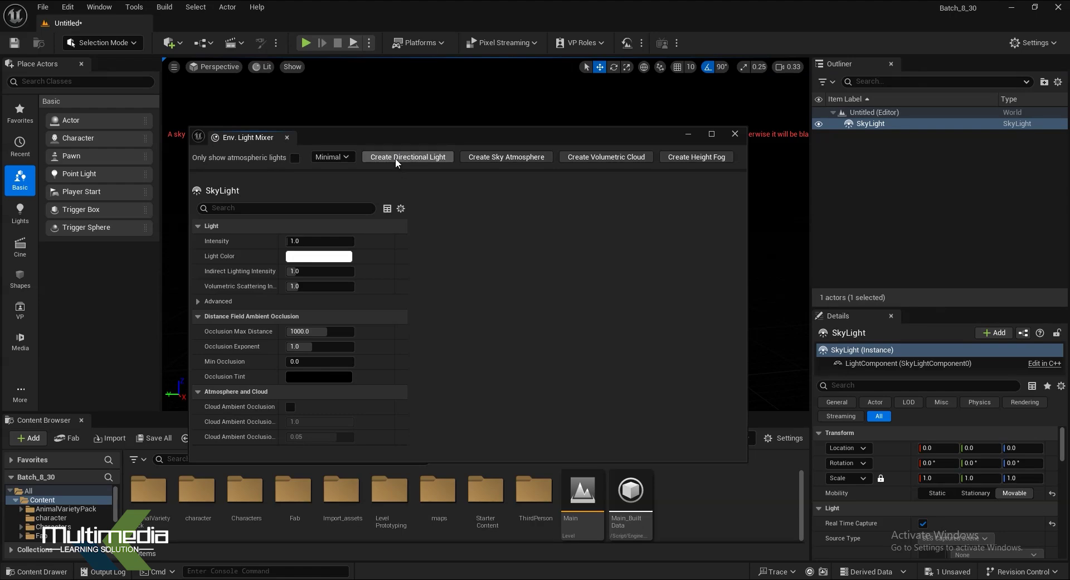
left_click(396, 158)
left_click(397, 159)
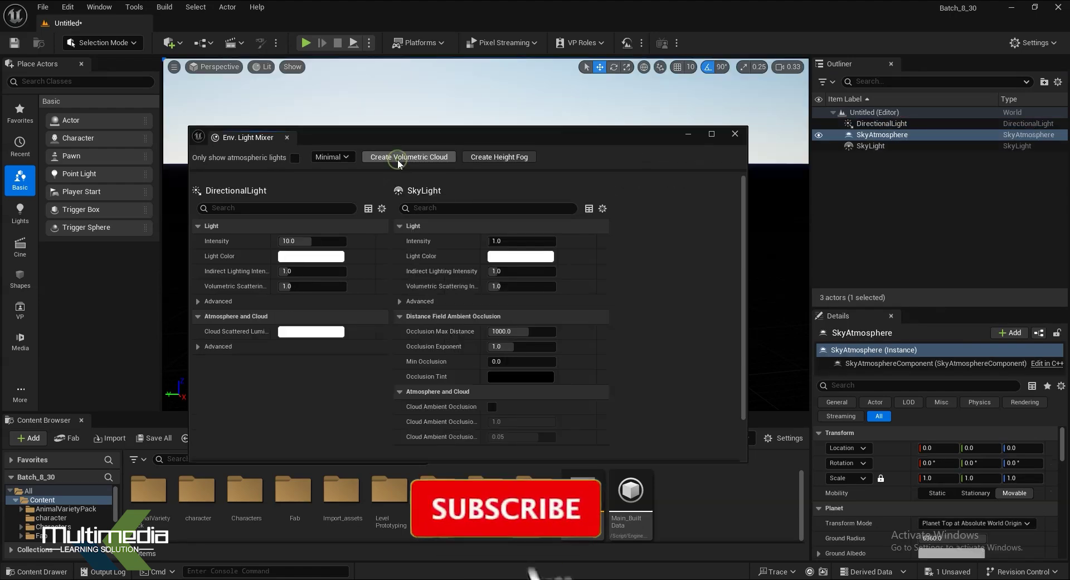
left_click(398, 159)
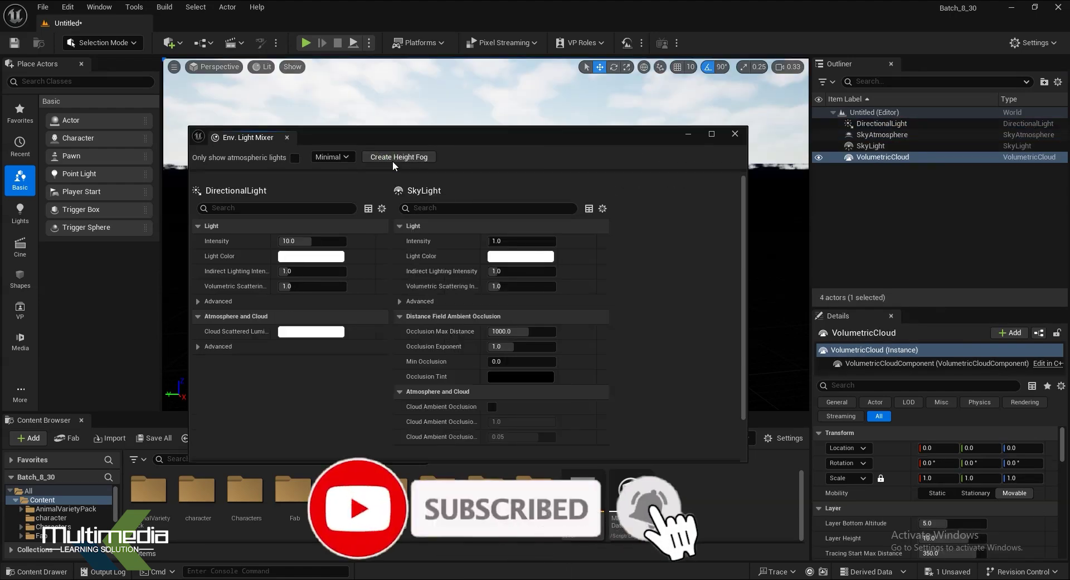
left_click(391, 156)
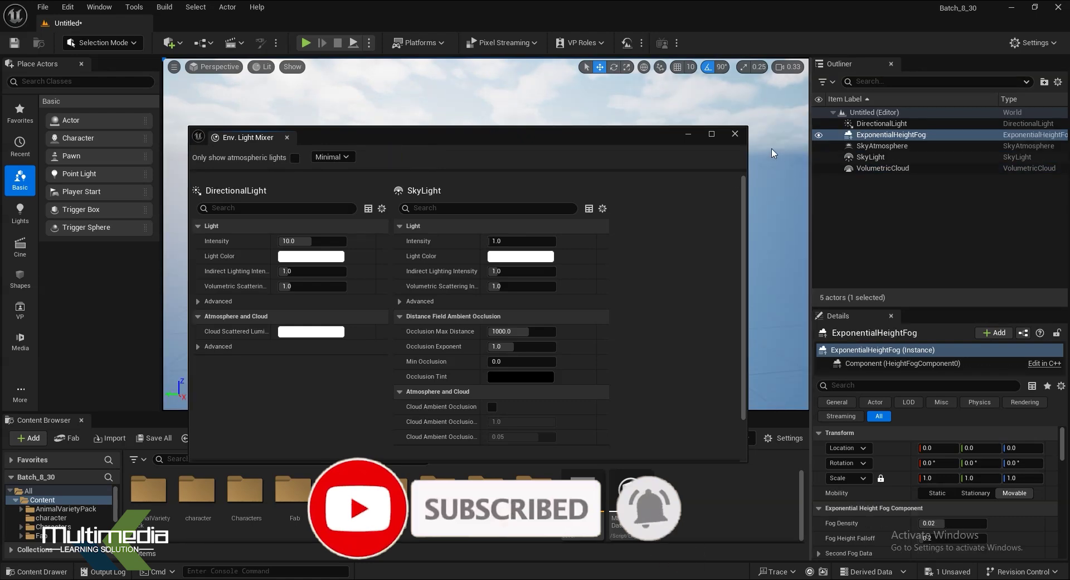
left_click(735, 134)
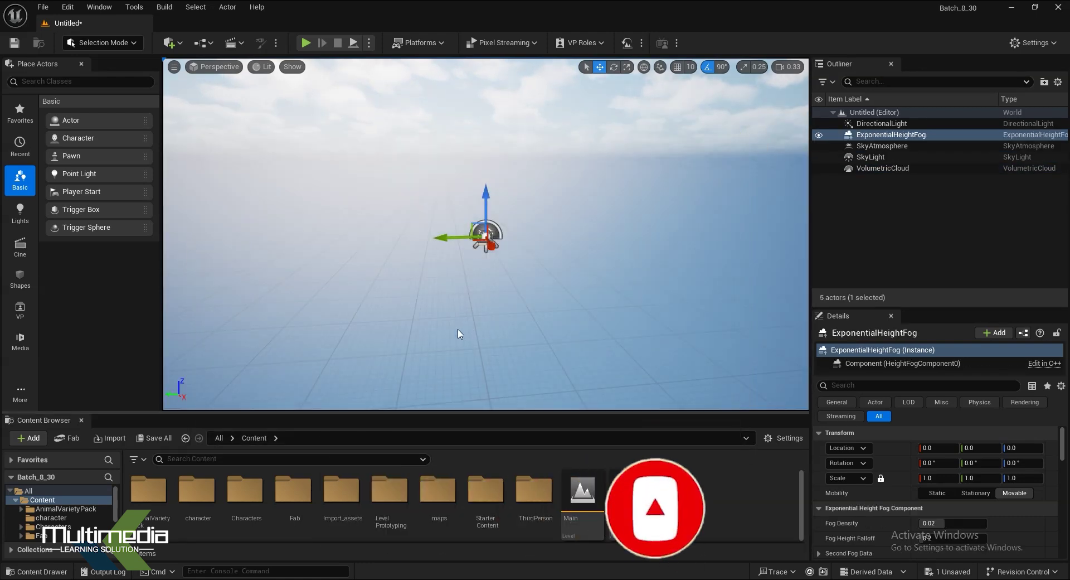
left_click_drag(621, 368, 588, 379, "alt")
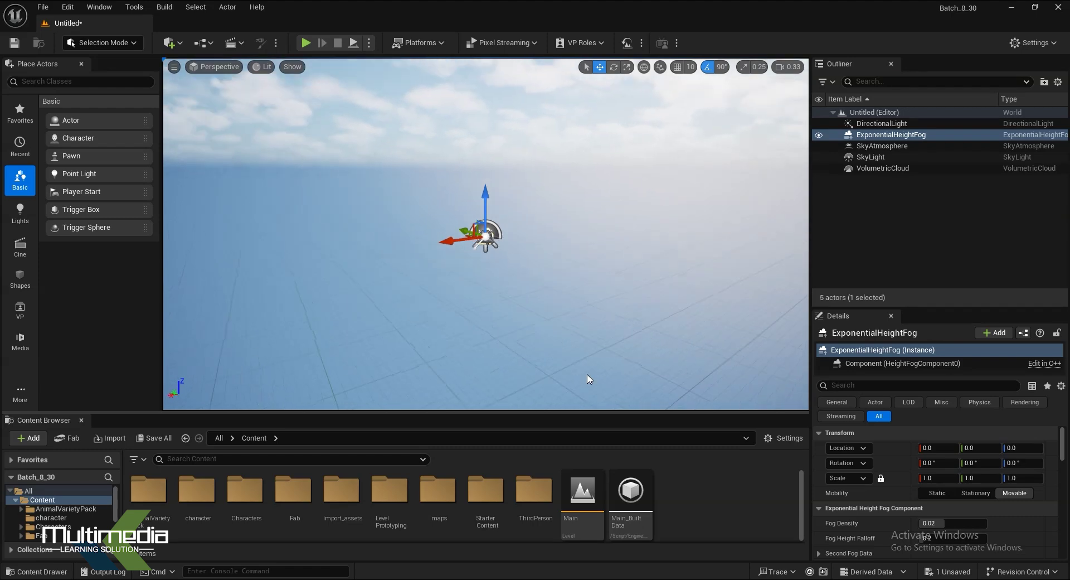
left_click(43, 7)
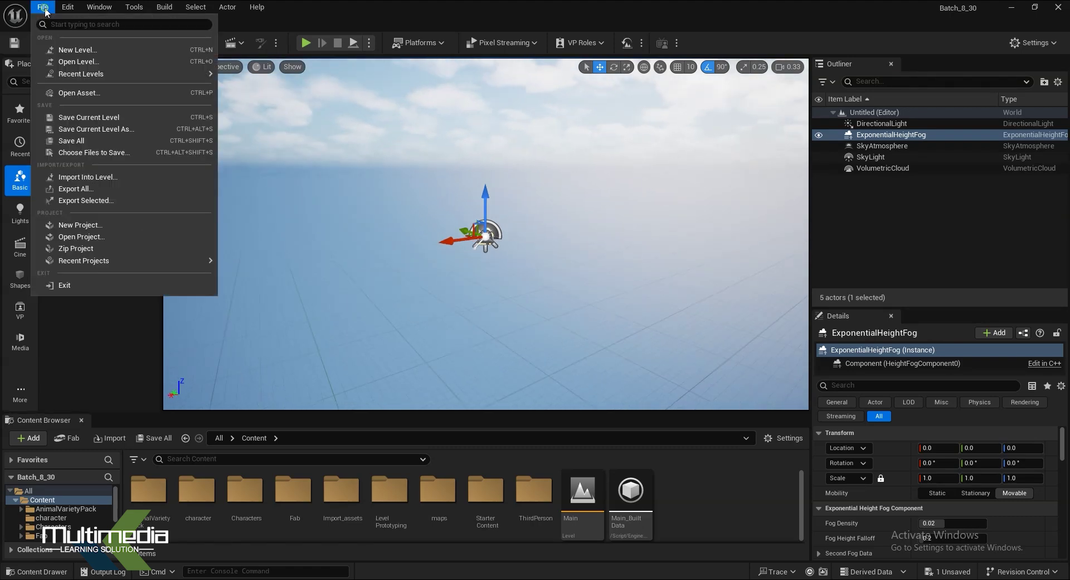
Save the current level as 'Landscape' in the Content/maps folder.
left_click(122, 128)
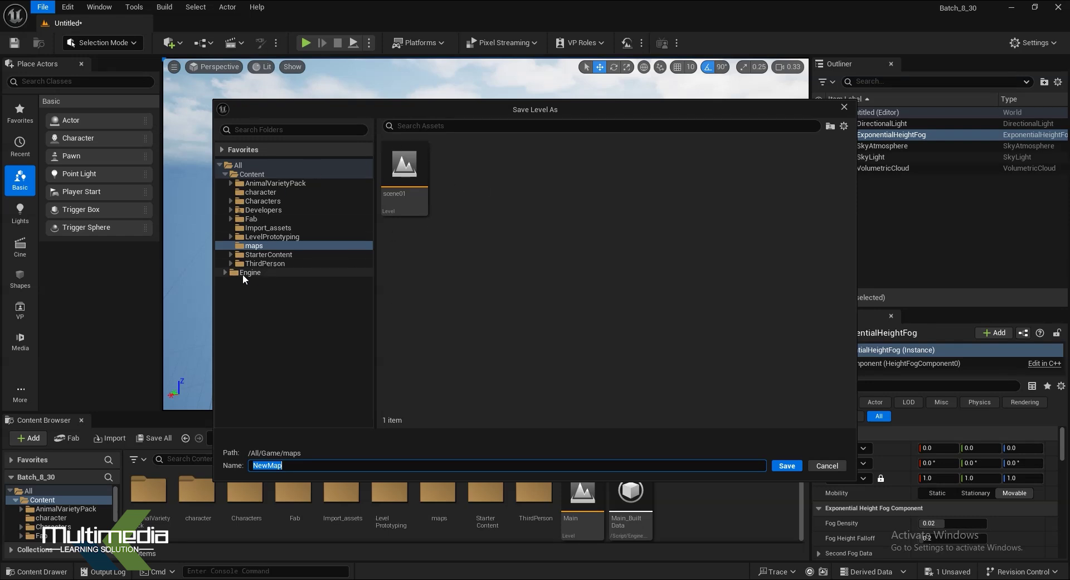
left_click(255, 246)
left_click(292, 470)
type("Landscape")
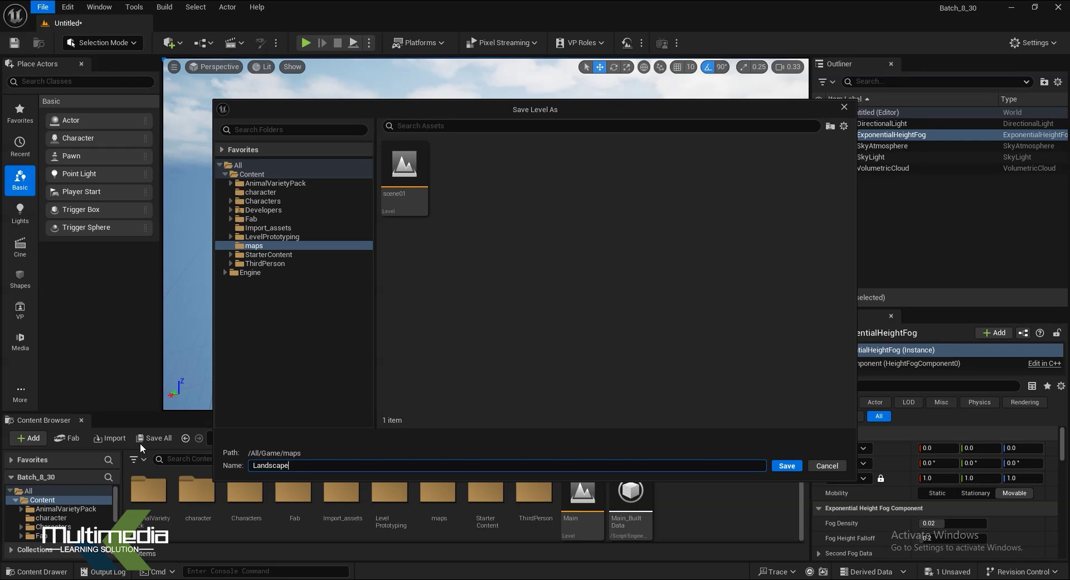
left_click(786, 465)
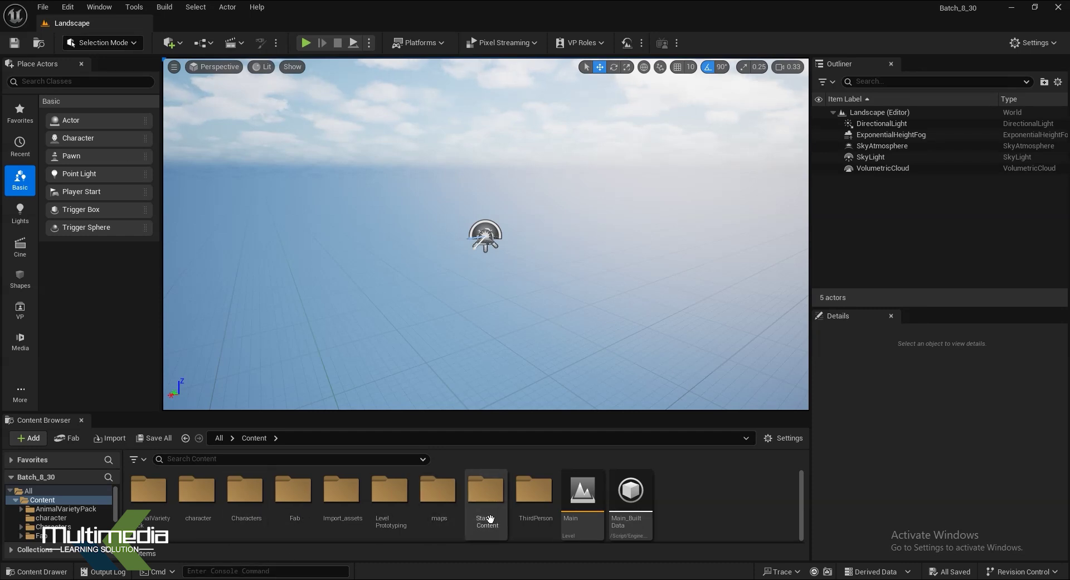
Open the maps folder and load the scene01 level.
double_click(445, 504)
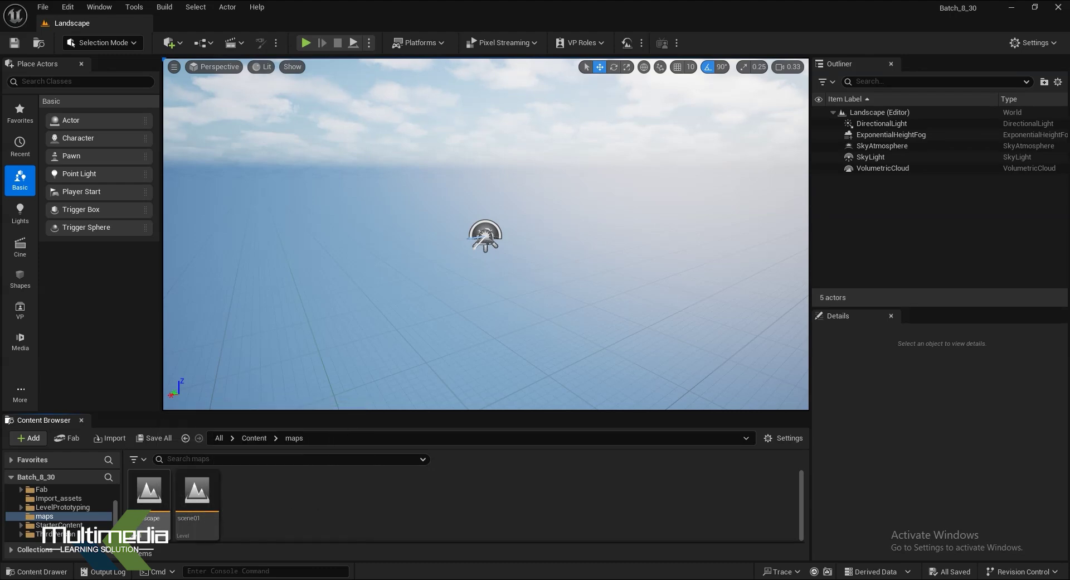
mouse_move(154, 509)
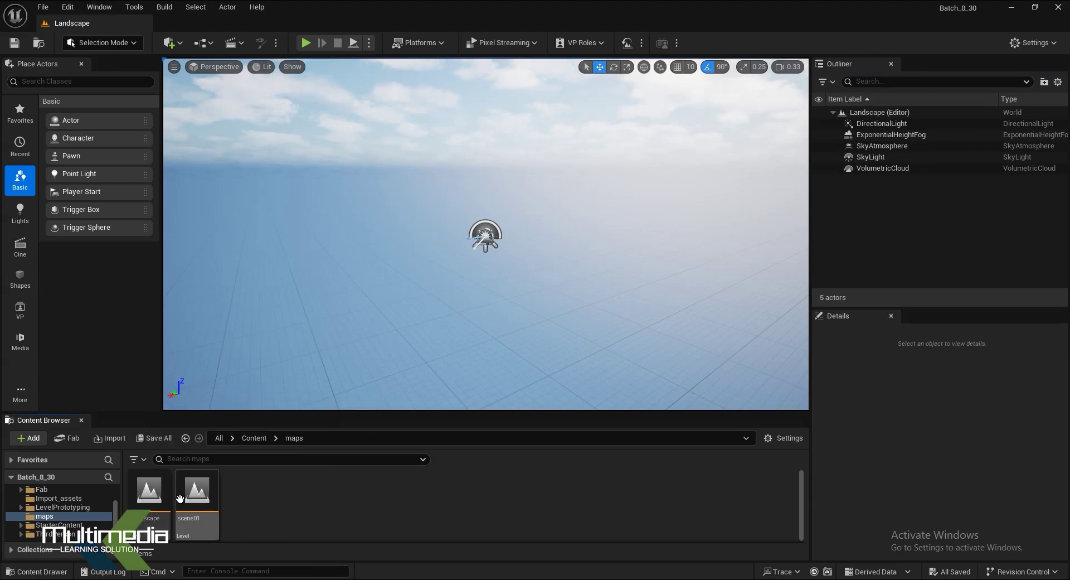
left_click(199, 494)
double_click(199, 494)
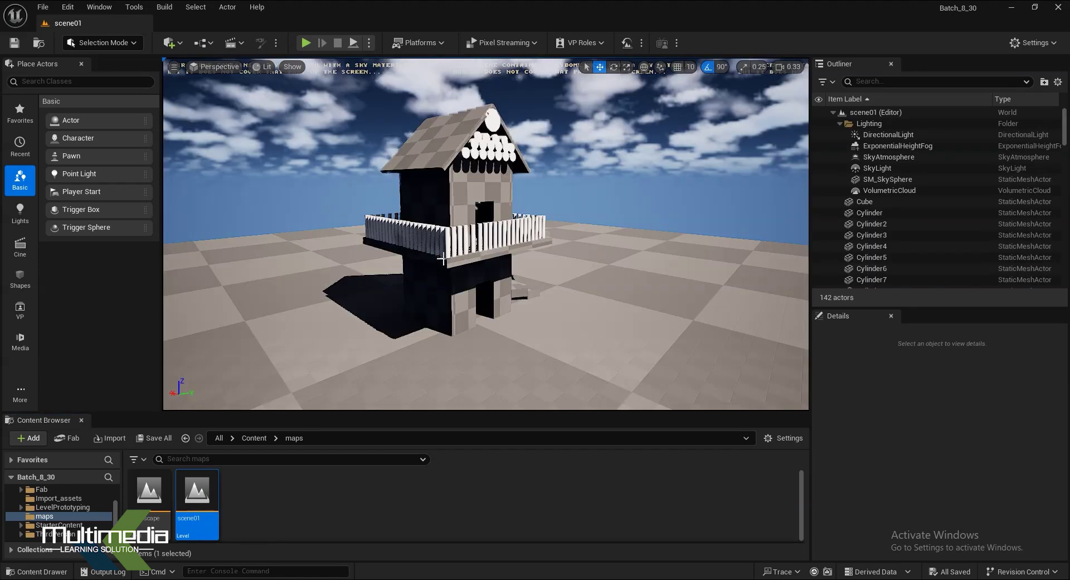
Reopen the Landscape level and pan the view across its sky.
double_click(149, 490)
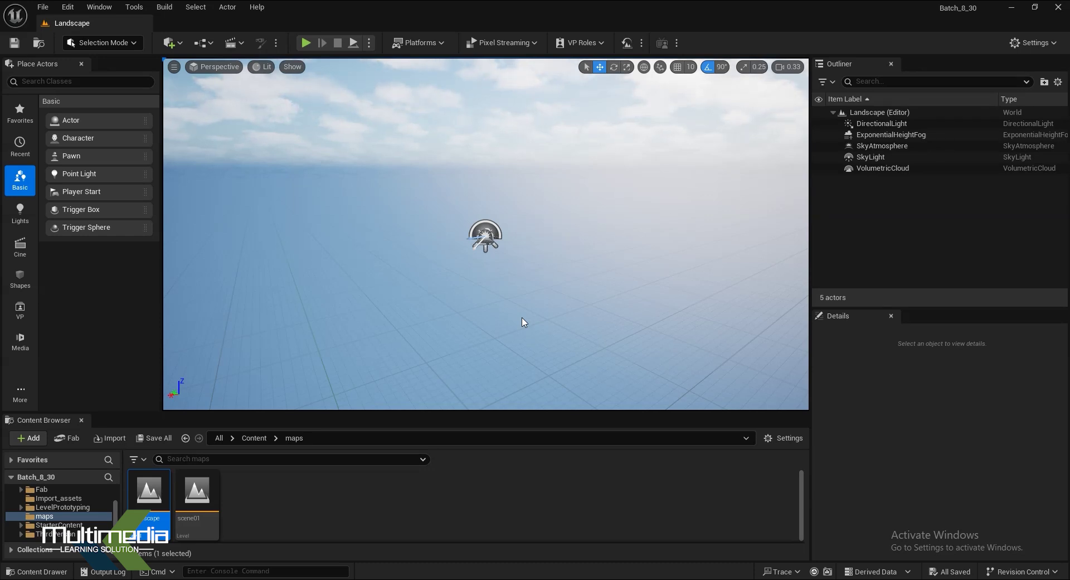
middle_click_drag(546, 353, 528, 370)
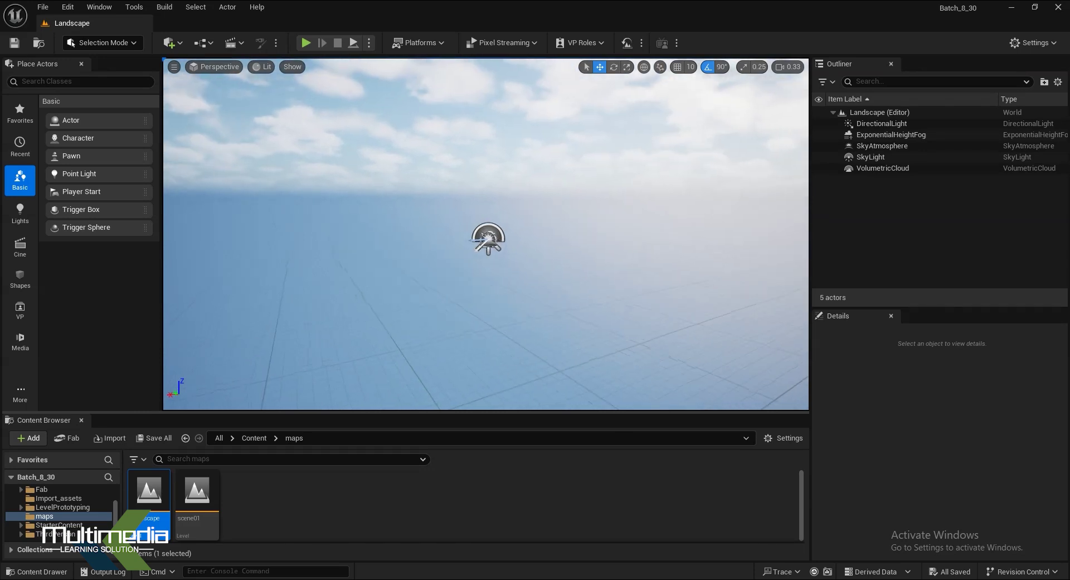
middle_click_drag(573, 332, 540, 385)
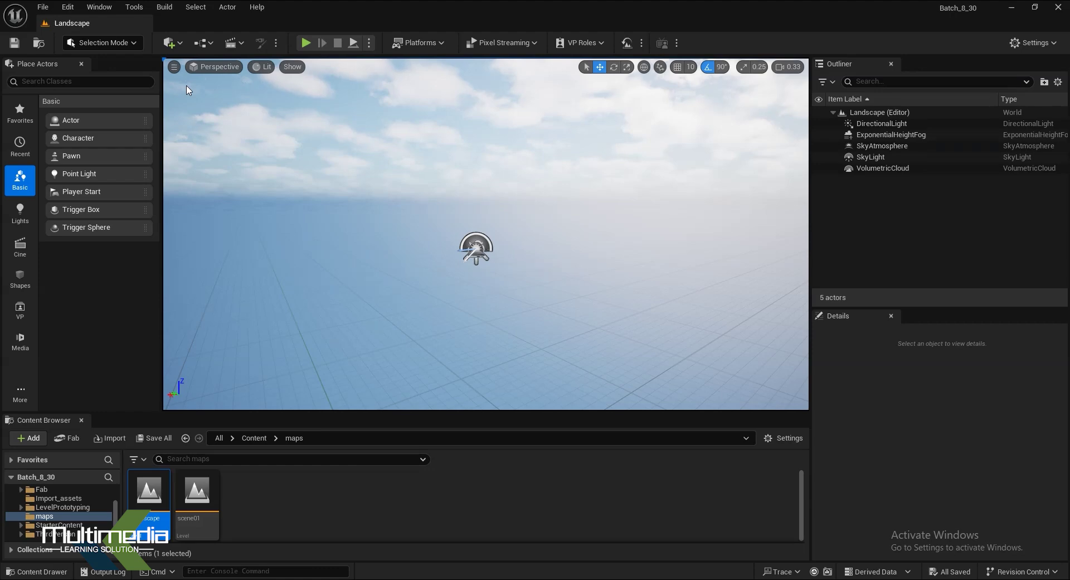
left_click(96, 43)
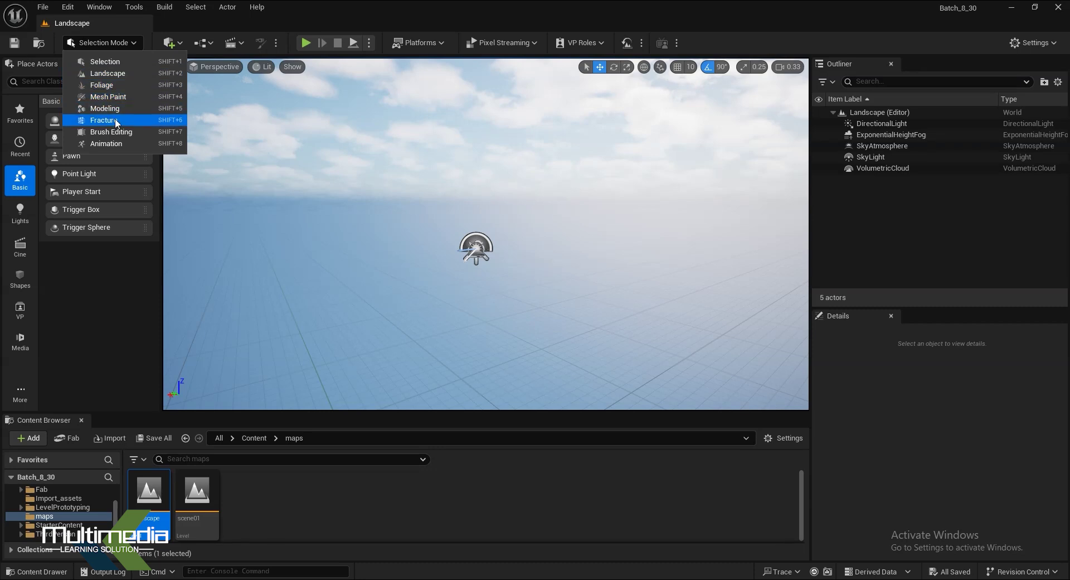
Enter Landscape Mode, view the 505×505 green grid preview, and widen the settings panel.
left_click(116, 74)
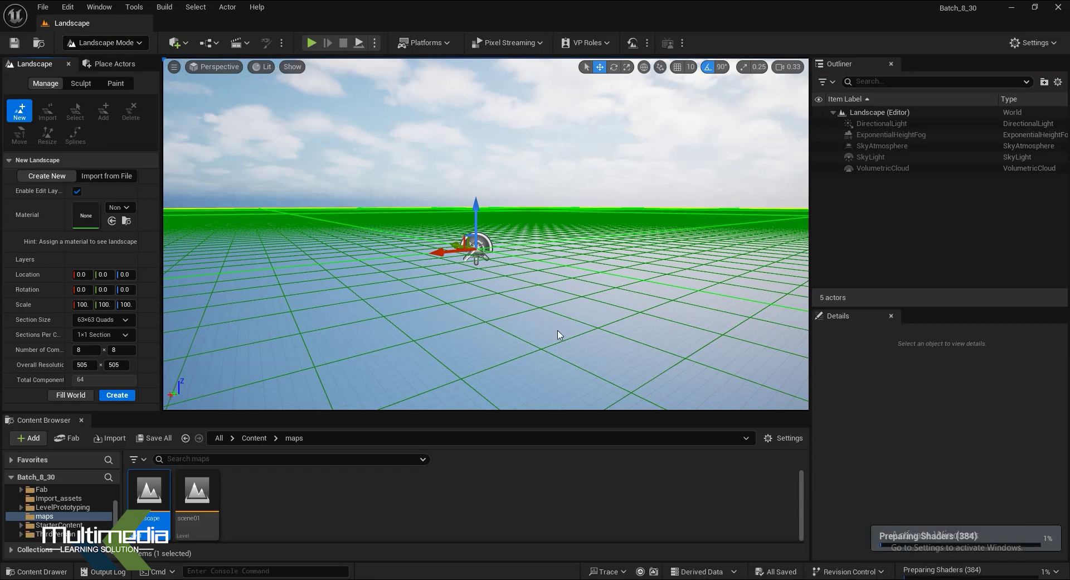
mouse_move(647, 342)
left_mouse_down("alt")
mouse_move(735, 312)
mouse_move(551, 357)
mouse_move(770, 329)
left_mouse_up("alt")
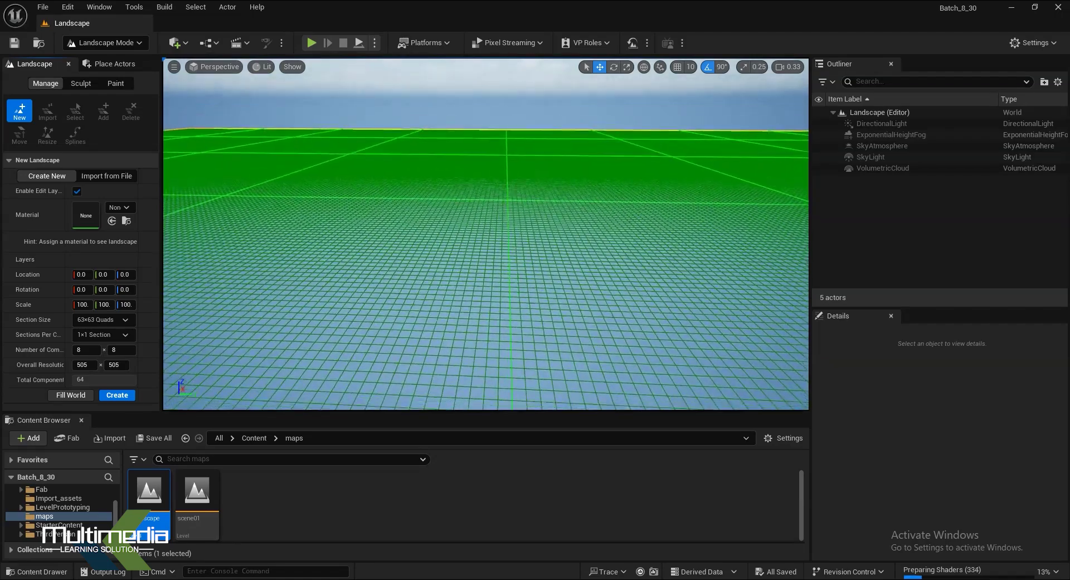
mouse_move(769, 329)
left_mouse_down("alt")
mouse_move(519, 372)
mouse_move(518, 346)
mouse_move(647, 366)
mouse_move(644, 347)
left_mouse_up("alt")
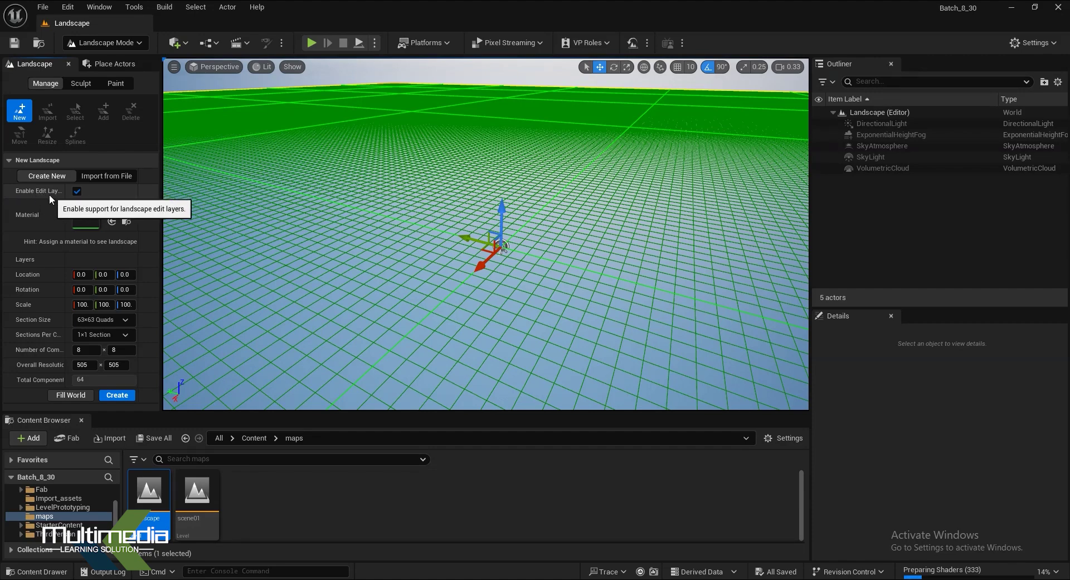
left_click_drag(161, 203, 212, 196)
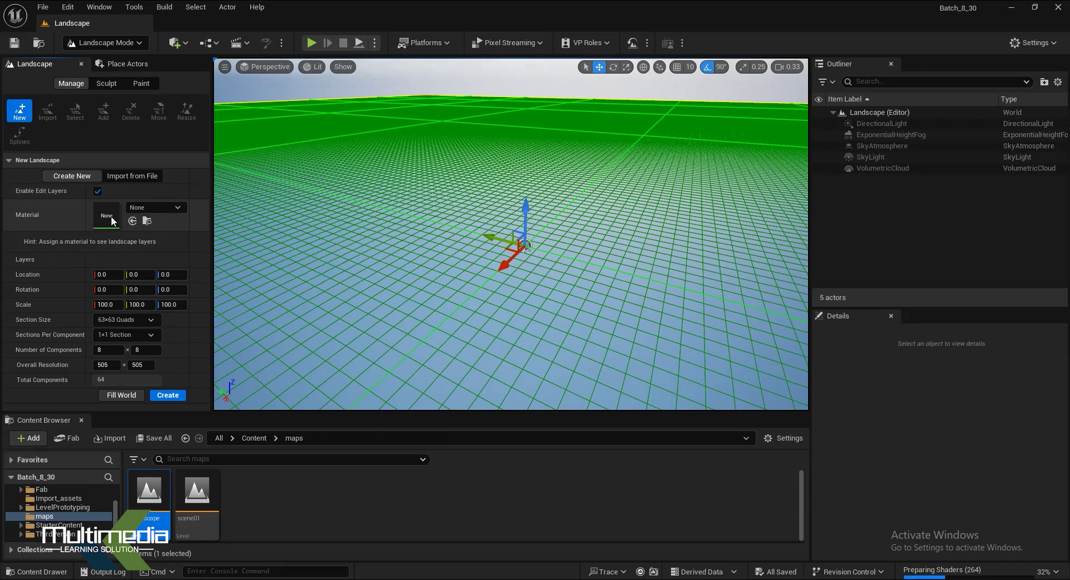
left_click(166, 207)
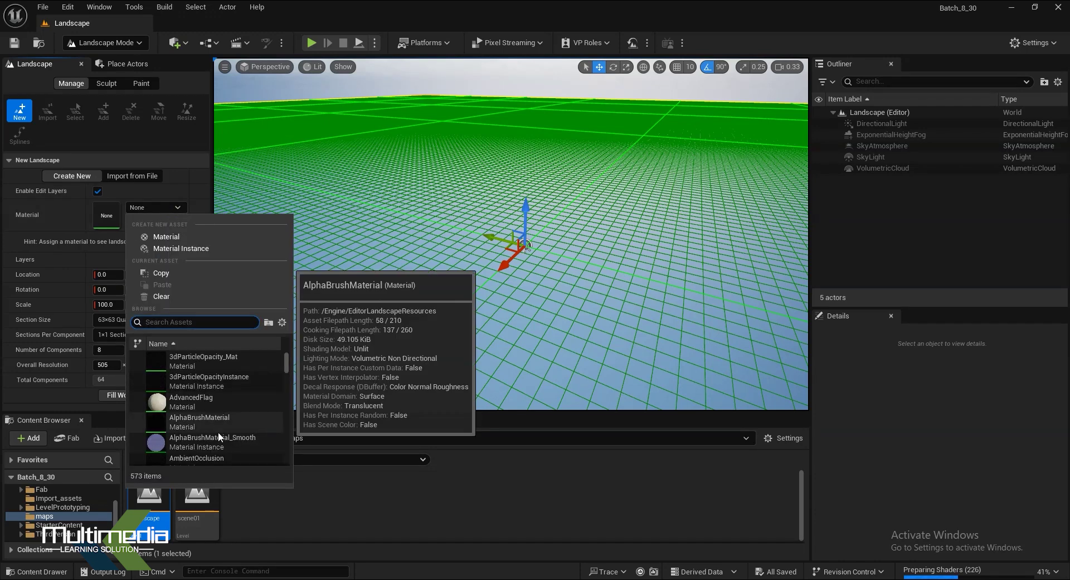
scroll(219, 434, "down", 5)
scroll(219, 433, "down", 3)
scroll(219, 437, "down", 2)
scroll(219, 437, "down", 2)
scroll(218, 441, "down", 1)
scroll(218, 440, "down", 2)
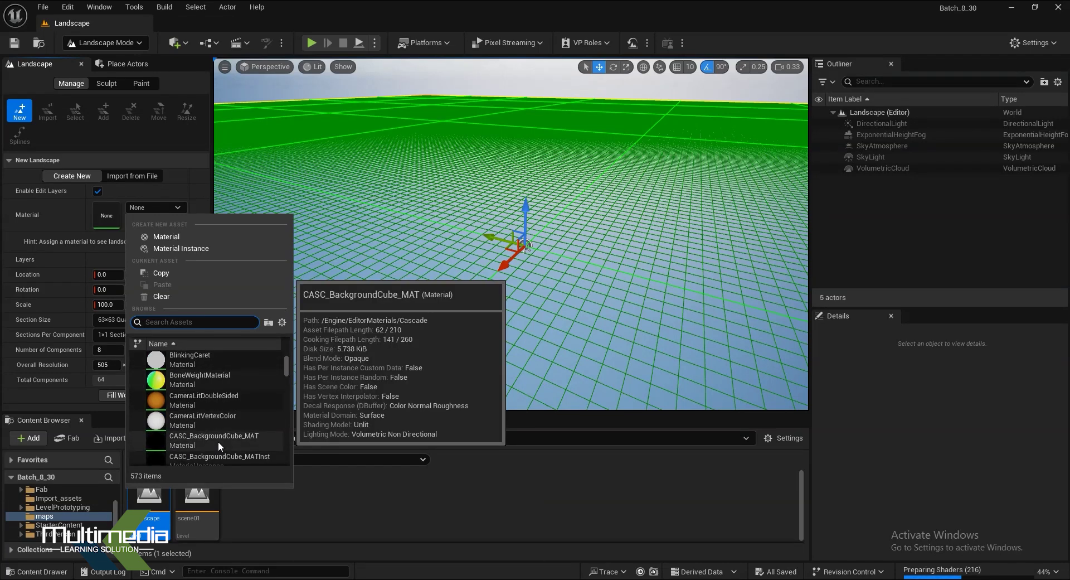
left_click(52, 214)
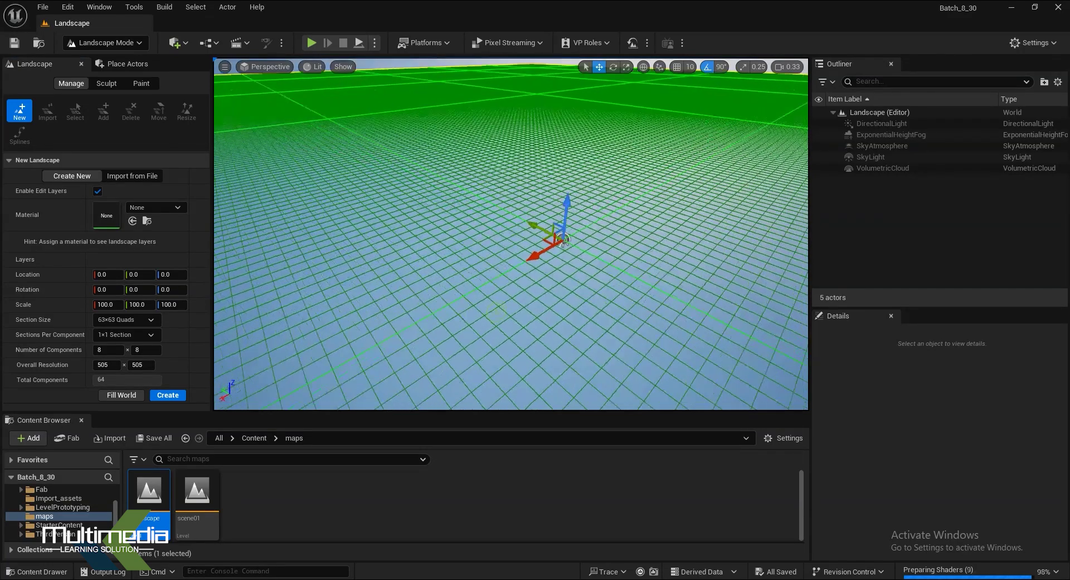
Try 31×31, 255×255 and 7×7 section sizes, settling on 63×63 Quads.
left_click_drag(500, 316, 534, 231)
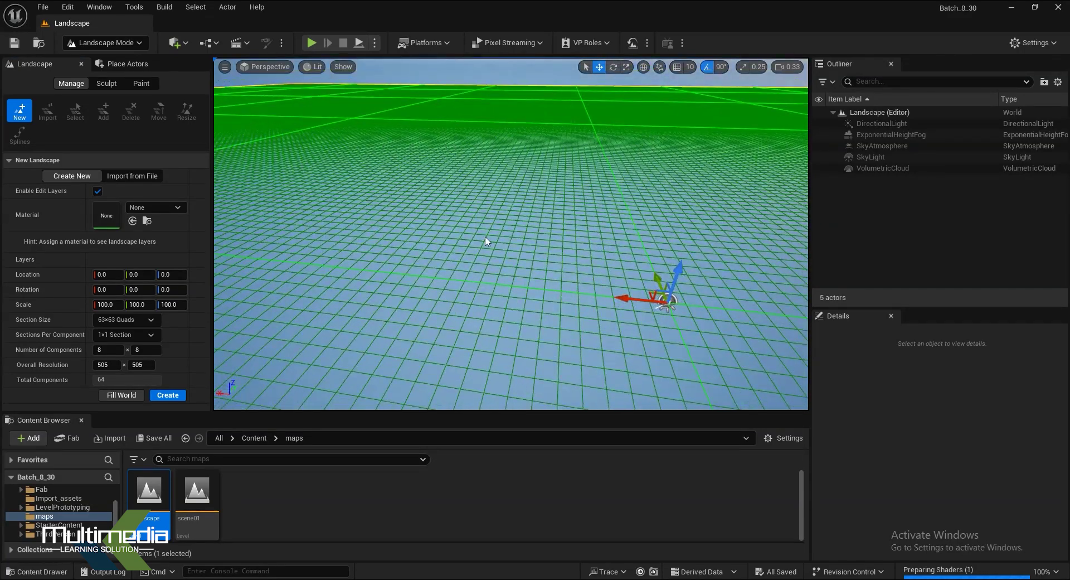
left_click(135, 318)
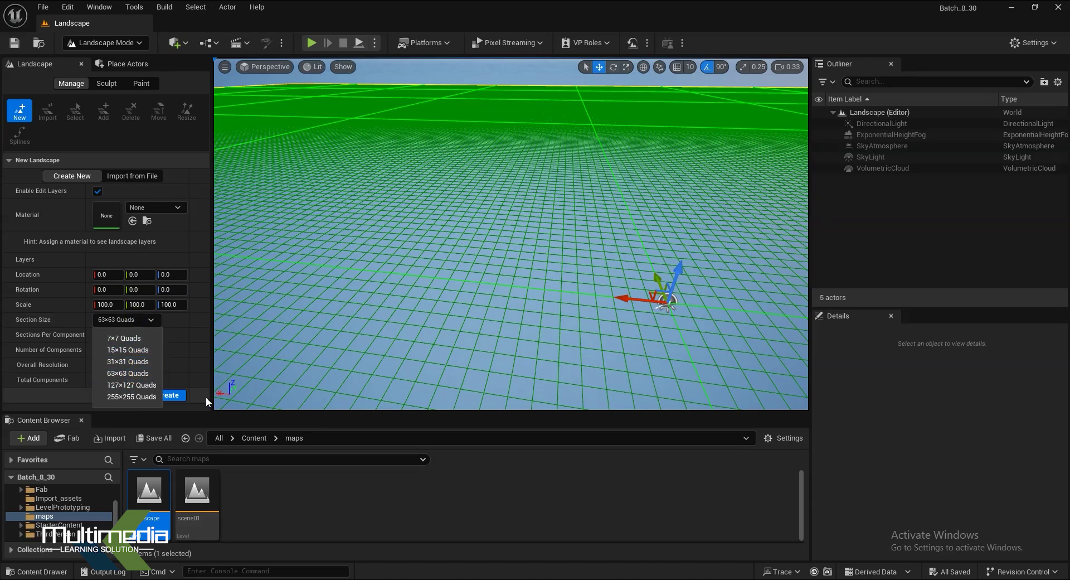
left_click(128, 361)
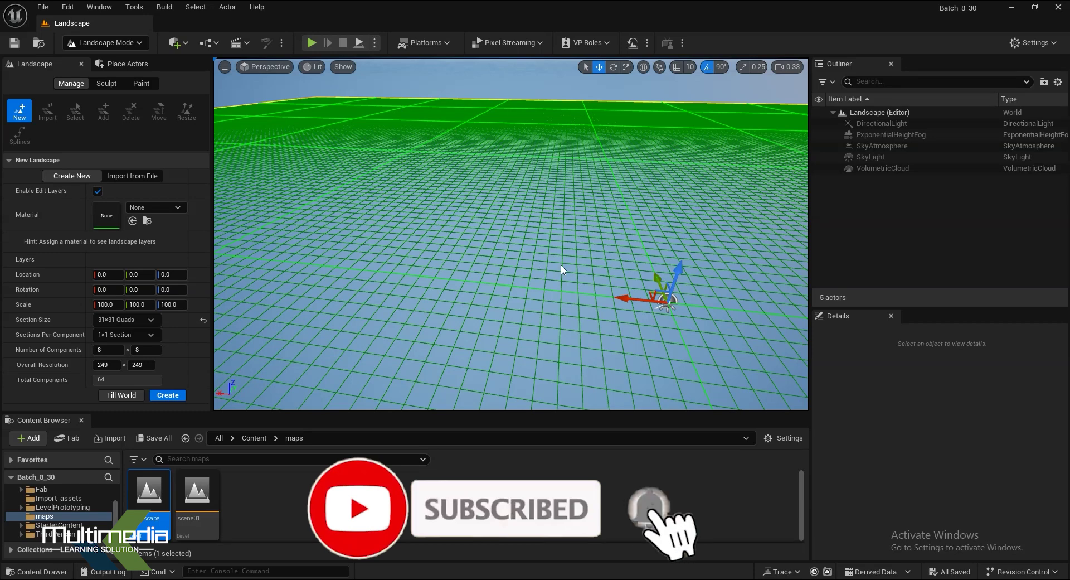
left_click(127, 319)
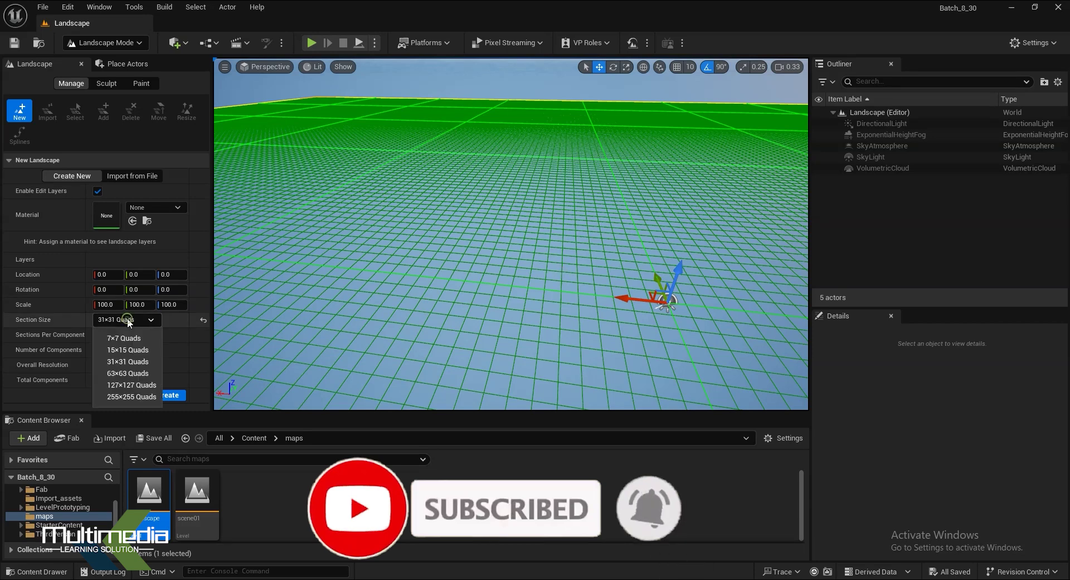
left_click(129, 396)
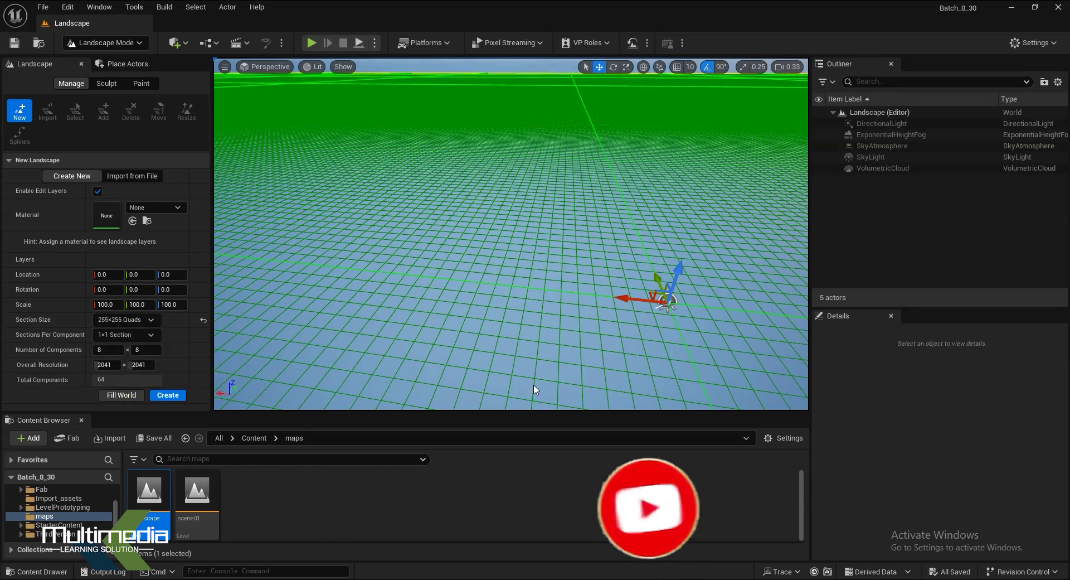
left_click(130, 320)
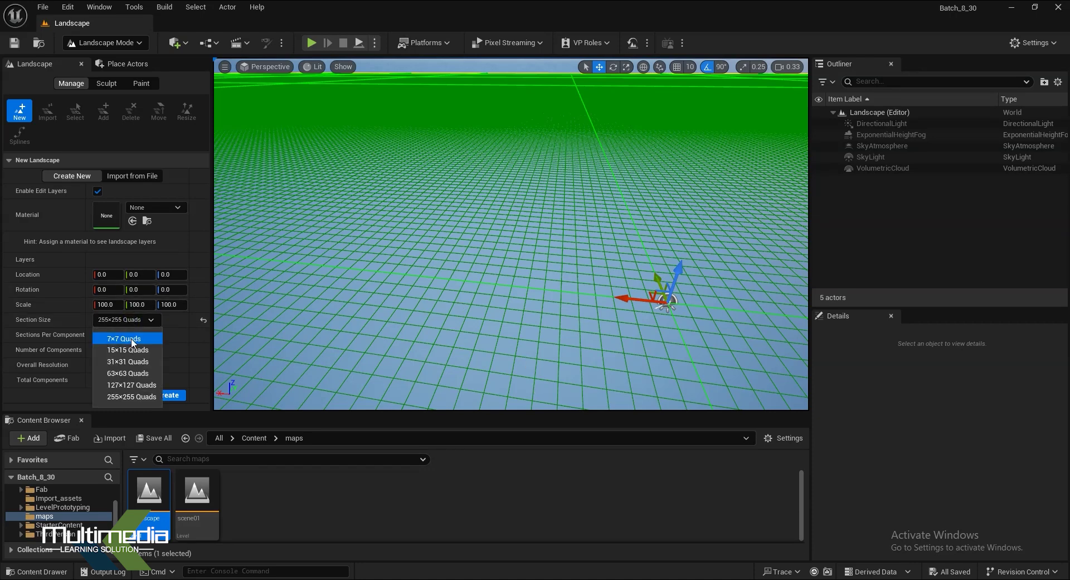
left_click(124, 338)
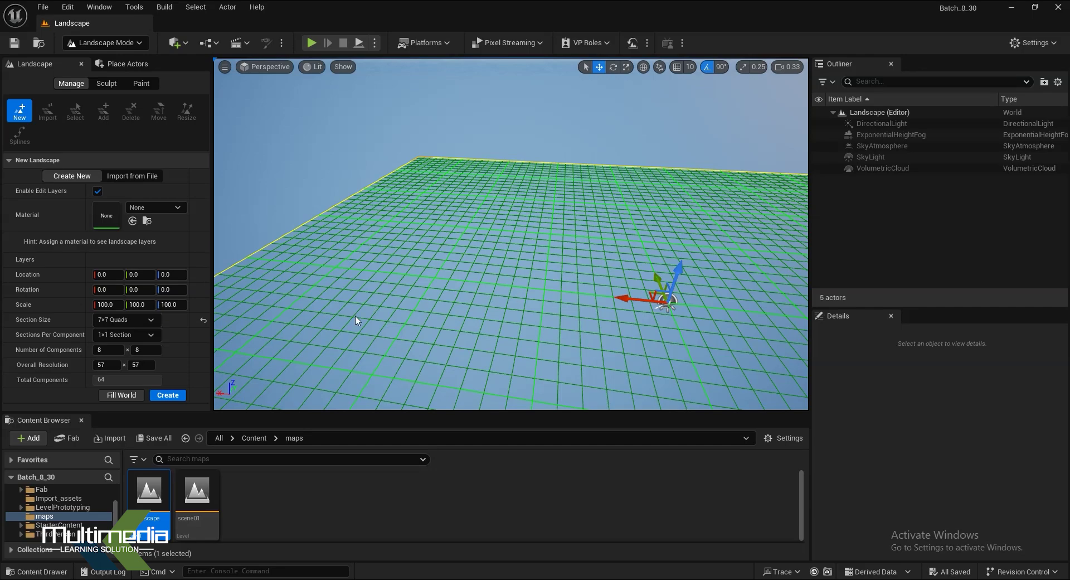
right_click_drag(491, 371, 424, 356)
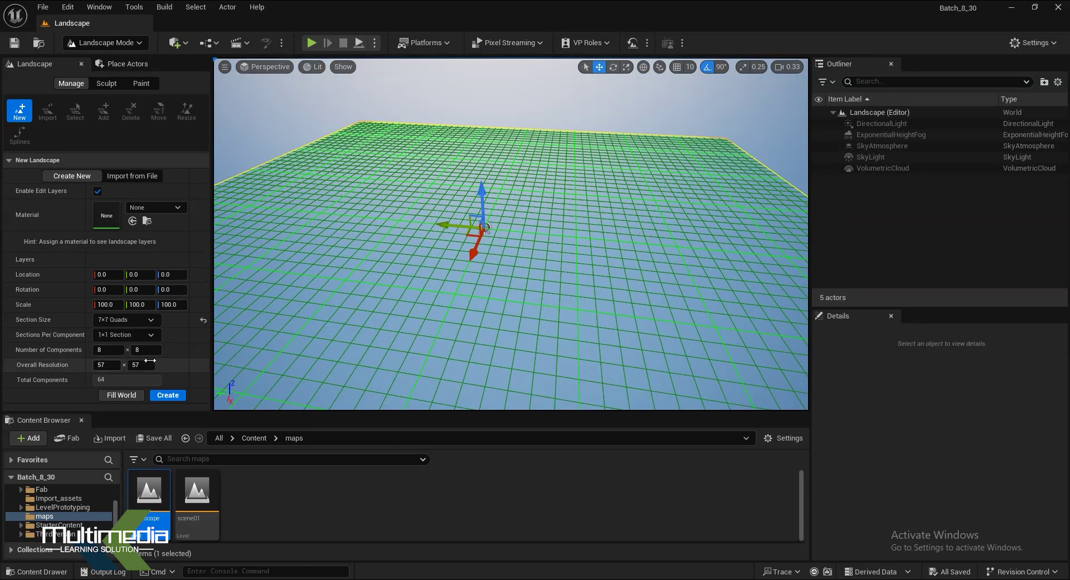
left_click(115, 319)
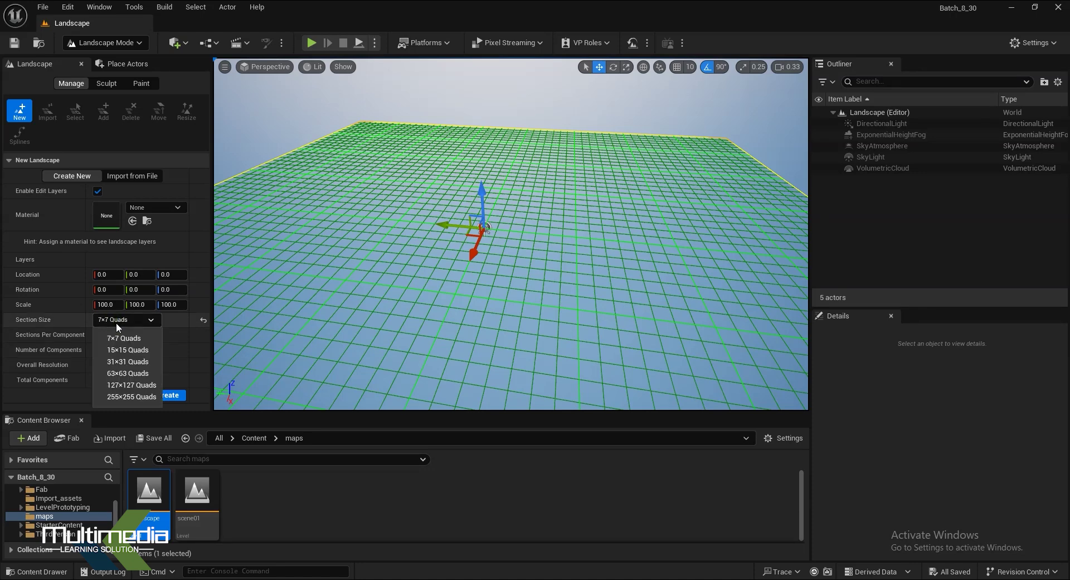
left_click(124, 373)
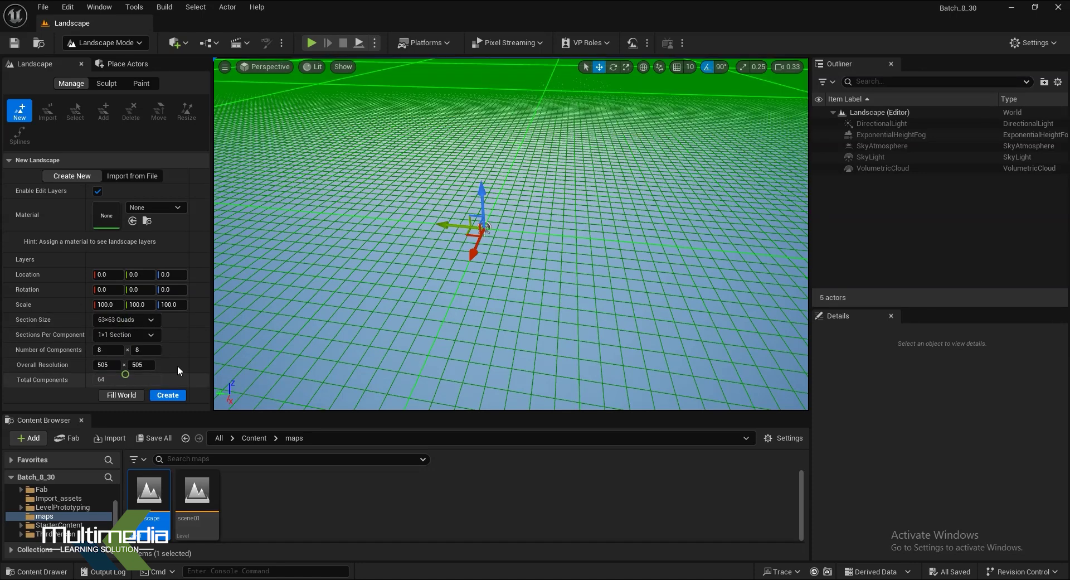
Set Sections Per Component to 1×1 after trying 2×2, and create the landscape.
left_click(136, 333)
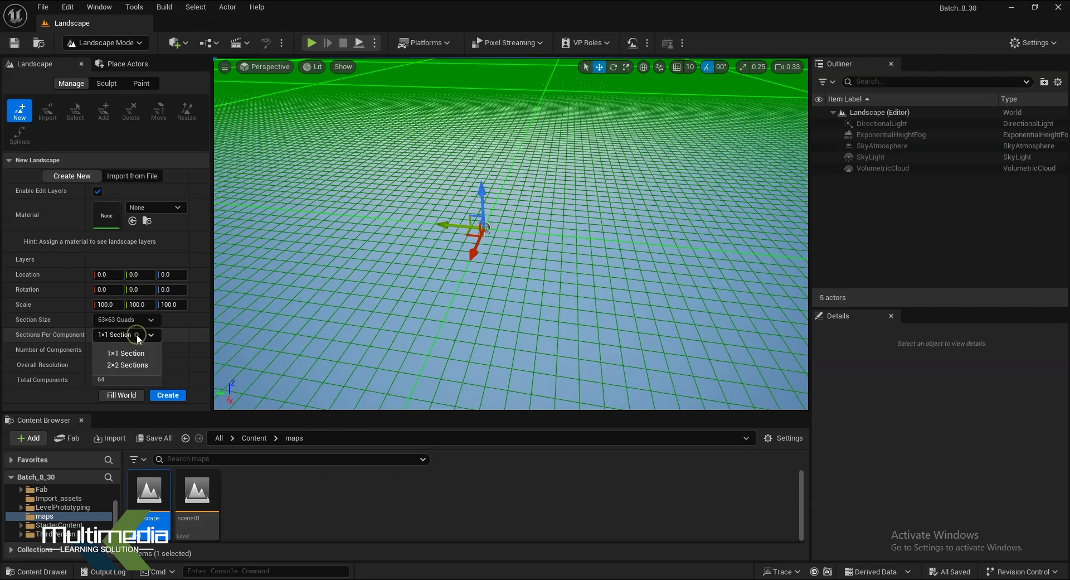
left_click(134, 363)
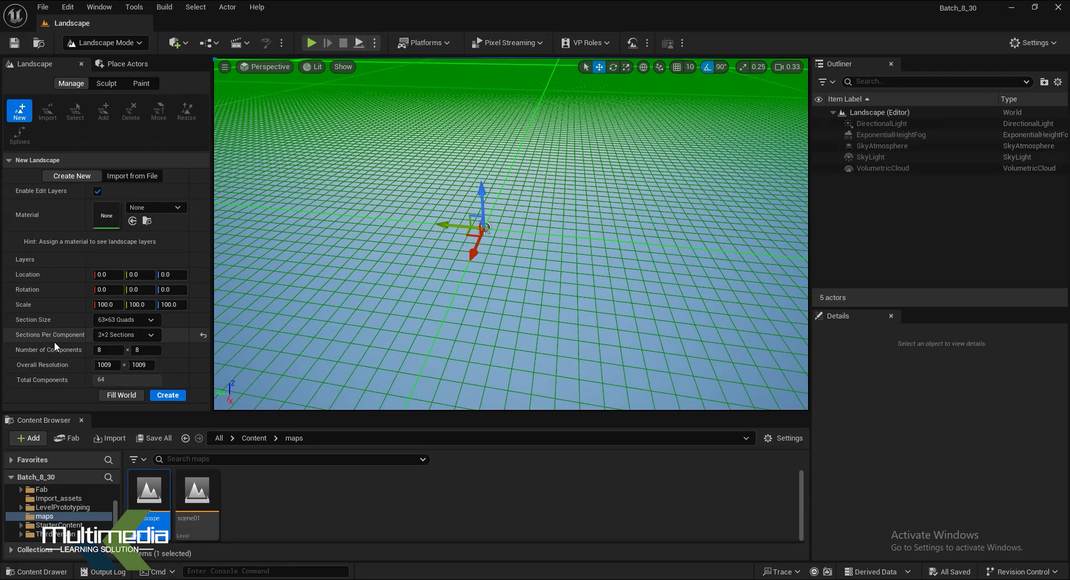
left_click(115, 333)
left_click(119, 344)
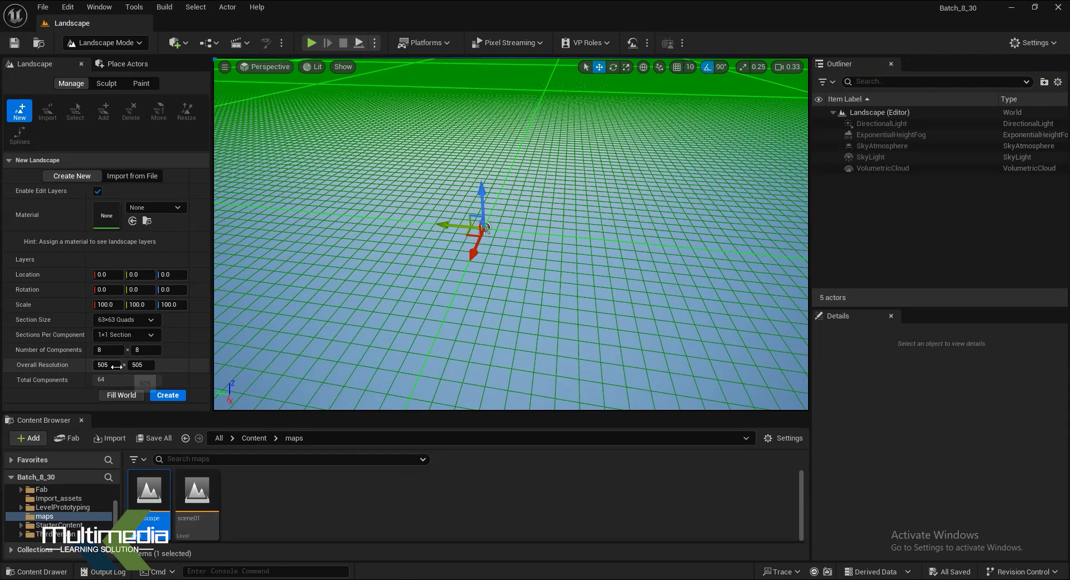
left_click(166, 396)
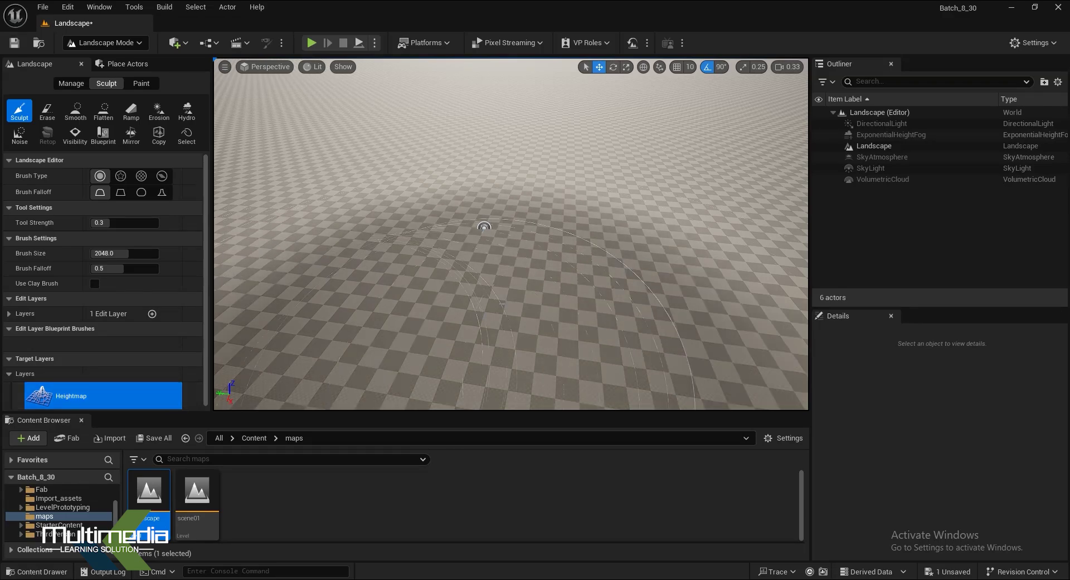
right_click_drag(484, 226, 484, 167)
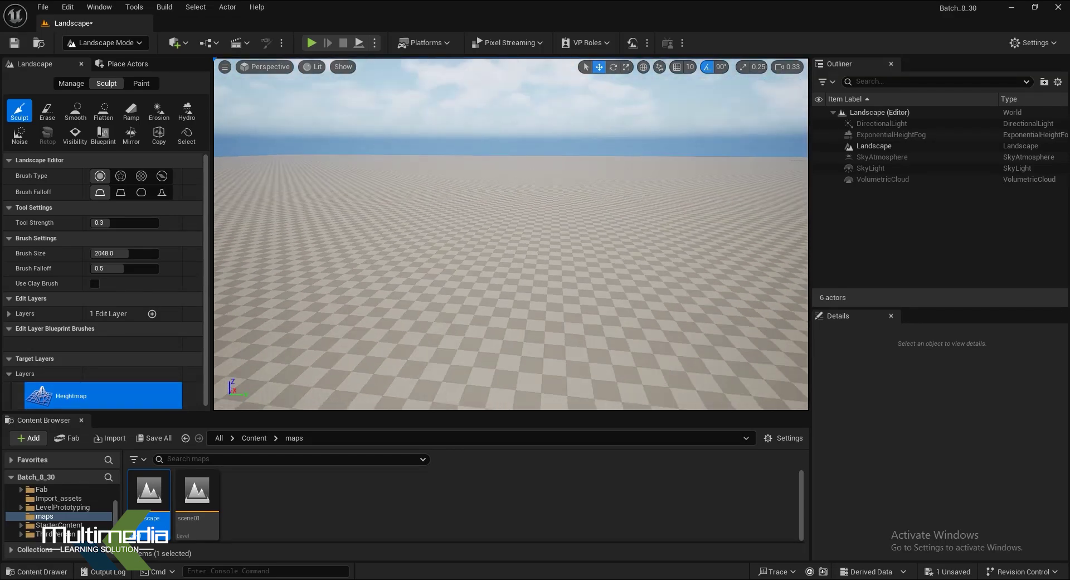
right_click_drag(442, 282, 709, 355)
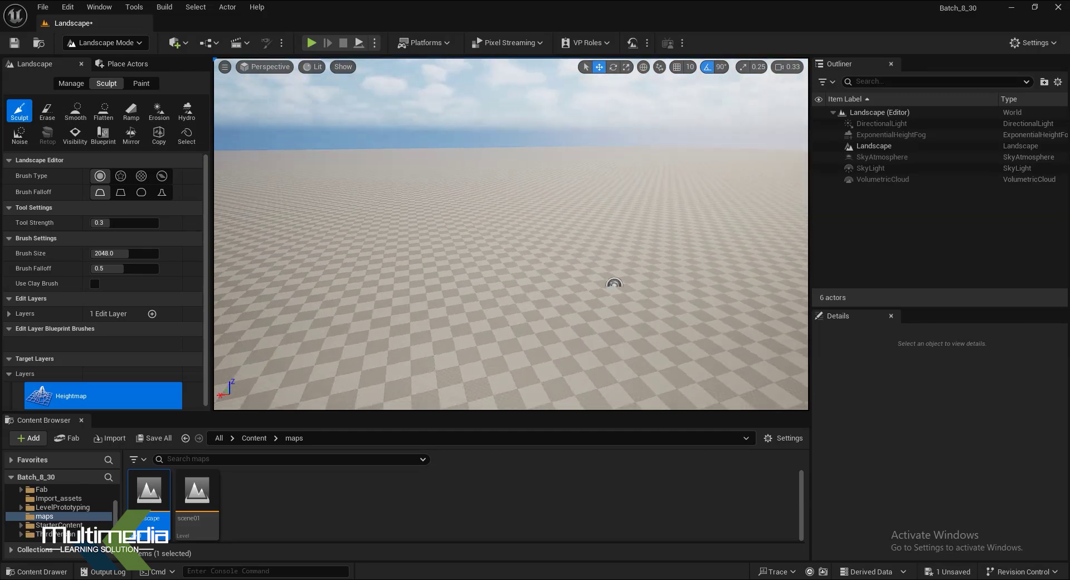
mouse_move(456, 253)
right_mouse_down()
mouse_move(456, 223)
mouse_move(478, 223)
right_mouse_up()
left_click_drag(600, 202, 478, 223)
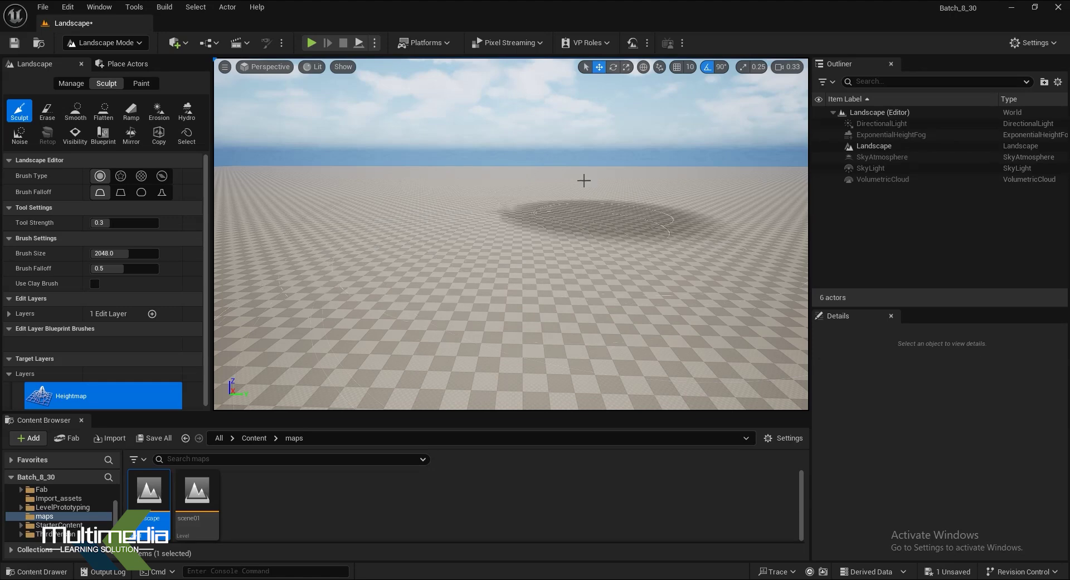
mouse_move(478, 223)
left_mouse_down()
mouse_move(426, 271)
mouse_move(483, 239)
left_mouse_up()
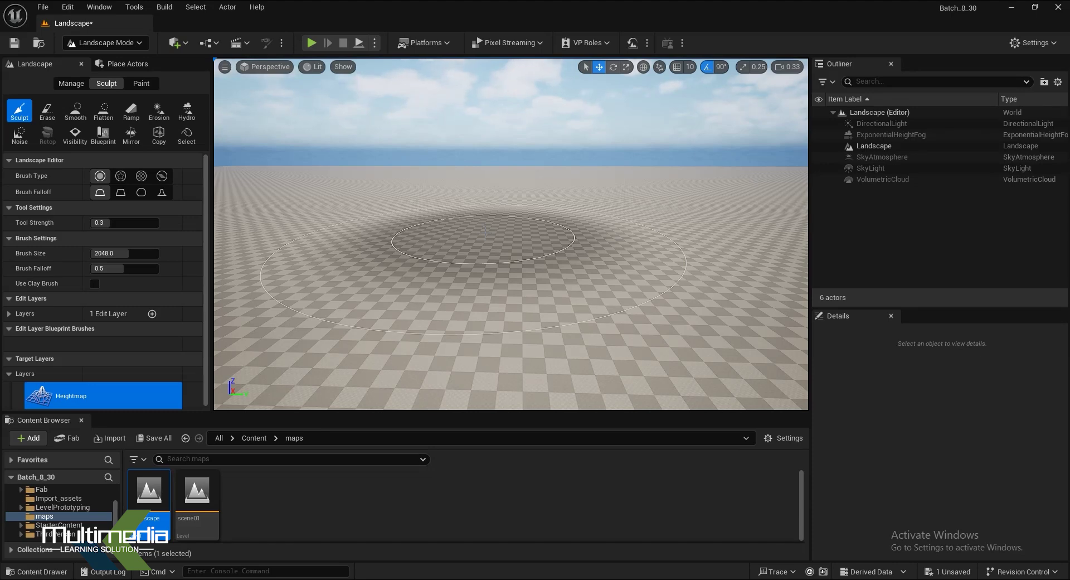
left_click_drag(483, 240, 457, 237)
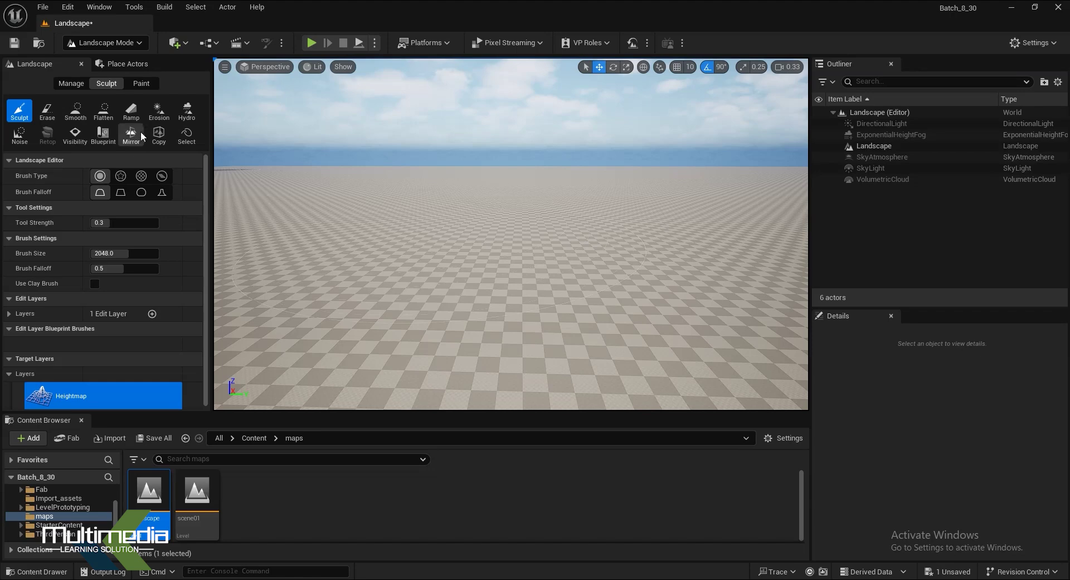
left_click(81, 84)
left_click(106, 84)
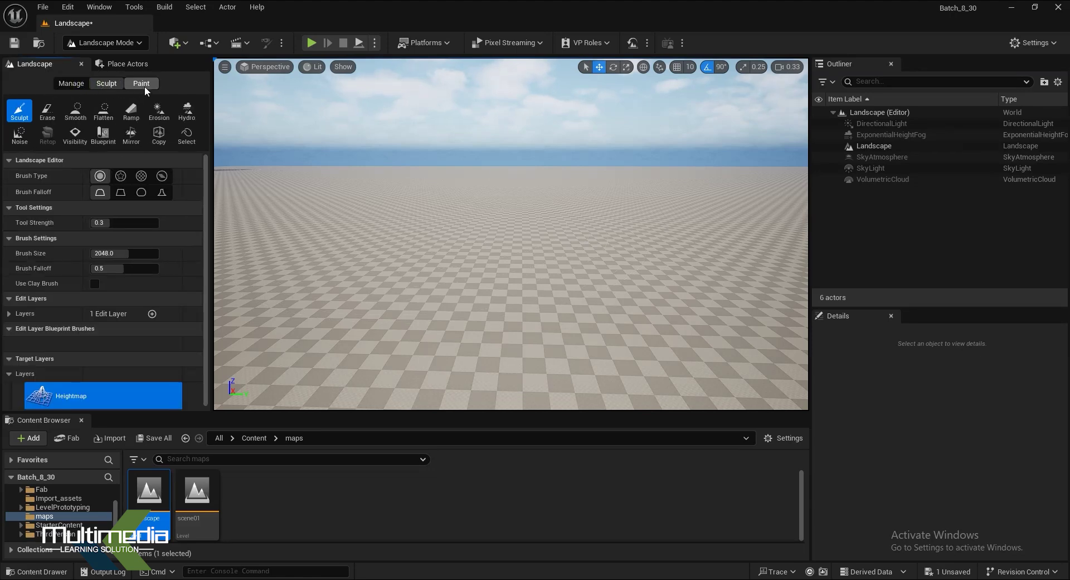
left_click(142, 85)
left_click(115, 86)
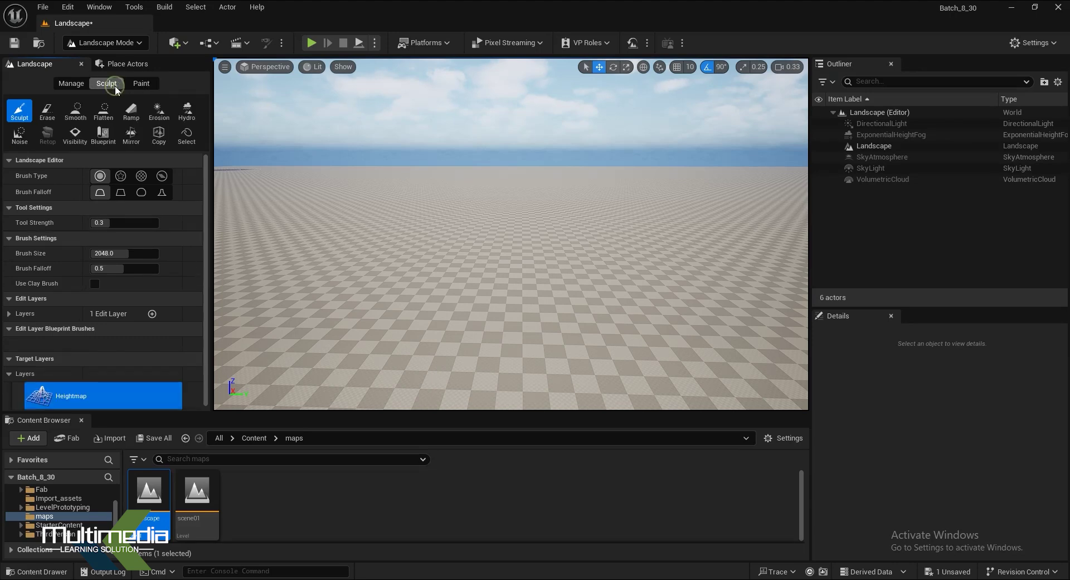
left_click(71, 84)
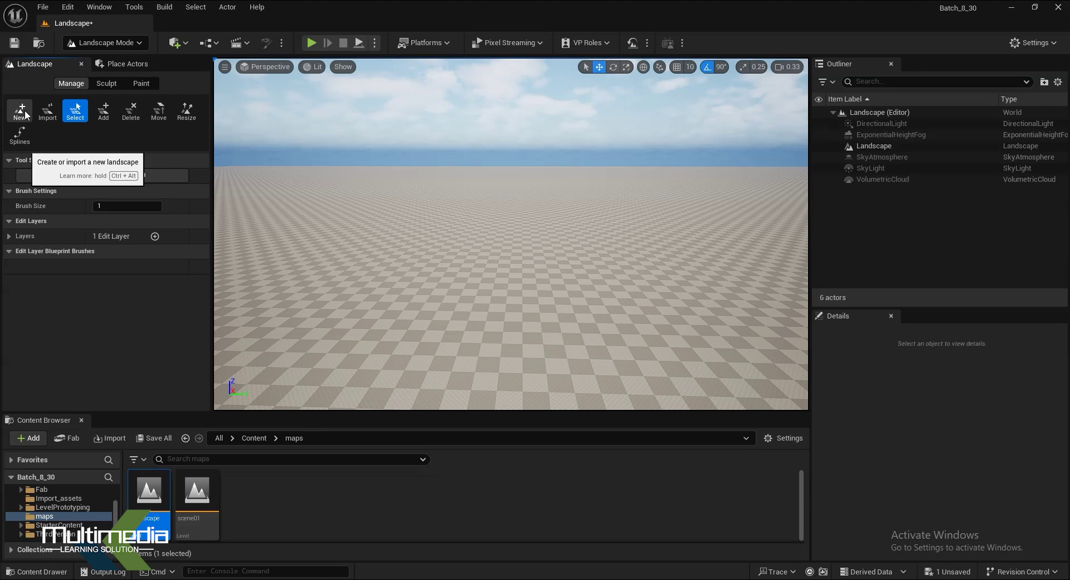
left_click(116, 85)
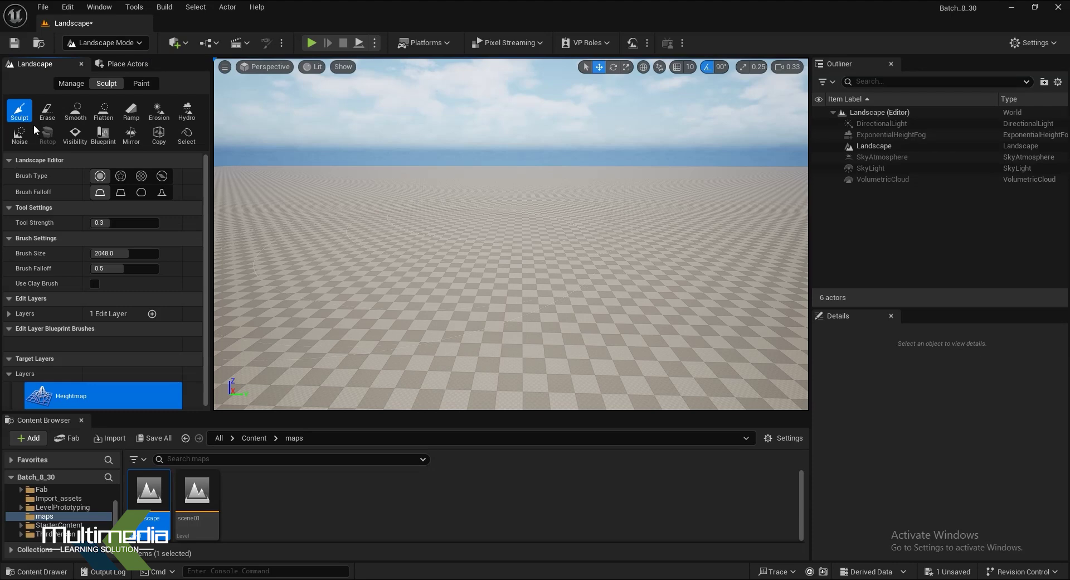
left_click(122, 179)
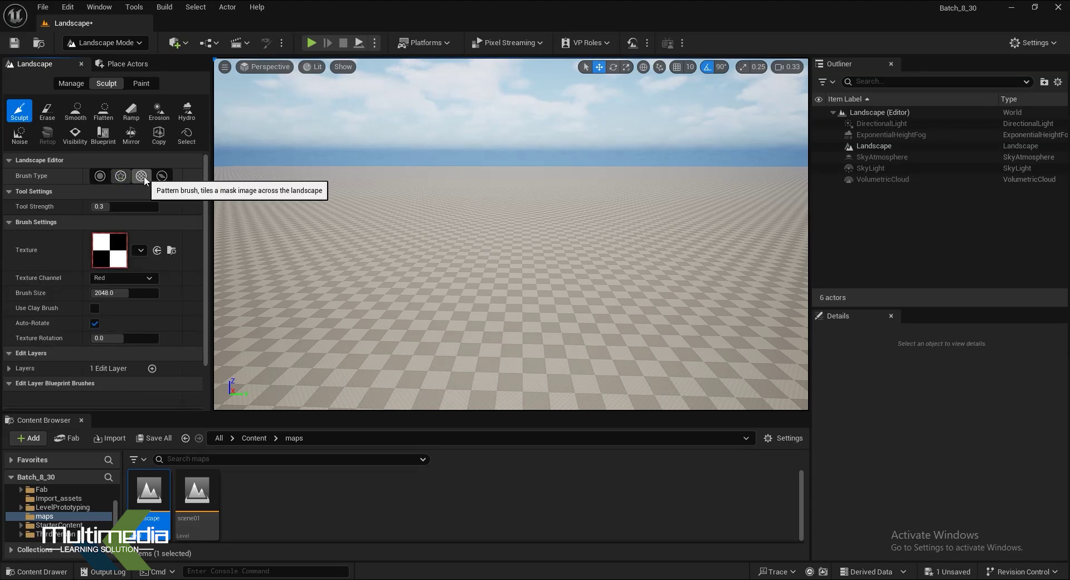
left_click(142, 177)
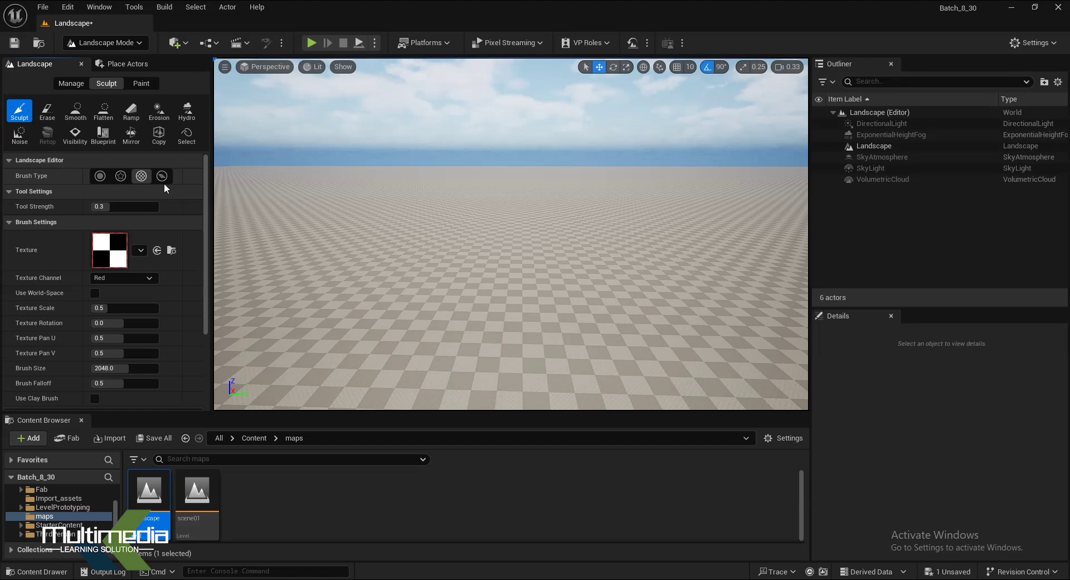
left_click(104, 178)
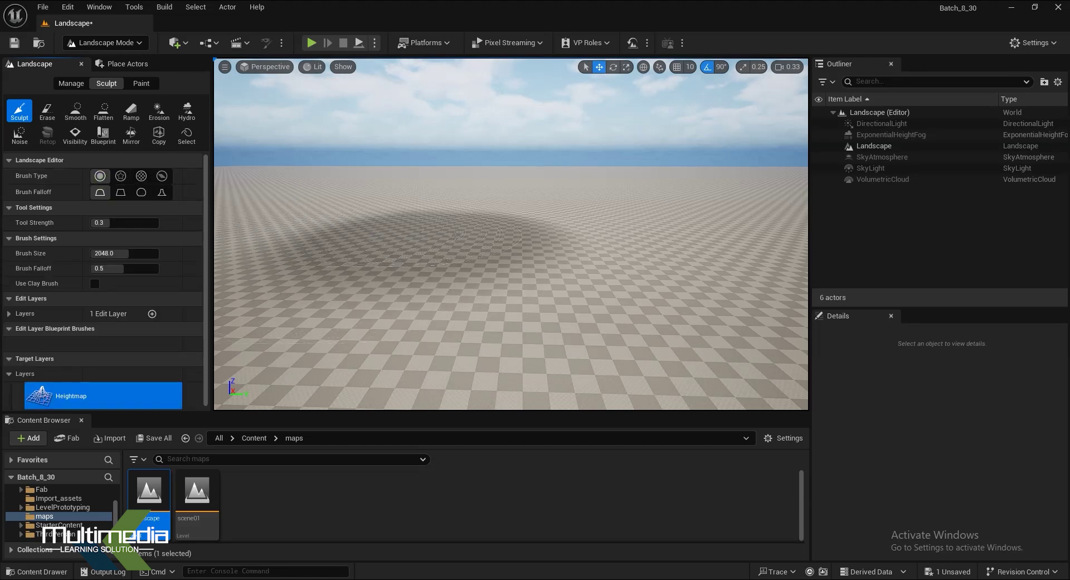
mouse_move(465, 243)
left_mouse_down()
mouse_move(634, 217)
mouse_move(420, 182)
mouse_move(432, 184)
left_mouse_up()
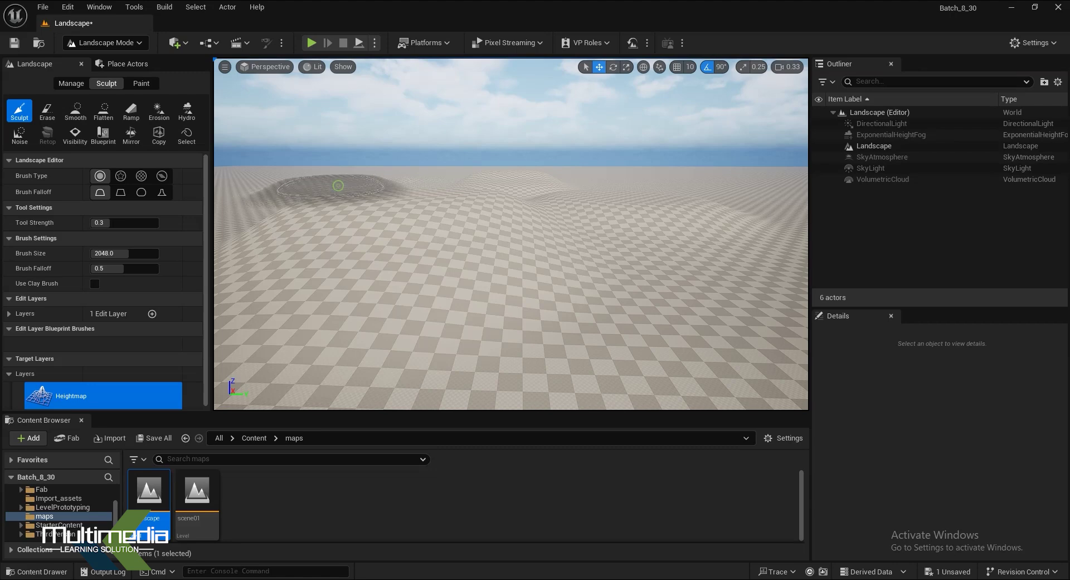
Sculpt mounds and ridges right and left of centre, build the central mound, then undo the last stroke.
mouse_move(432, 184)
left_mouse_down()
mouse_move(540, 220)
mouse_move(659, 230)
left_mouse_up()
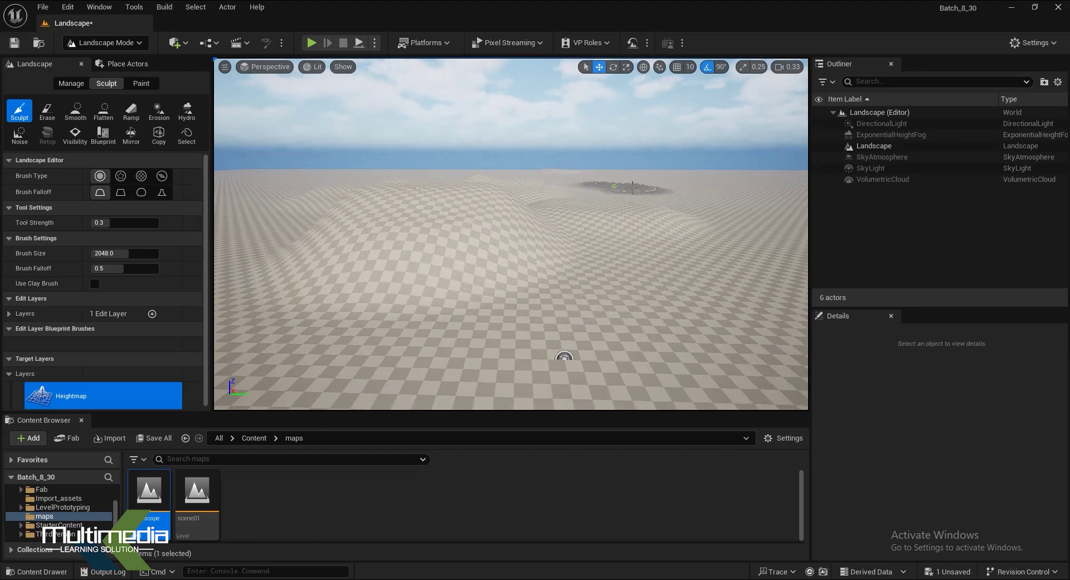
right_click_drag(659, 230, 703, 245)
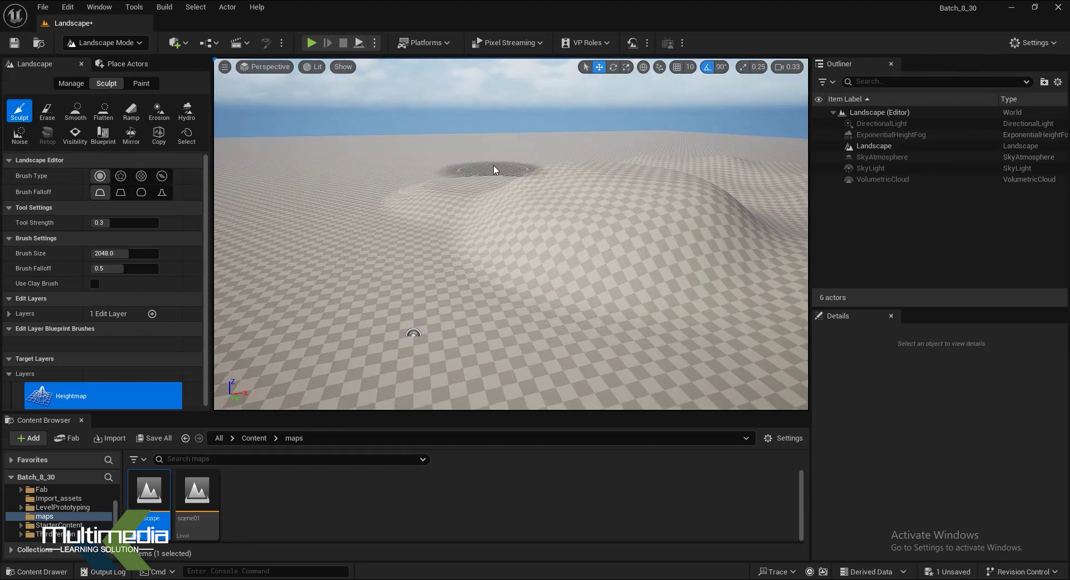
mouse_move(514, 163)
left_mouse_down()
mouse_move(413, 178)
mouse_move(521, 185)
left_mouse_up()
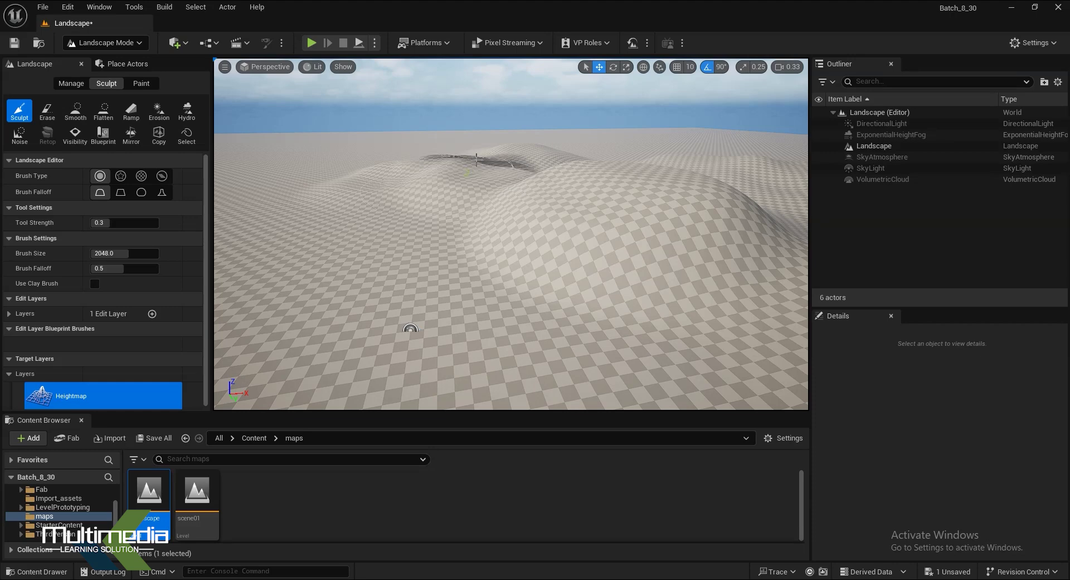
right_click_drag(521, 185, 501, 167)
left_click_drag(390, 190, 546, 205)
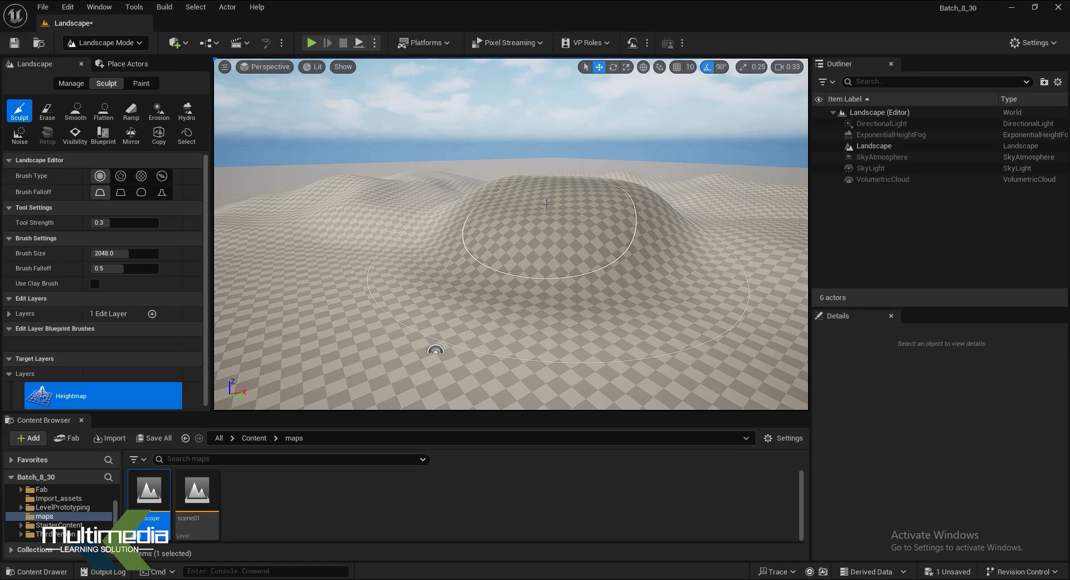
key("ctrl+z")
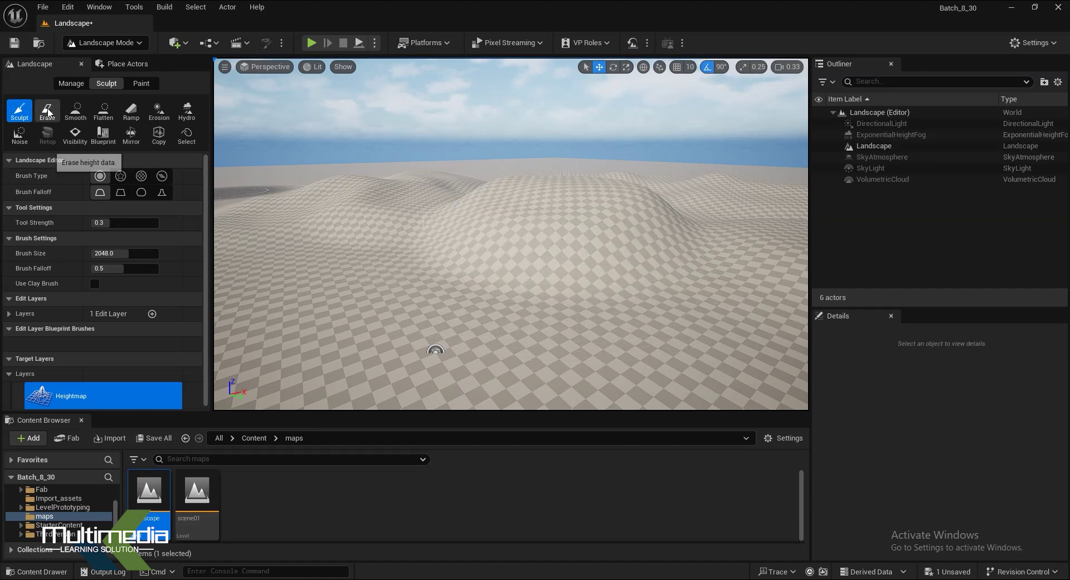
Erase the central mound and surrounding terrain back toward flat ground.
left_click(47, 111)
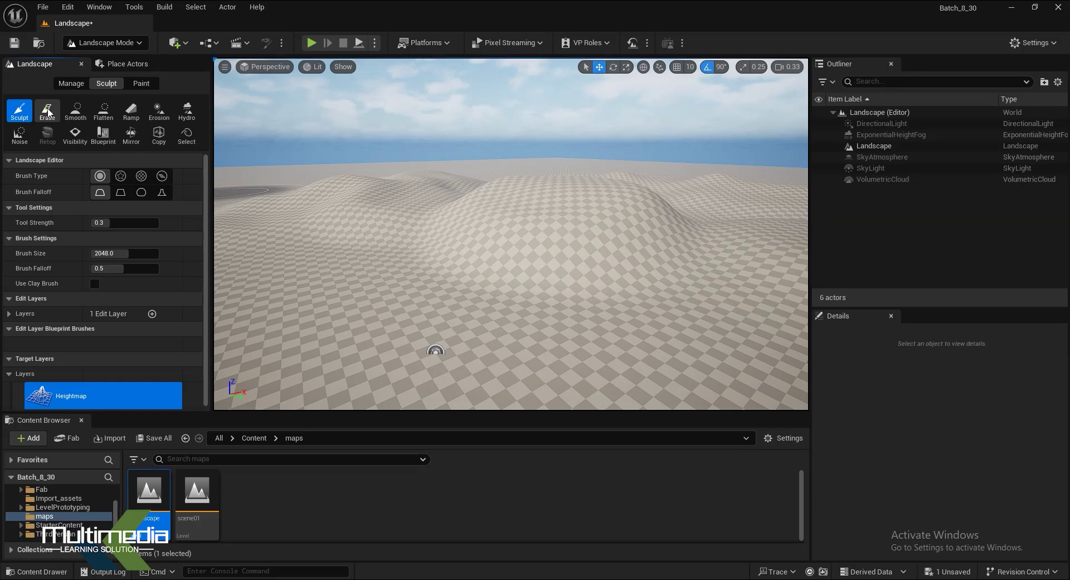
left_click_drag(335, 251, 451, 246)
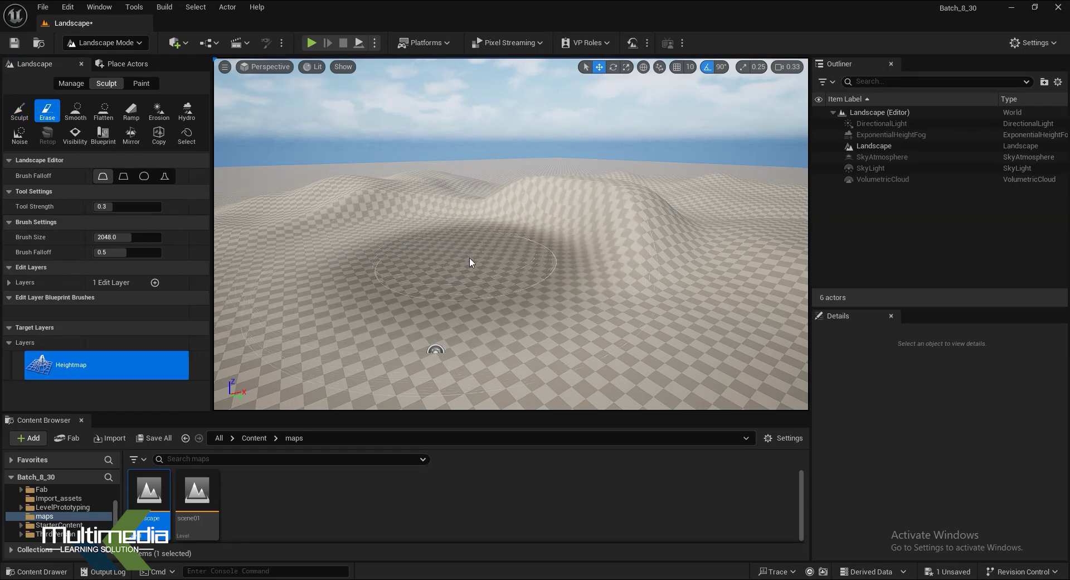
right_click_drag(450, 245, 450, 290)
right_click_drag(462, 355, 433, 347)
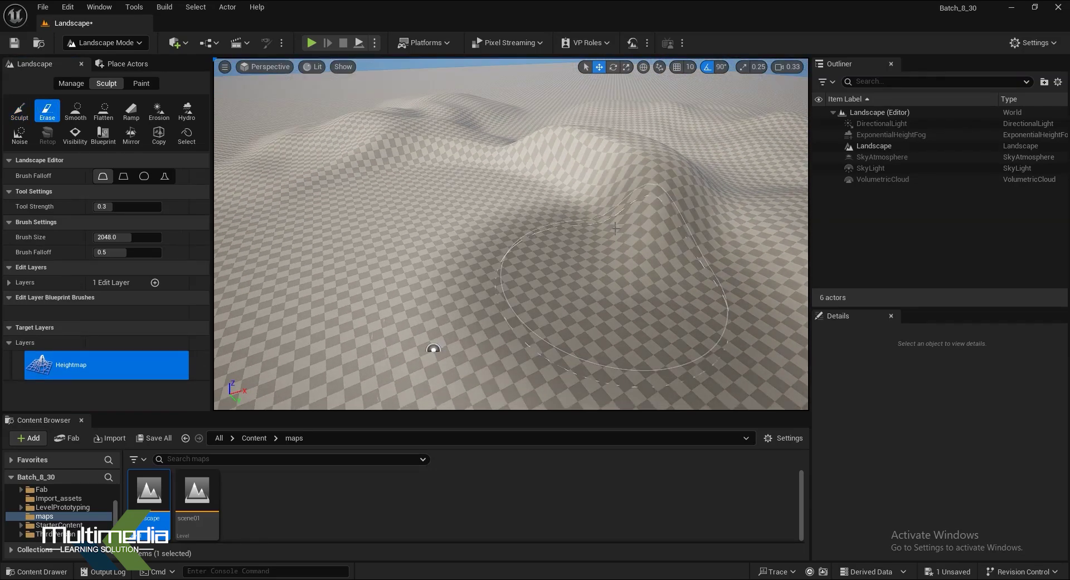
left_click_drag(402, 229, 313, 223)
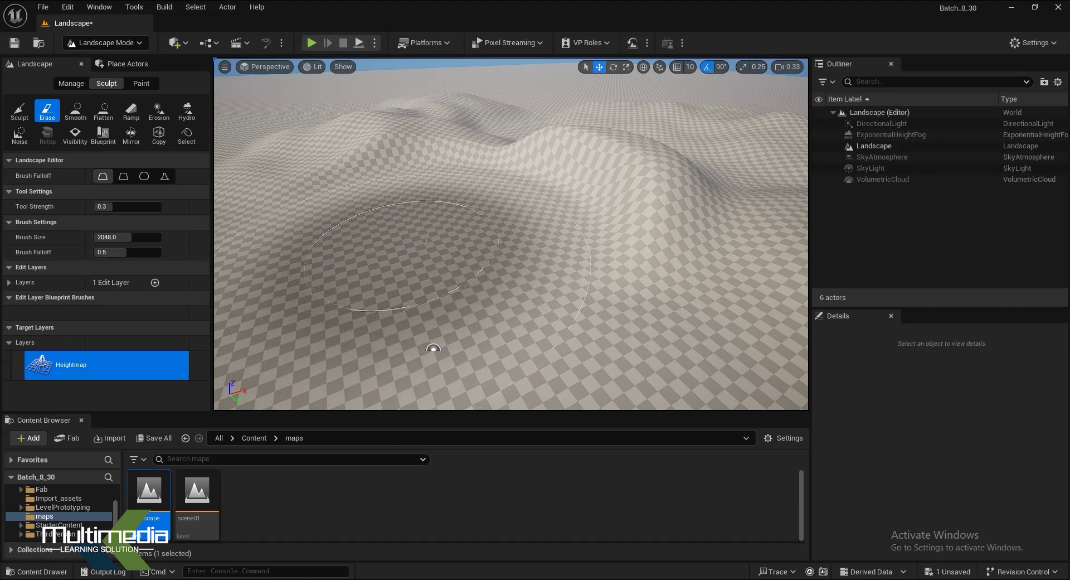
left_click_drag(406, 243, 386, 254)
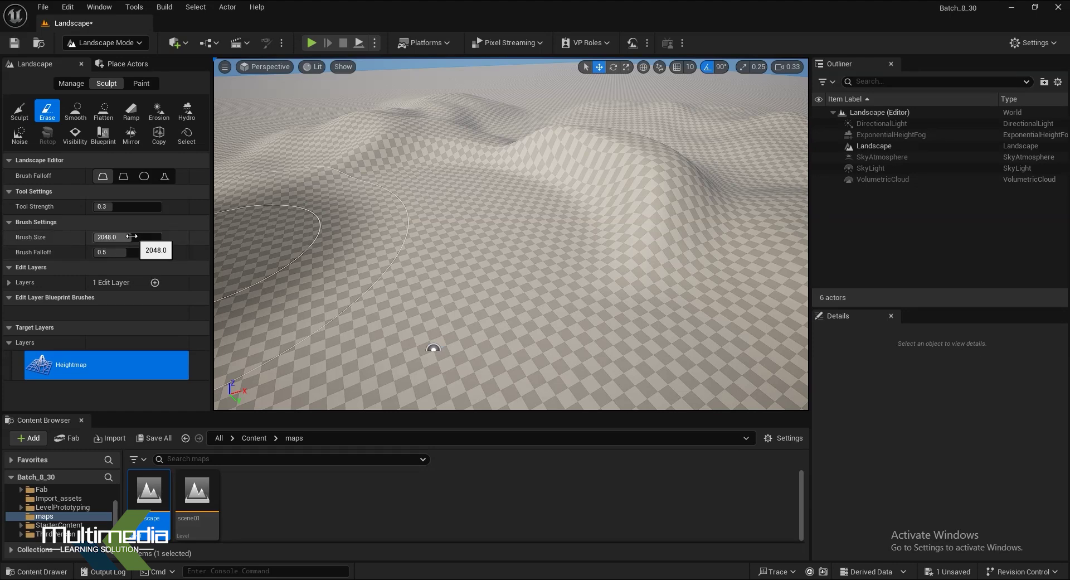
Set brush size to about 1716.8 and strength to 1.0, then erase across the hills.
mouse_move(94, 238)
left_mouse_down()
mouse_move(148, 238)
mouse_move(124, 238)
left_mouse_up()
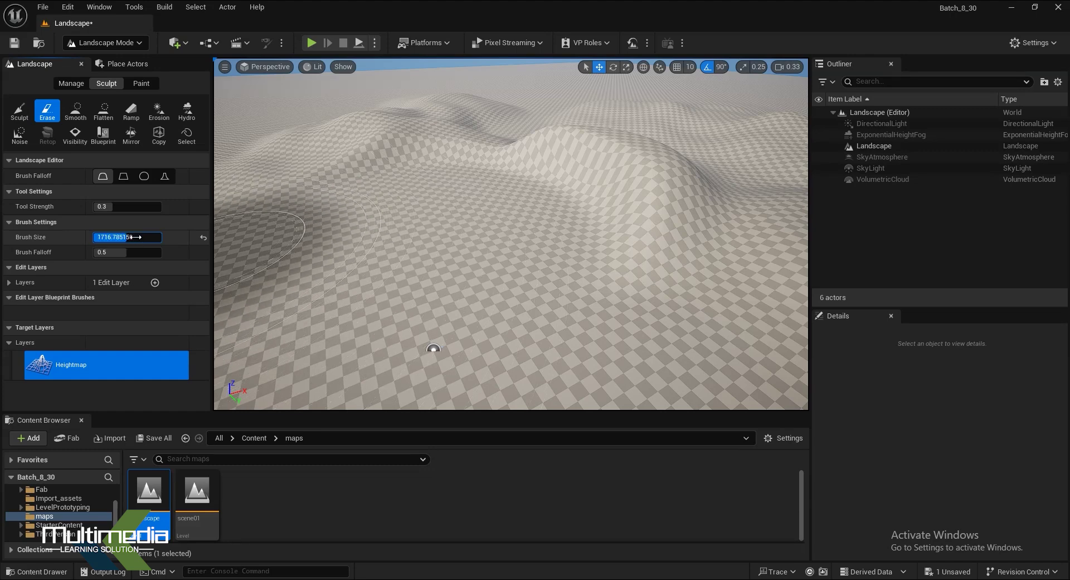
left_click_drag(124, 237, 129, 238)
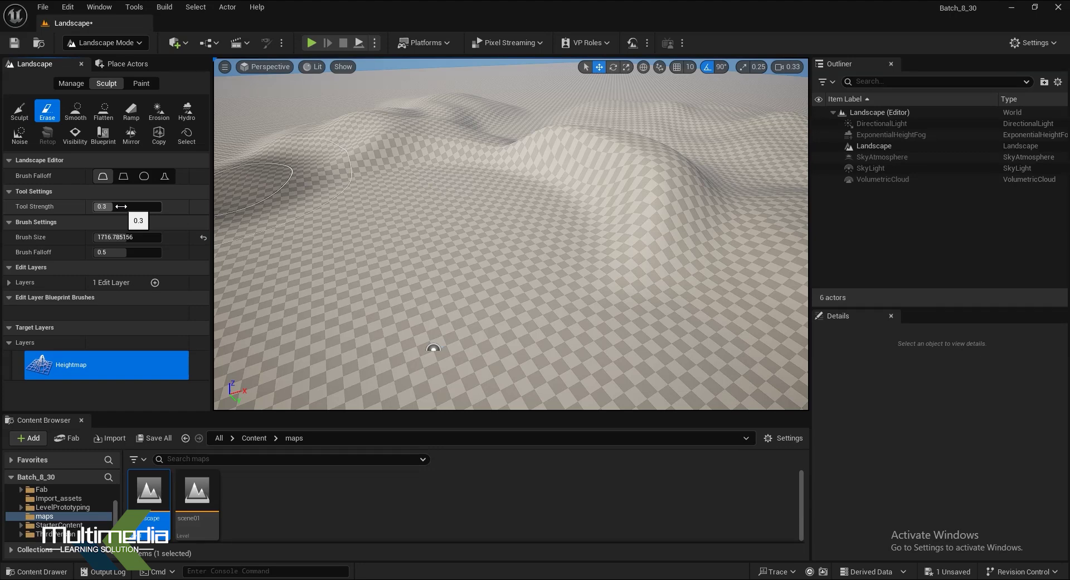
left_click(121, 206)
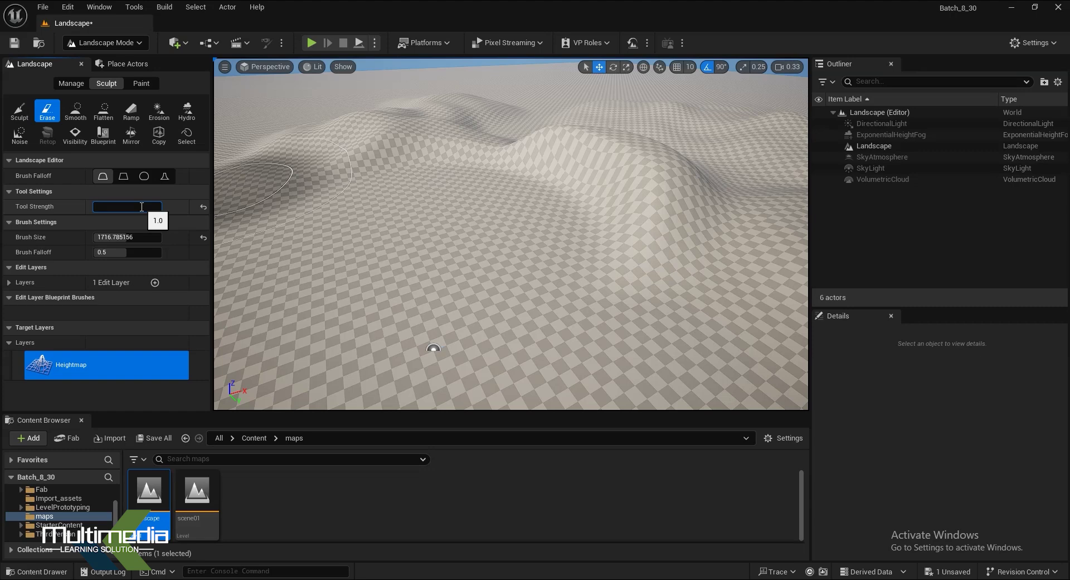
left_click_drag(430, 155, 453, 187)
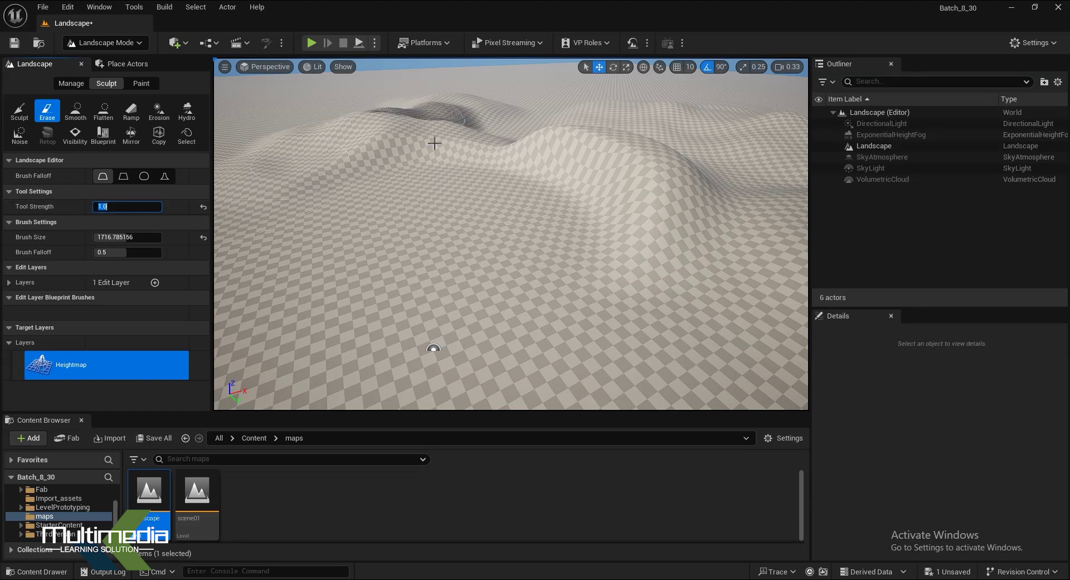
left_click(19, 111)
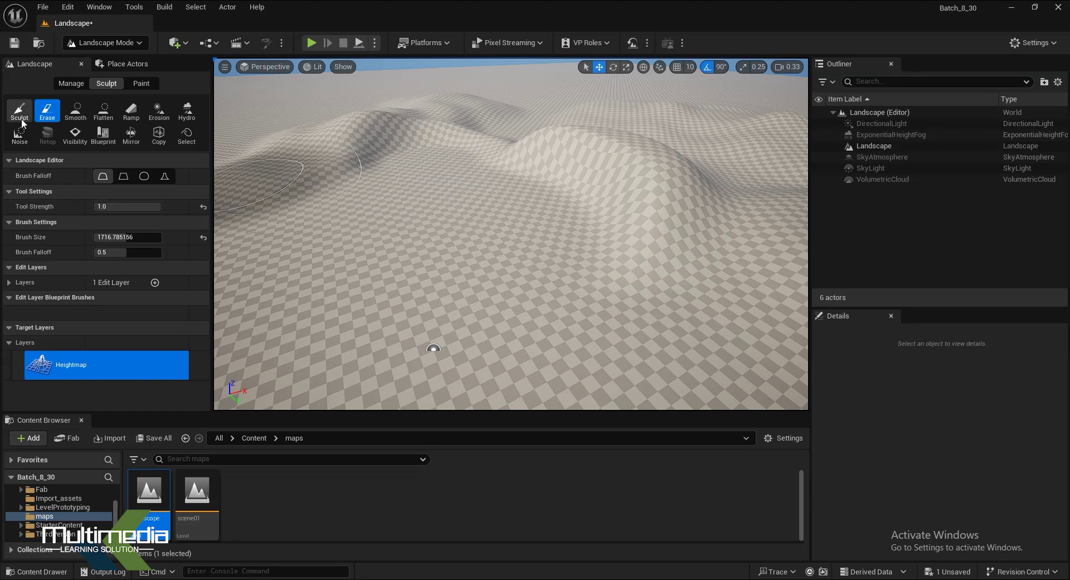
Raise a tall peak in the landscape with the Sculpt tool.
mouse_move(561, 139)
left_mouse_down()
mouse_move(504, 165)
mouse_move(512, 137)
left_mouse_up()
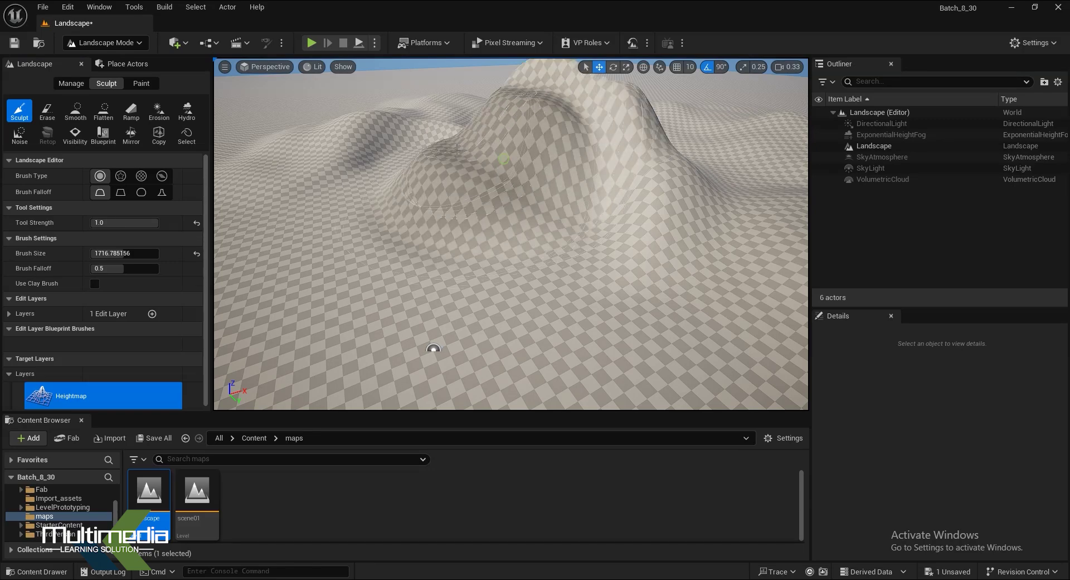
scroll(442, 335, "down", 8)
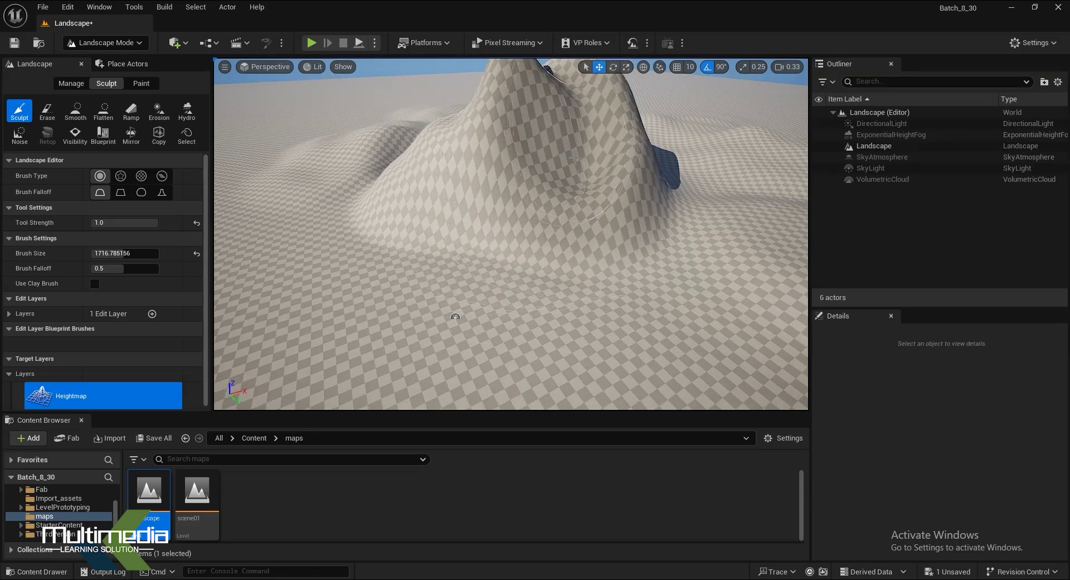
scroll(390, 278, "up", 3)
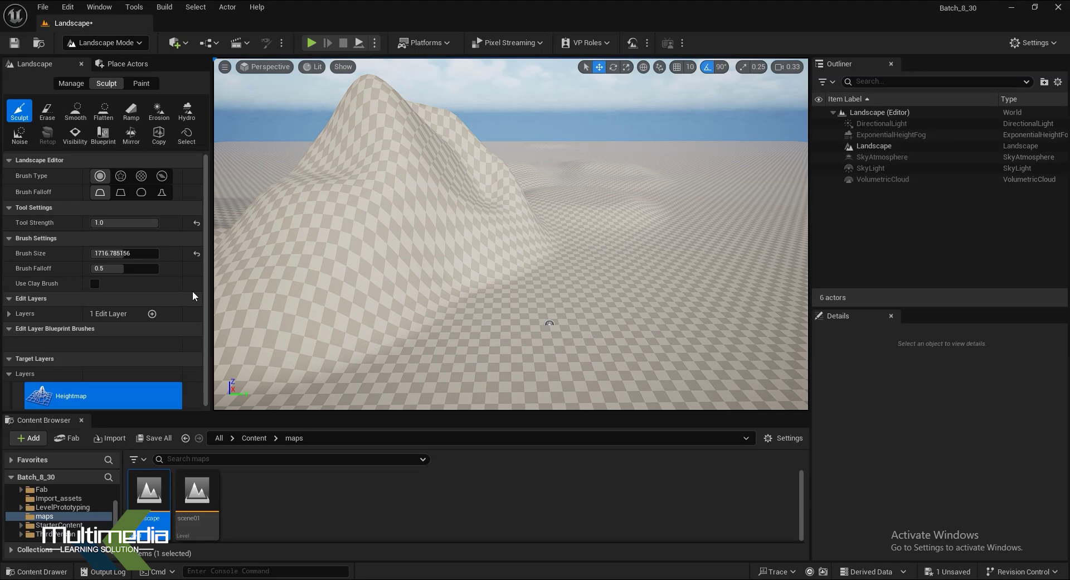
Set Tool Strength to 0.1, raise a gentler bump, and orbit around the mountain.
left_click(121, 224)
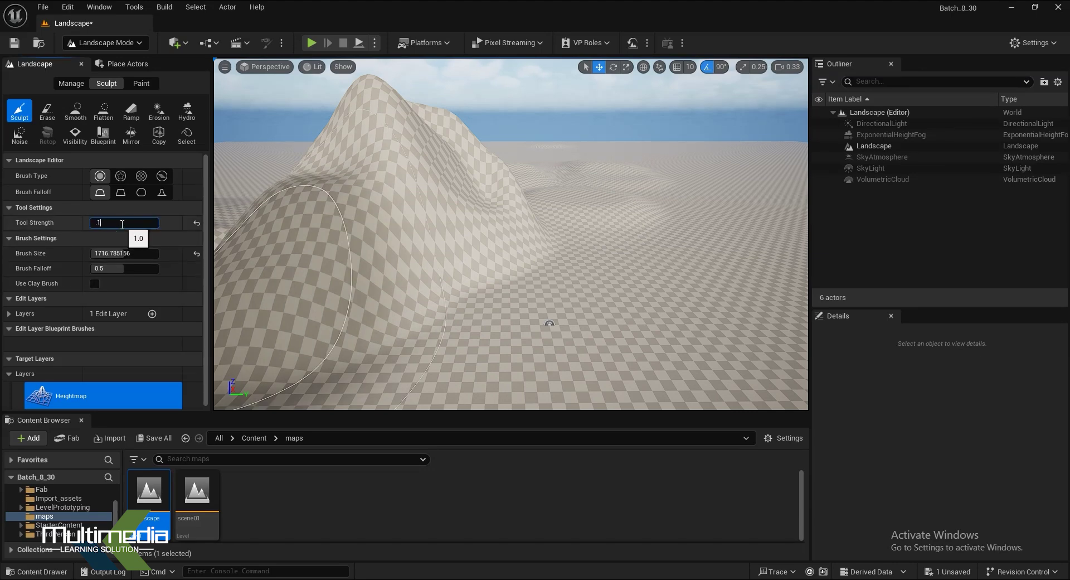
type("0.1")
left_click_drag(580, 251, 583, 251)
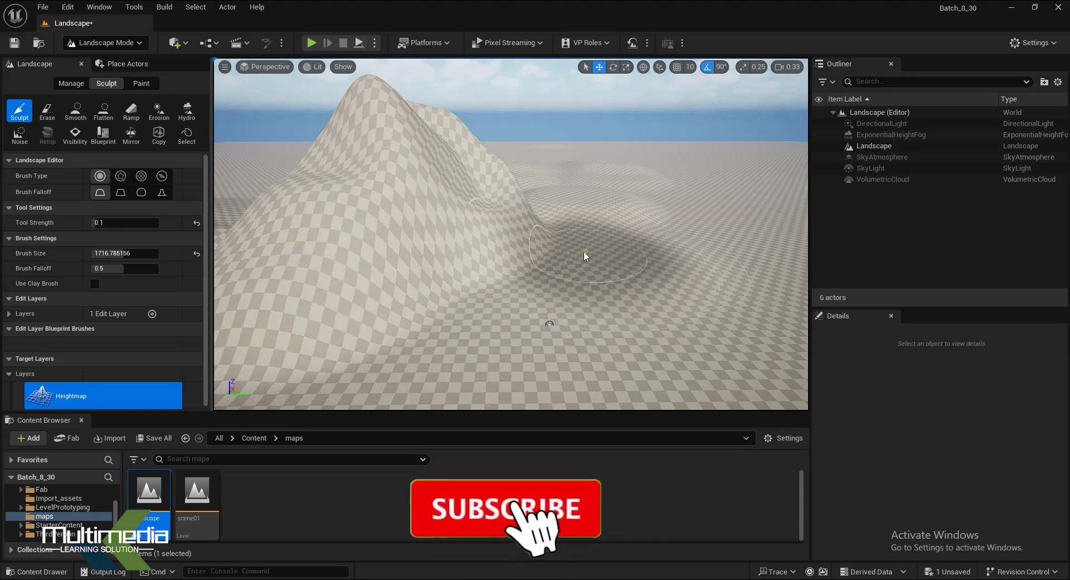
mouse_move(550, 231)
right_mouse_down()
mouse_move(337, 185)
mouse_move(668, 188)
right_mouse_up()
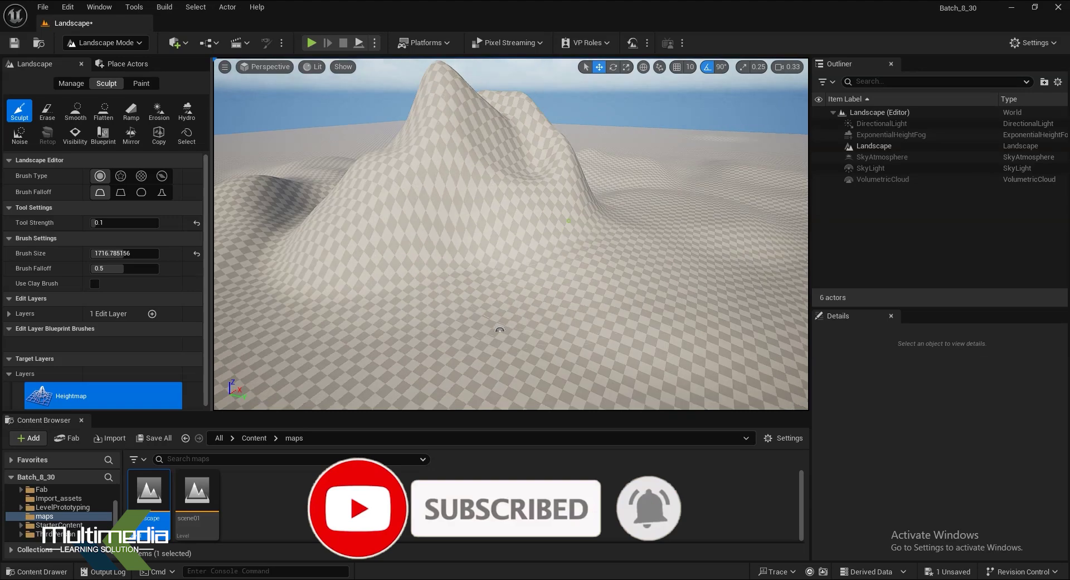
right_click_drag(668, 188, 289, 239)
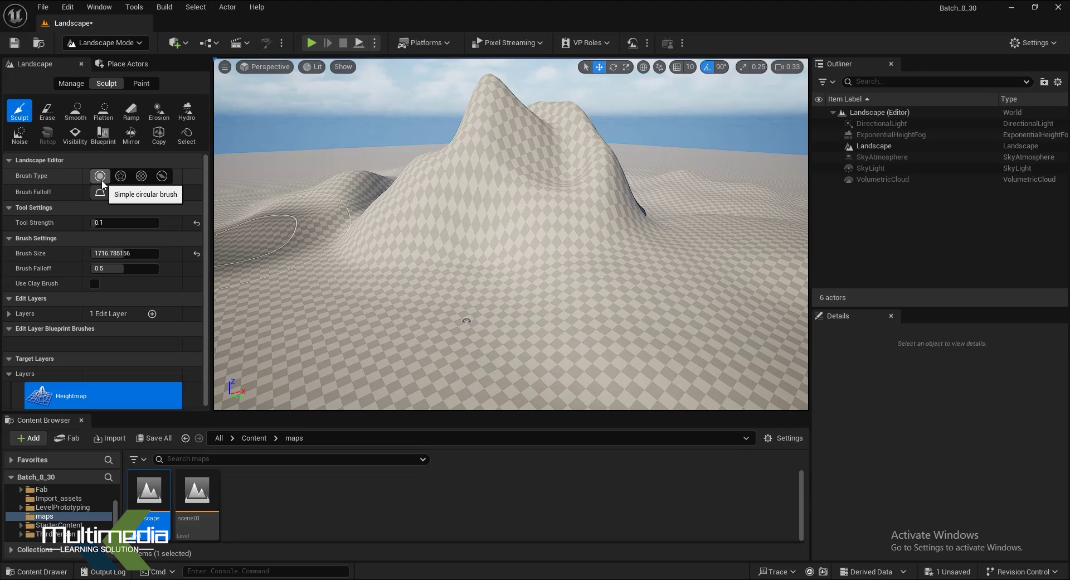
left_click(106, 223)
type("0.3")
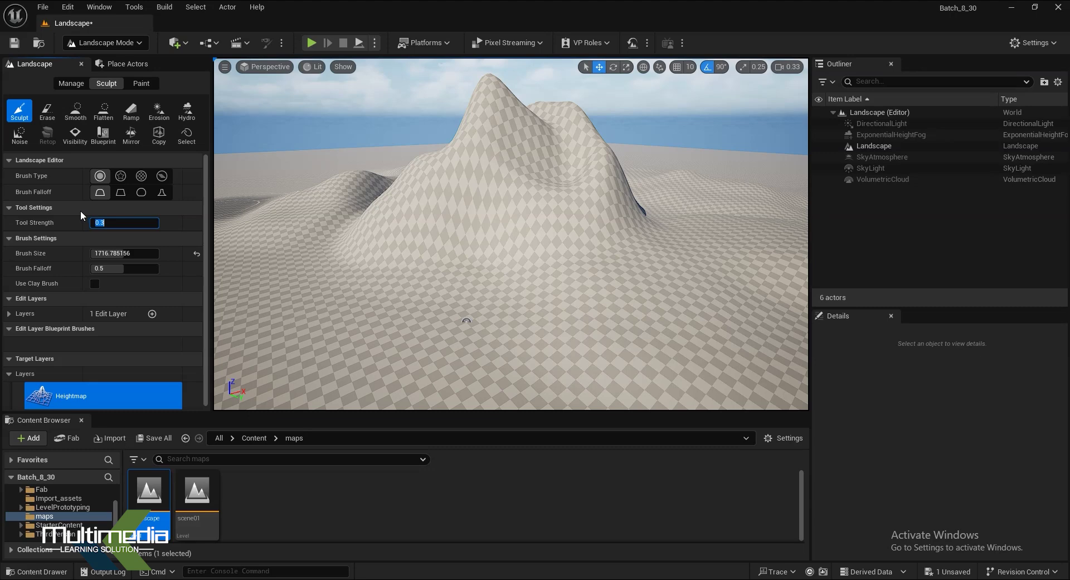
With strength at 0.3, pick the Alpha brush type after briefly trying Pattern.
left_click(121, 176)
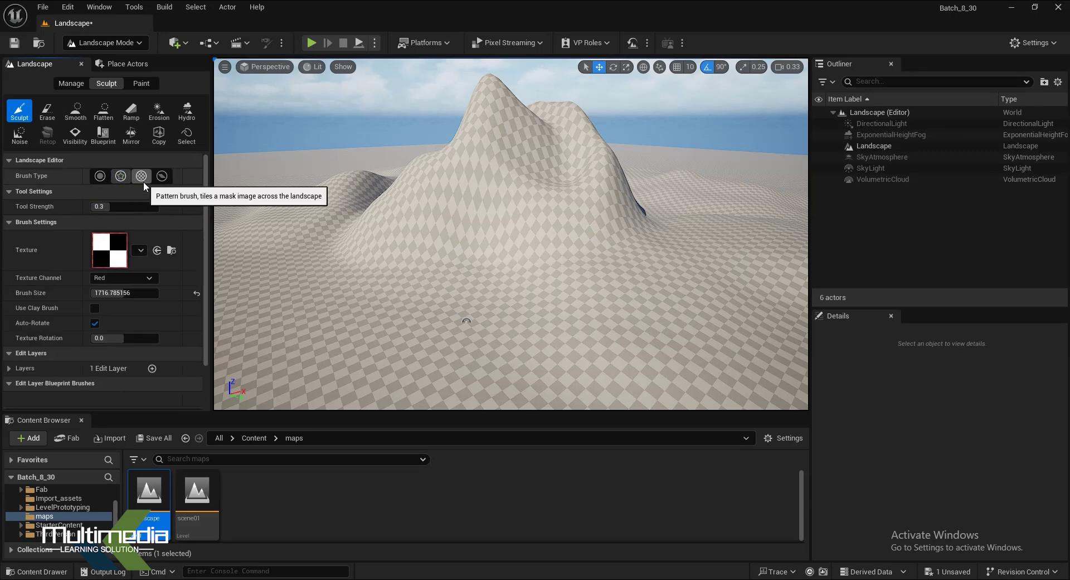
left_click(143, 181)
left_click(121, 182)
left_click(140, 175)
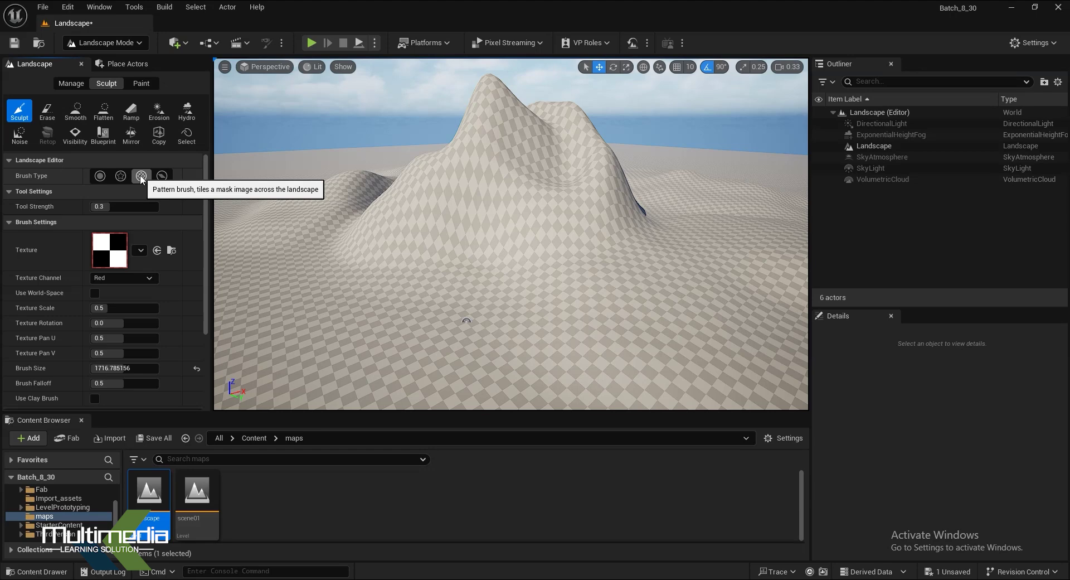
left_click(120, 176)
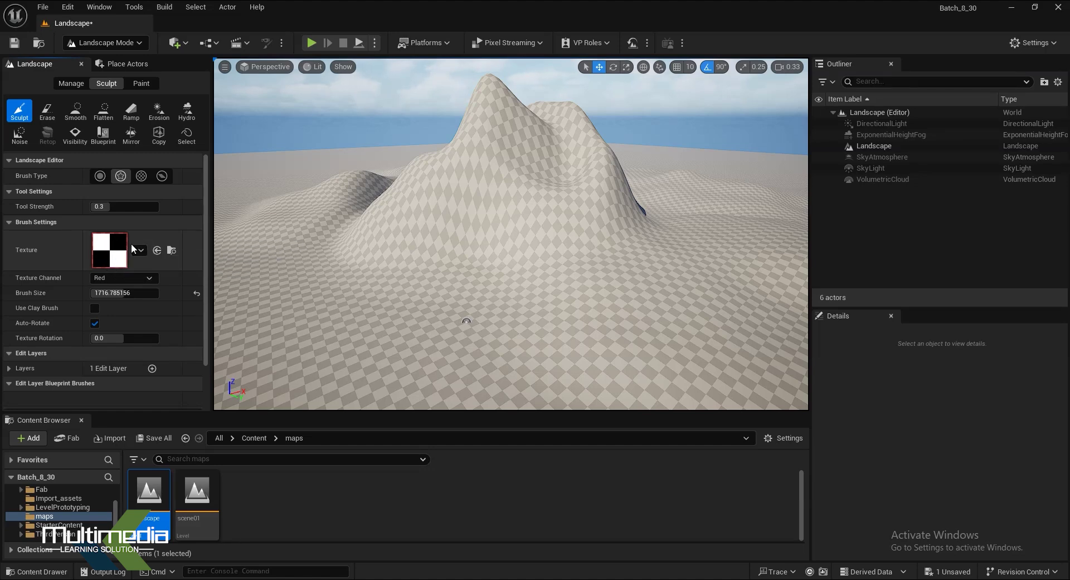
Sculpt a square-shaped raised area with the alpha brush, then view the mountain from its left side.
mouse_move(496, 292)
left_mouse_down()
mouse_move(553, 289)
mouse_move(709, 217)
mouse_move(355, 288)
left_mouse_up()
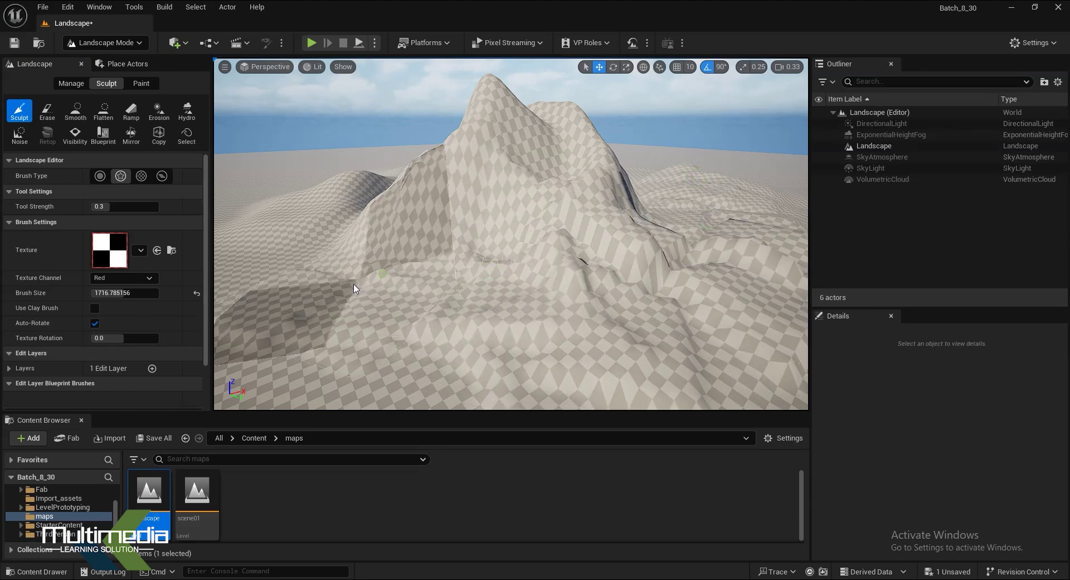
mouse_move(354, 288)
right_mouse_down()
mouse_move(354, 335)
mouse_move(597, 318)
right_mouse_up()
right_click_drag(390, 168, 373, 169)
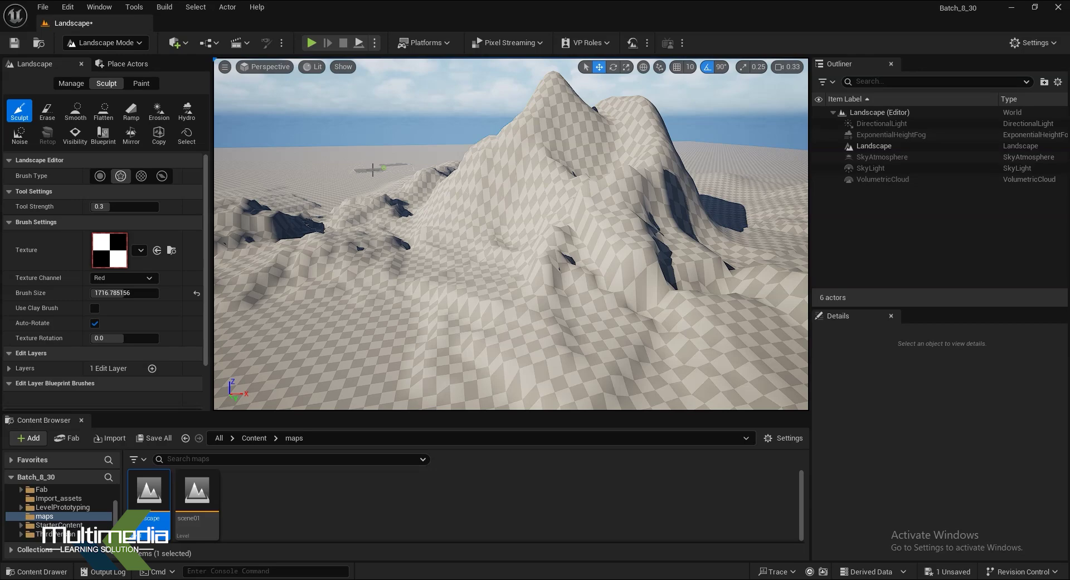
right_click_drag(373, 169, 310, 184)
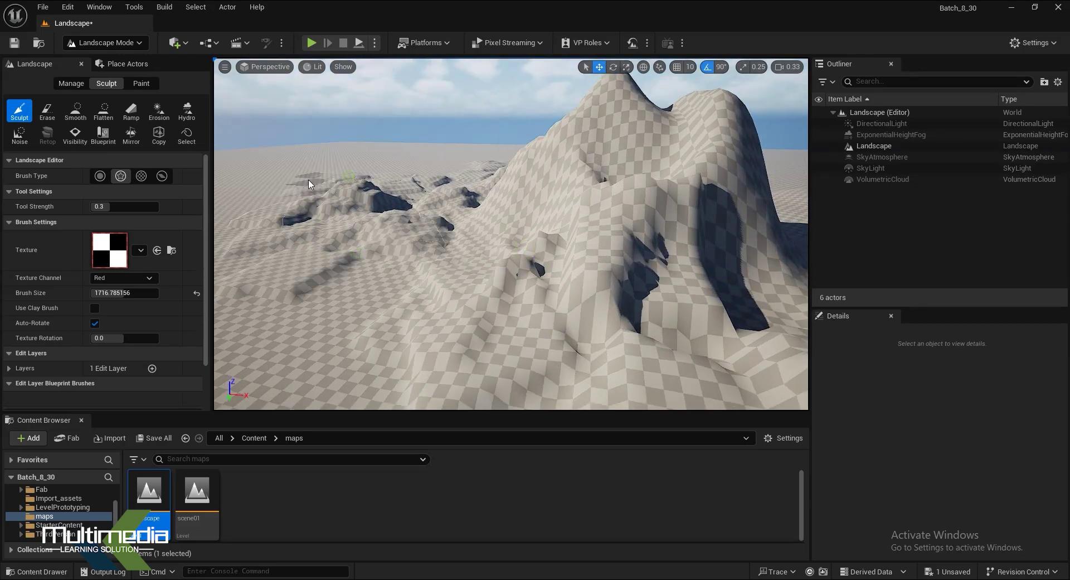
mouse_move(375, 187)
right_mouse_down()
mouse_move(576, 235)
mouse_move(641, 223)
right_mouse_up()
Add a blocky ridge and hollow beside the mountain, raise terrain near the peak, then show the Content folder.
mouse_move(658, 223)
left_mouse_down()
mouse_move(470, 156)
mouse_move(635, 203)
left_mouse_up()
scroll(621, 232, "up", 3)
mouse_move(621, 232)
right_mouse_down()
mouse_move(683, 314)
mouse_move(676, 328)
right_mouse_up()
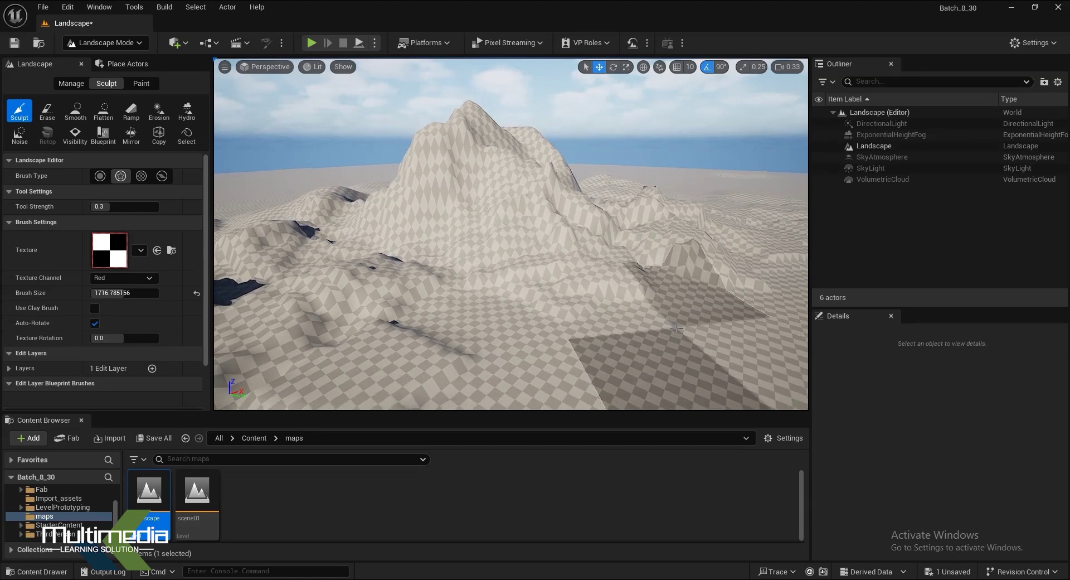
mouse_move(676, 328)
right_mouse_down()
mouse_move(591, 319)
mouse_move(549, 479)
right_mouse_up()
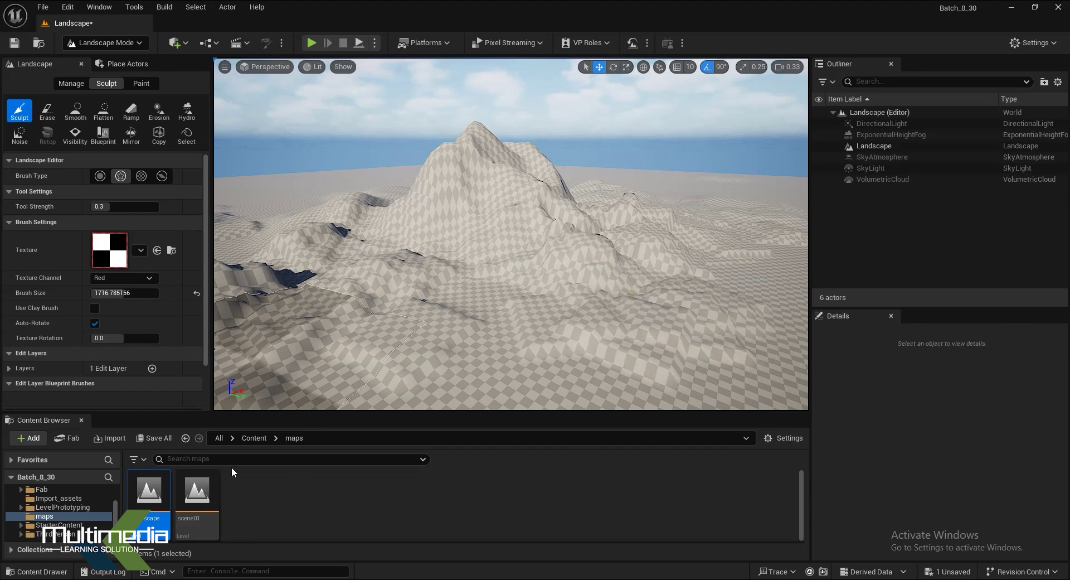
left_click(248, 438)
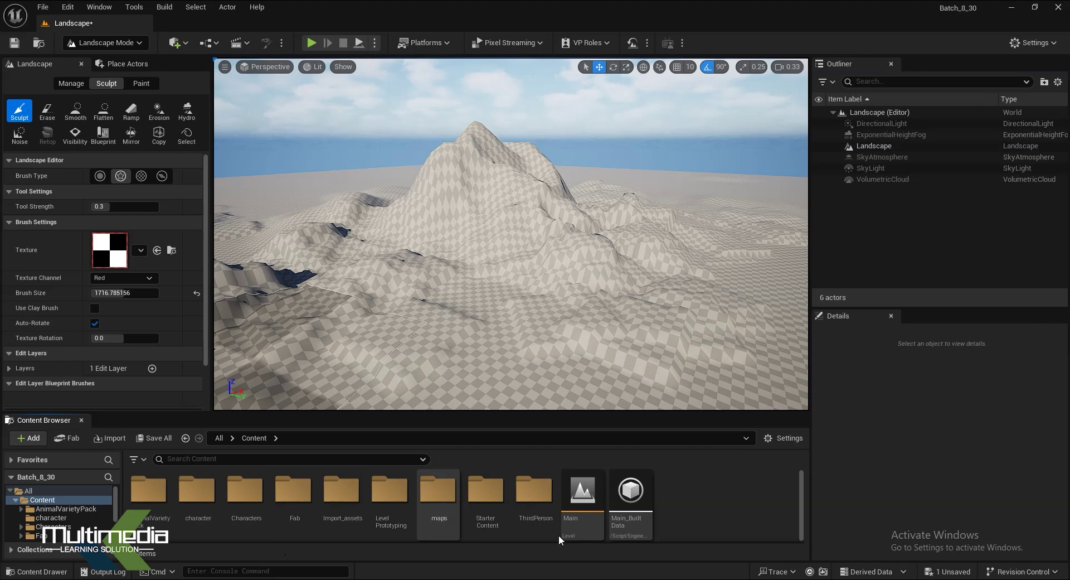
Create a new folder named alpha_map inside Content and open it.
right_click(707, 523)
left_click(793, 154)
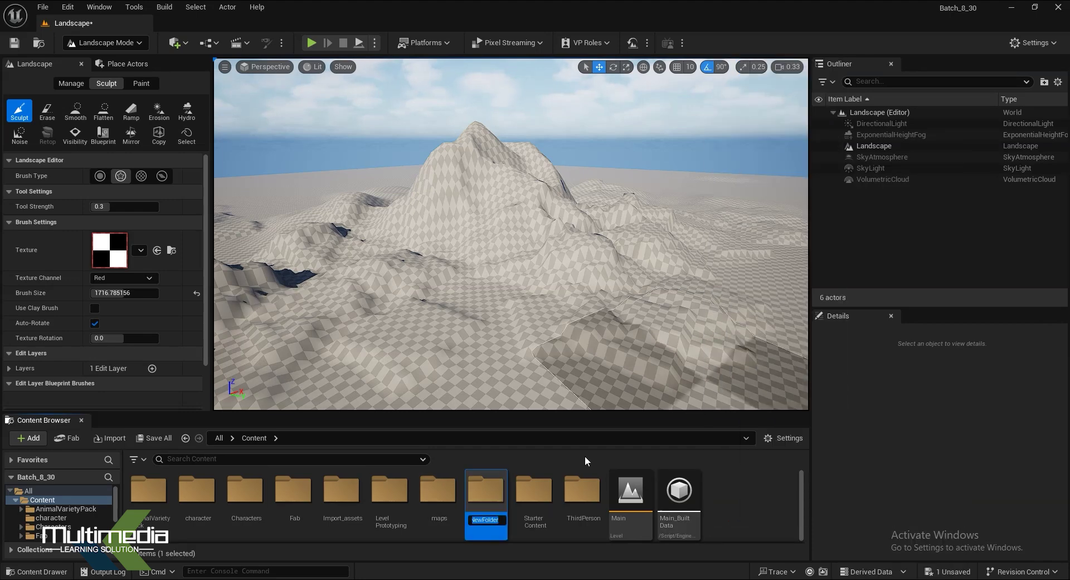
type("alpha")
type(" map")
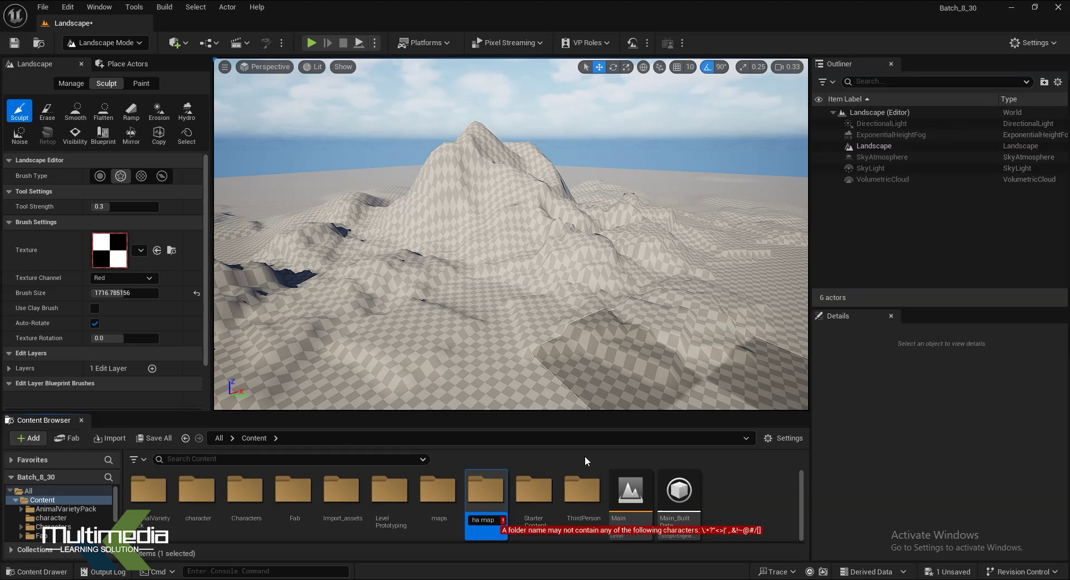
key("BackSpace")
type("_")
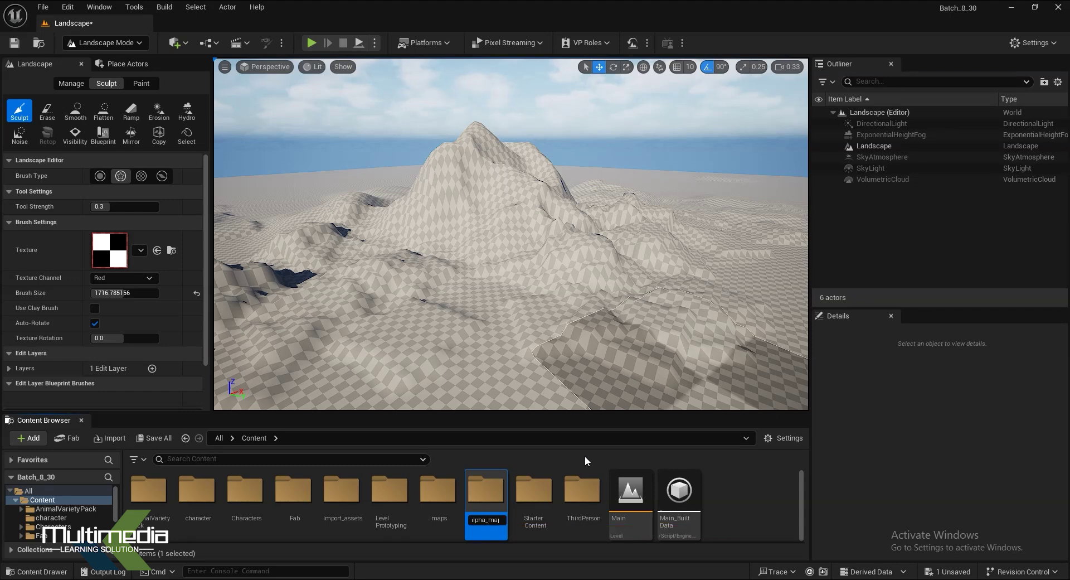
key("Return")
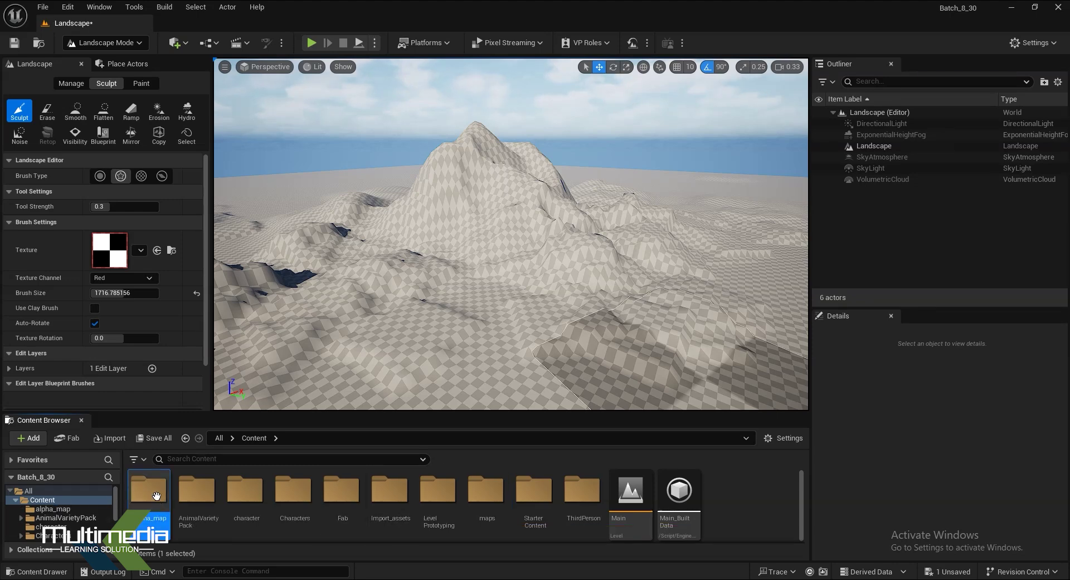
double_click(157, 493)
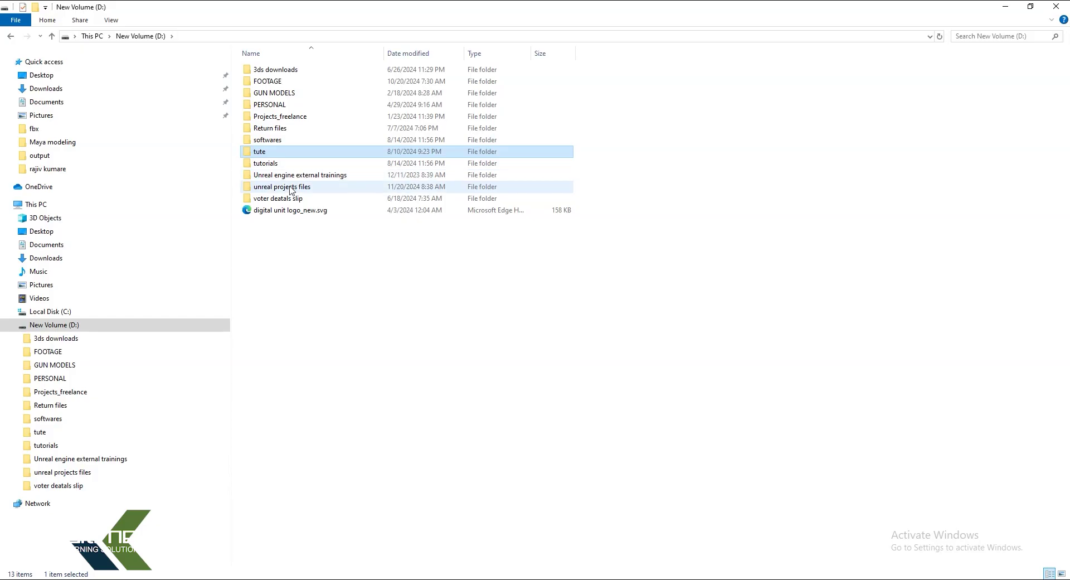
Import hieght map.png into alpha_map and save it together with the Landscape level.
double_click(290, 190)
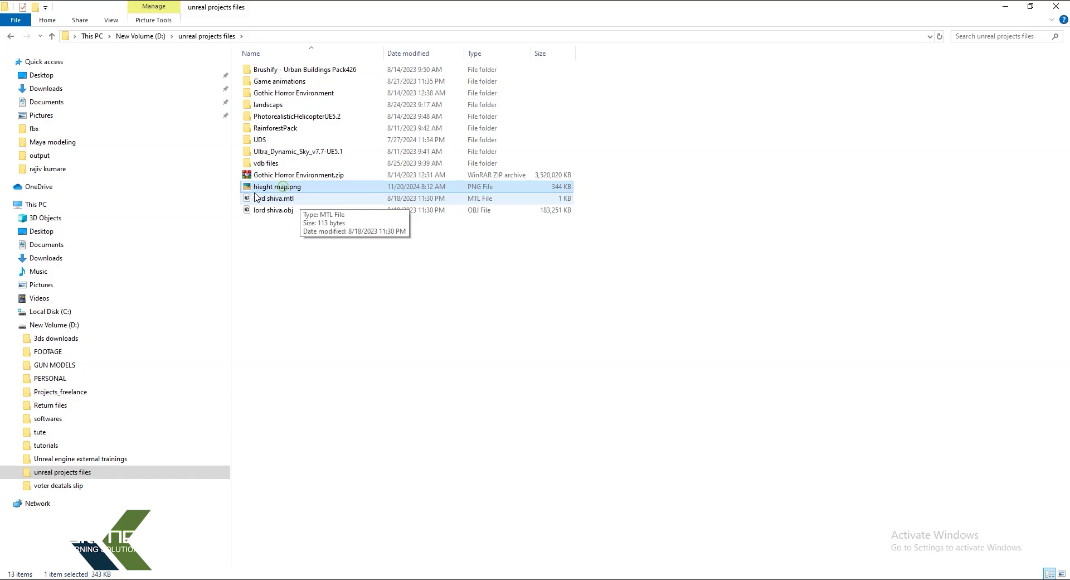
mouse_move(290, 190)
left_mouse_down()
mouse_move(707, 361)
mouse_move(315, 491)
left_mouse_up()
key("alt+Tab")
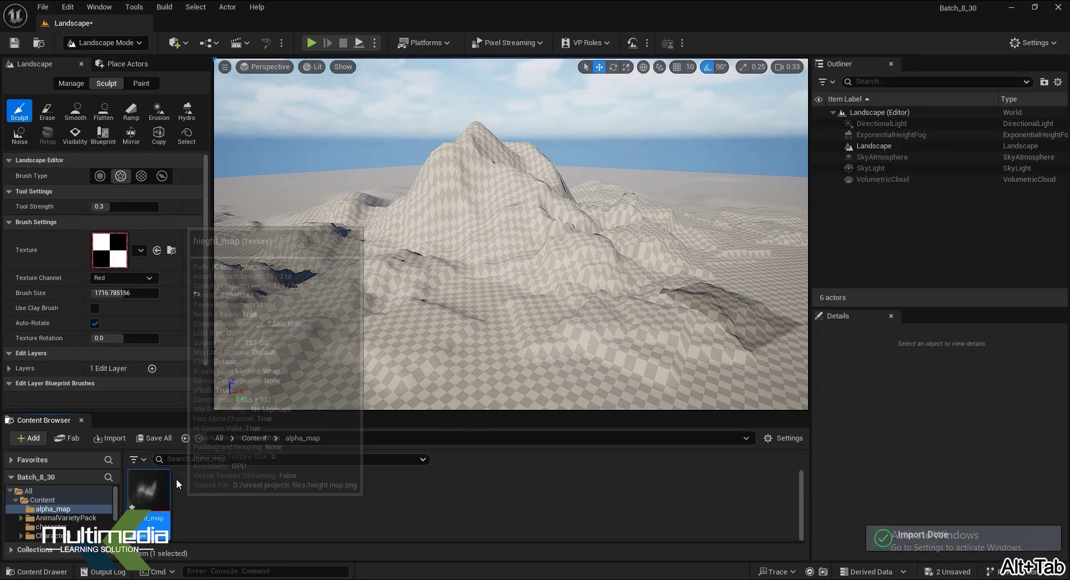
left_click(947, 571)
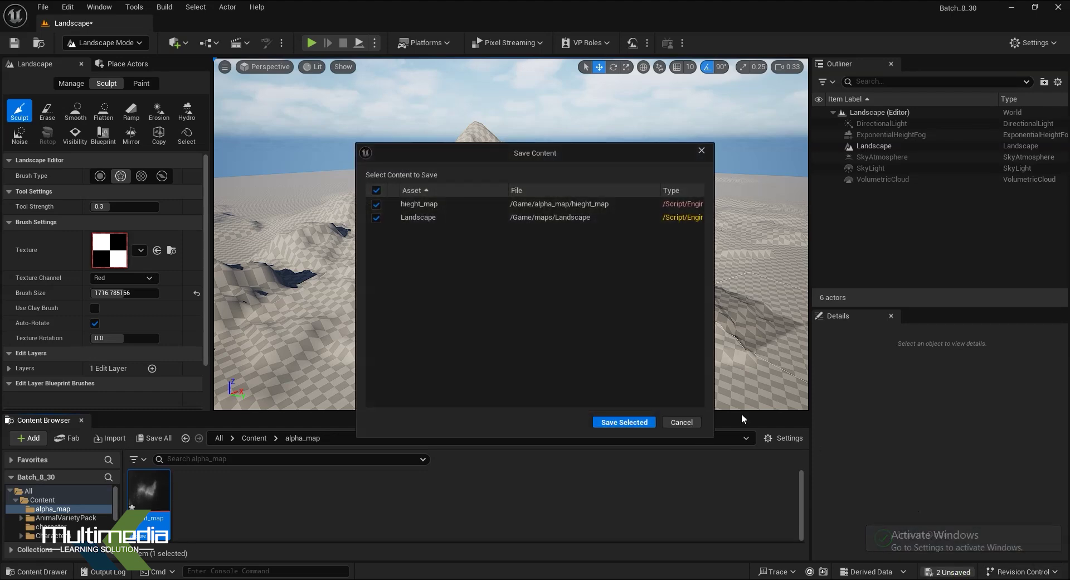
left_click(617, 423)
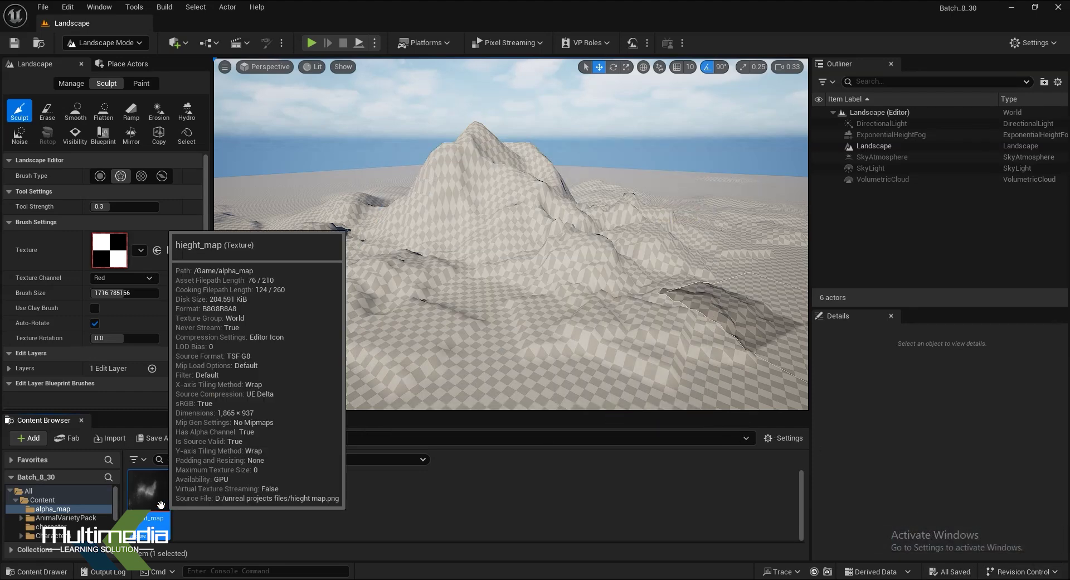
Assign the hieght_map texture to the Sculpt brush and raise a test patch of terrain.
left_click_drag(166, 513, 110, 251)
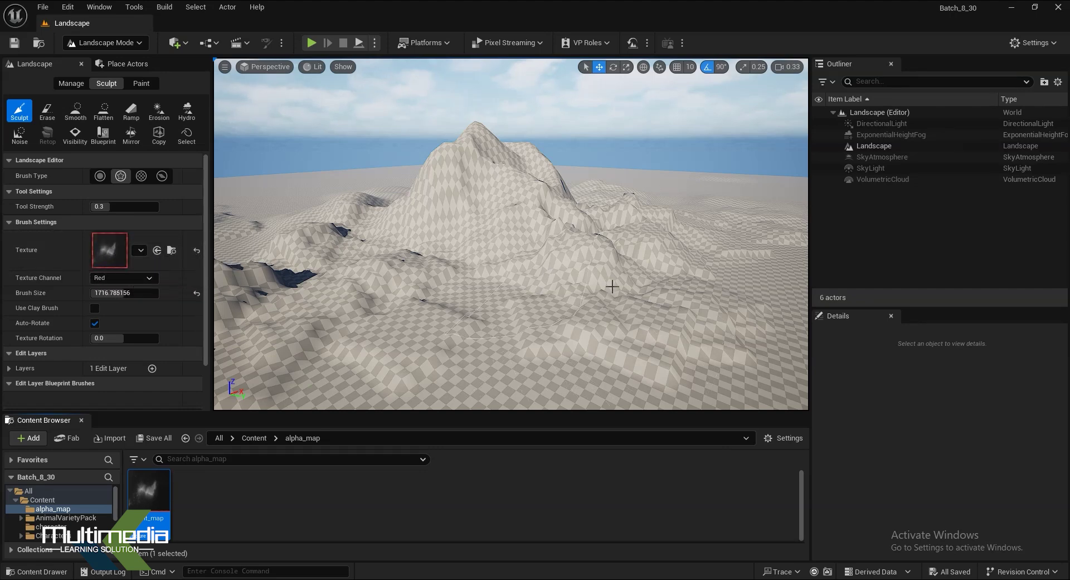
left_click(519, 357)
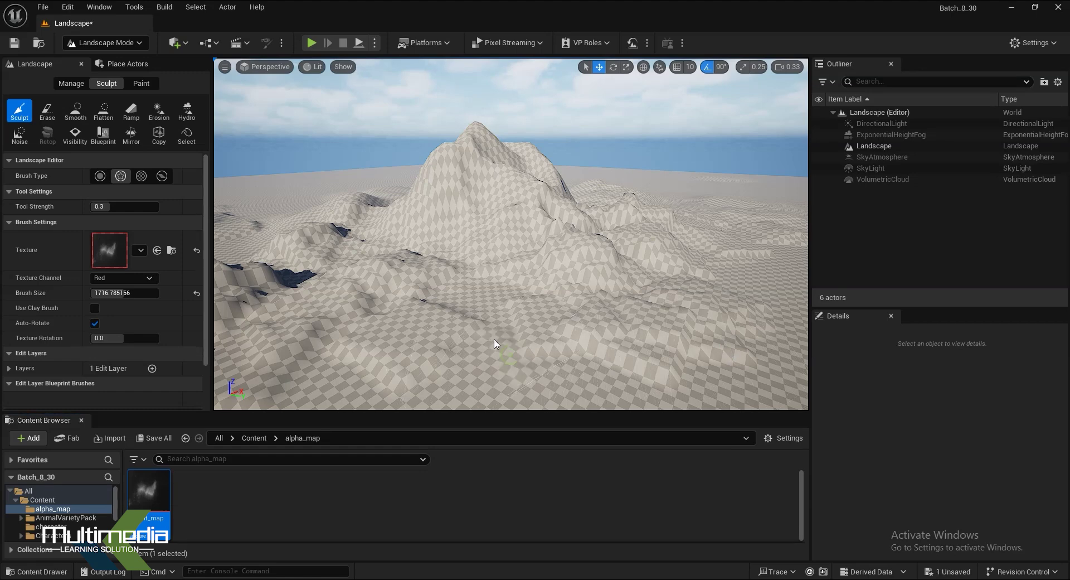
right_click_drag(626, 346, 685, 286)
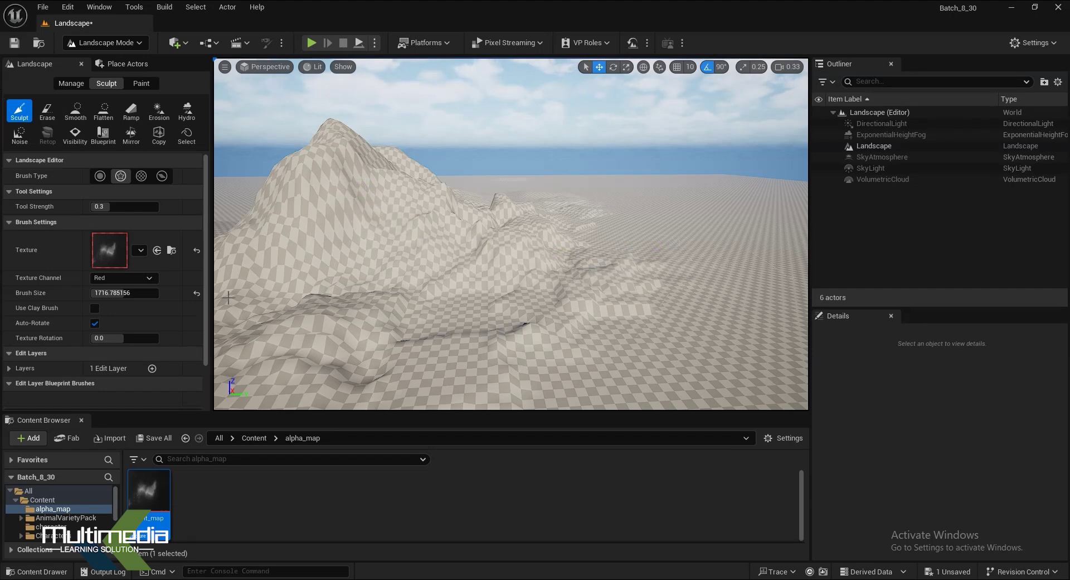
Enlarge the brush to 2745.305176 and raise a row of rocky mounds across the plain.
left_click_drag(119, 297, 120, 296)
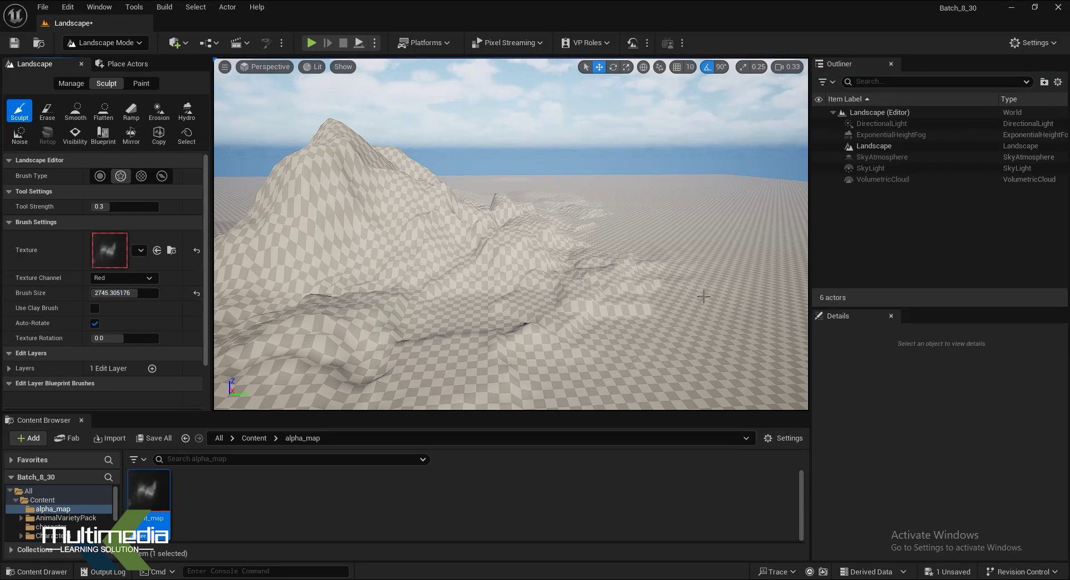
right_click_drag(703, 297, 600, 323)
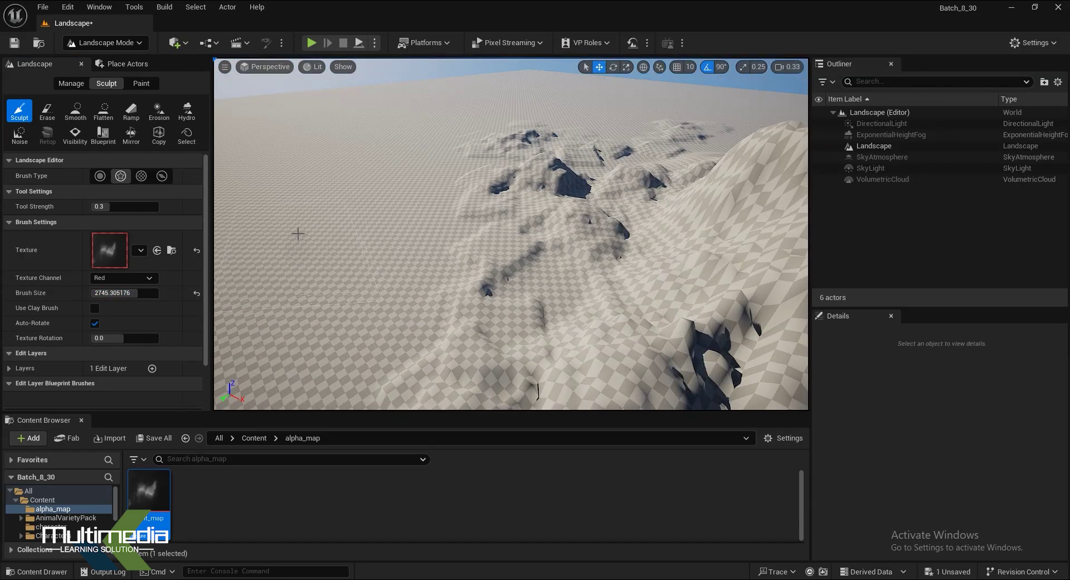
left_click_drag(303, 212, 332, 254)
right_click_drag(332, 254, 376, 281)
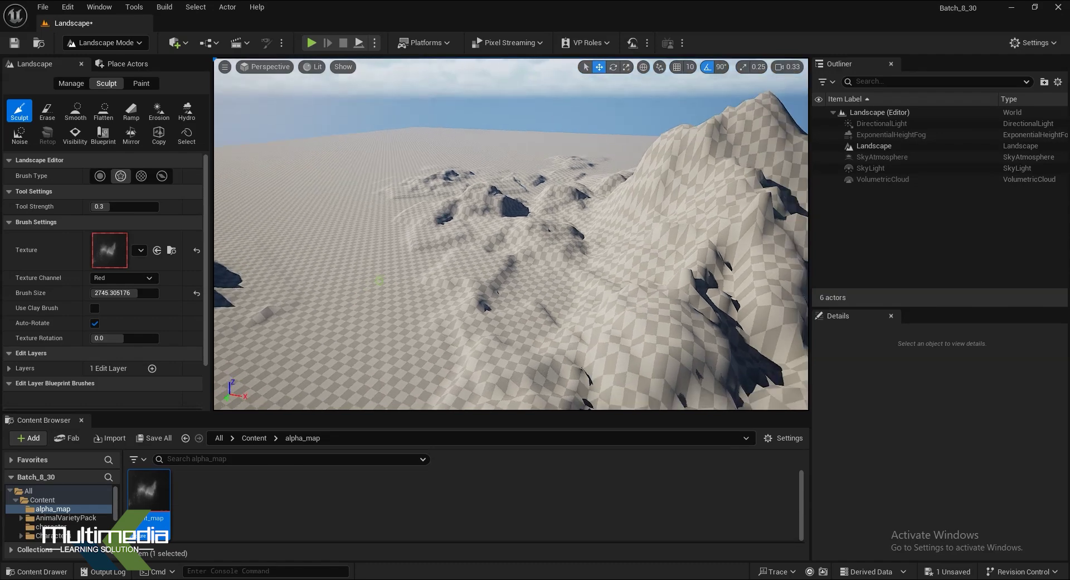
left_click_drag(306, 275, 315, 272)
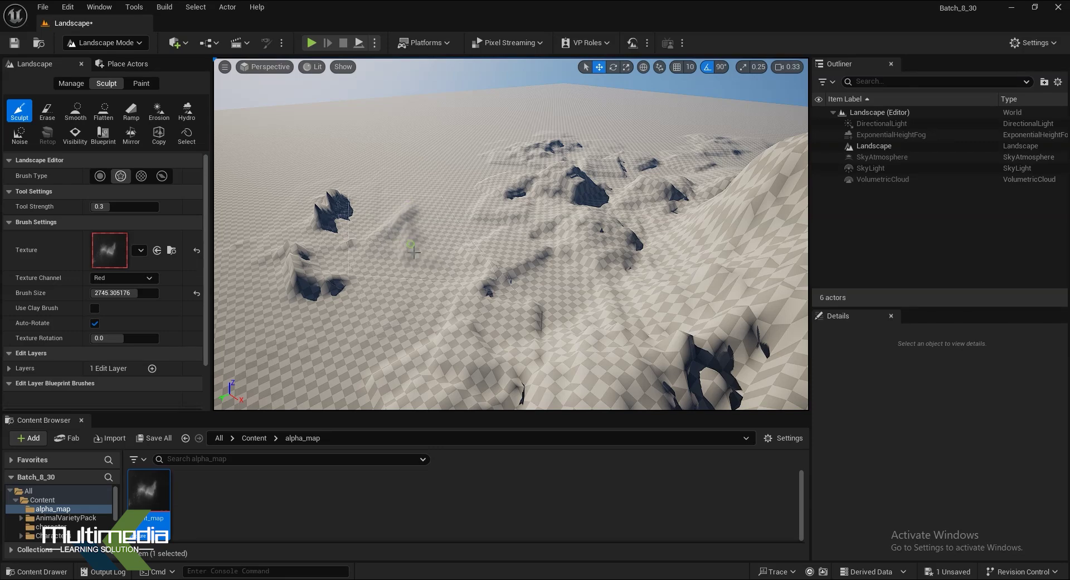
mouse_move(385, 281)
right_mouse_down()
mouse_move(538, 277)
mouse_move(448, 276)
right_mouse_up()
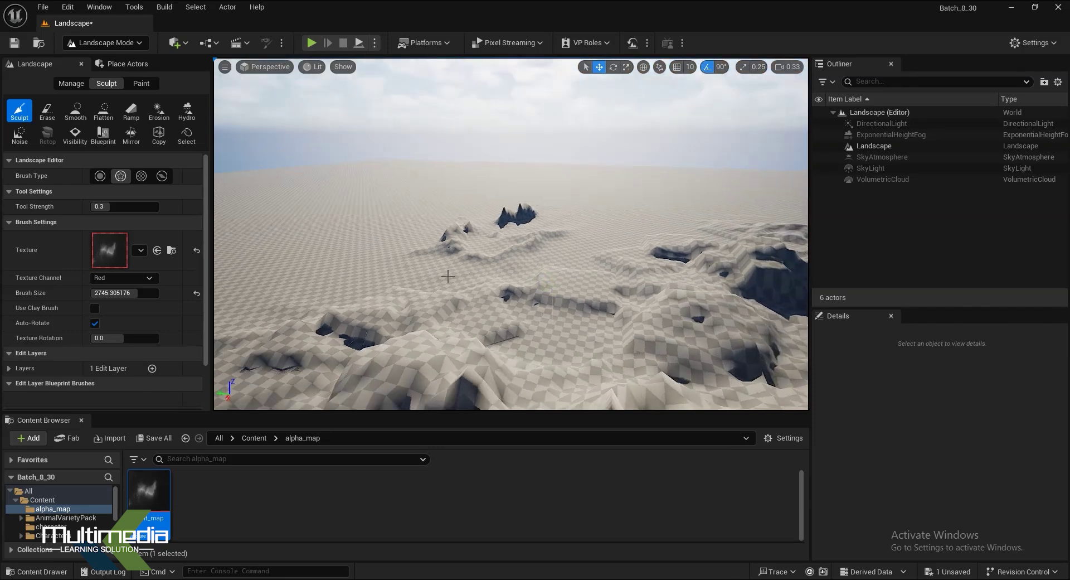
left_click_drag(360, 278, 334, 295)
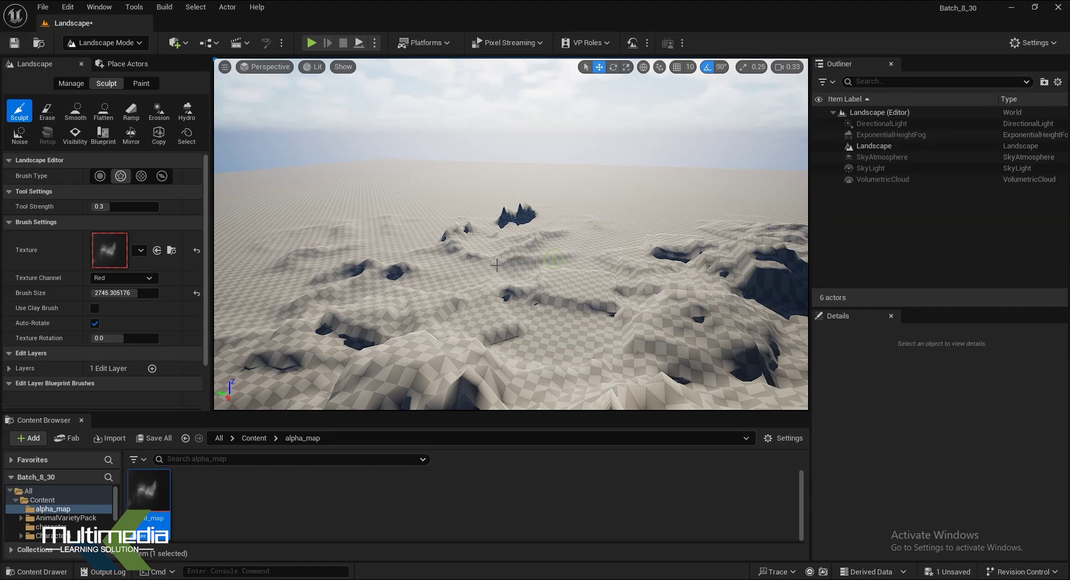
right_click_drag(463, 289, 544, 301)
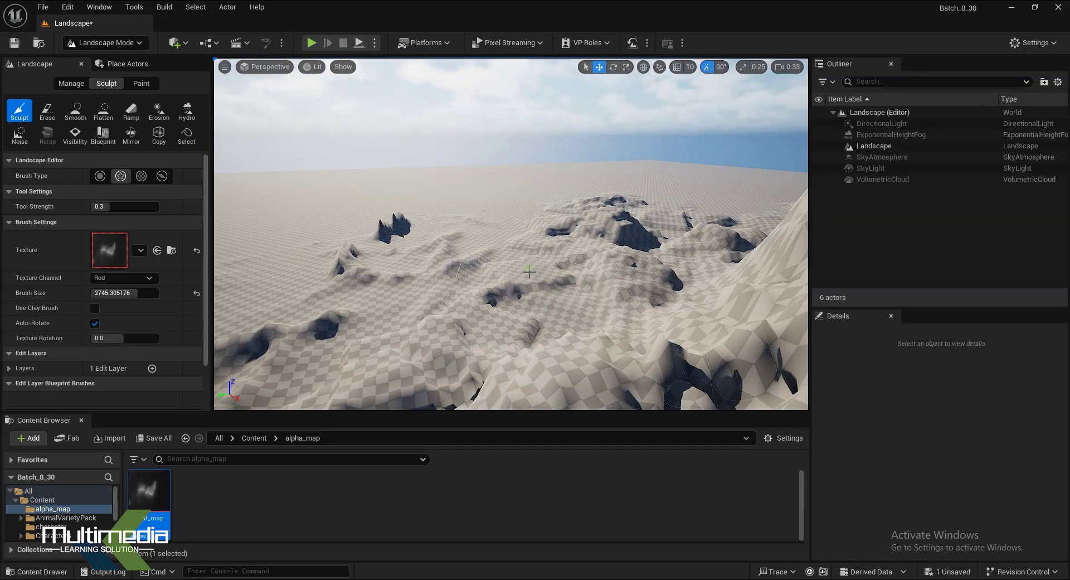
right_click_drag(600, 292, 648, 314)
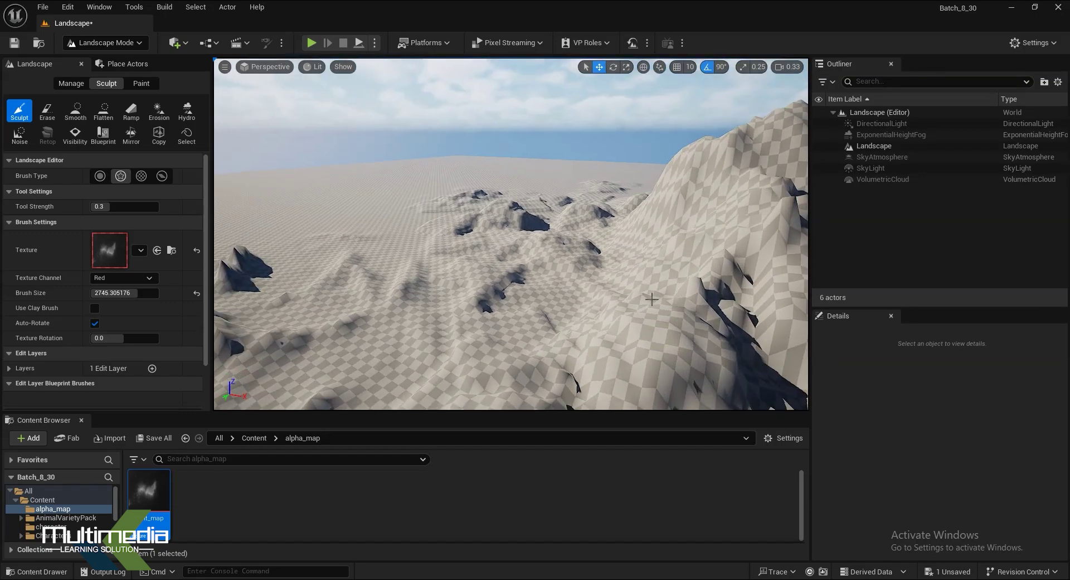
right_click_drag(716, 316, 606, 201)
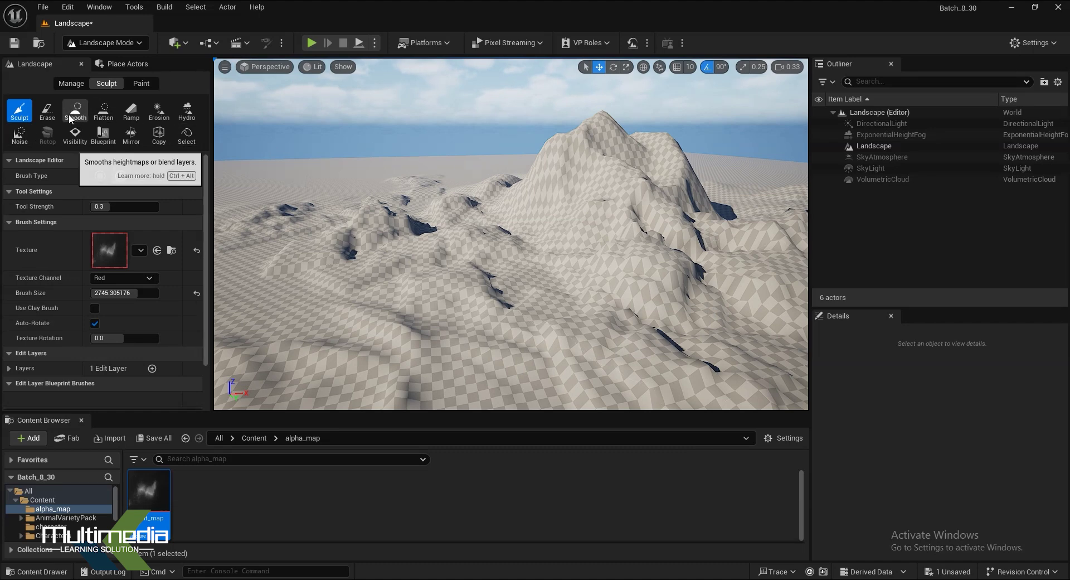
Erase the big mountain and central hills flat, leaving only a few small rocky peaks.
left_click(50, 115)
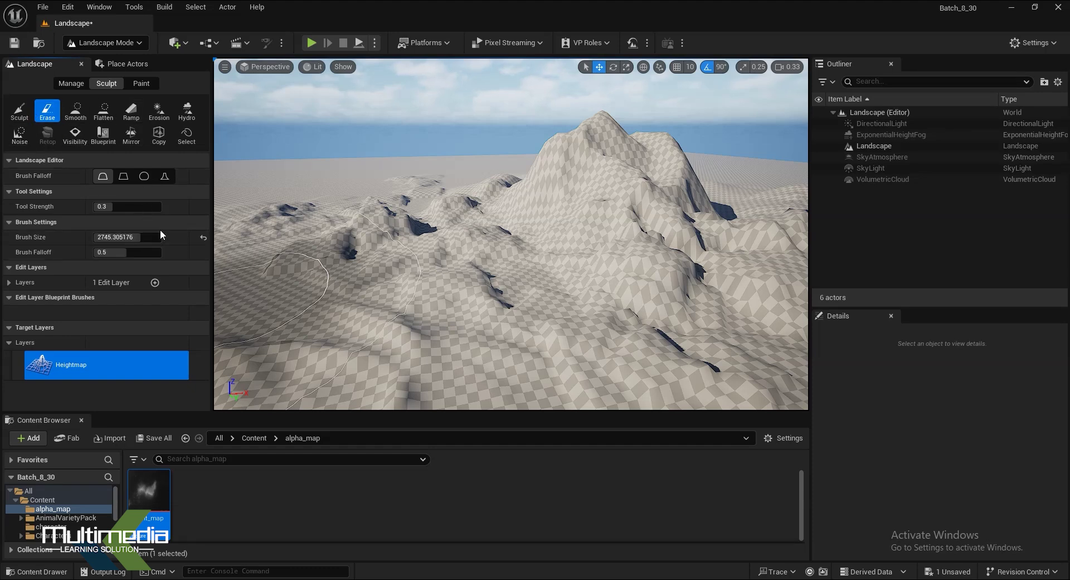
mouse_move(349, 254)
left_mouse_down()
mouse_move(564, 261)
mouse_move(479, 293)
left_mouse_up()
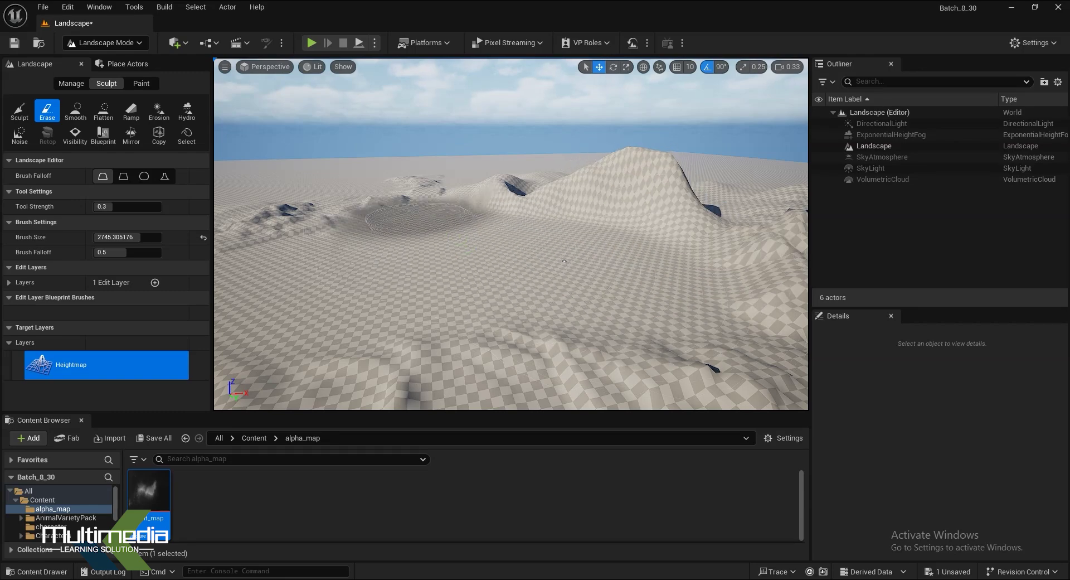
left_click_drag(565, 261, 436, 261)
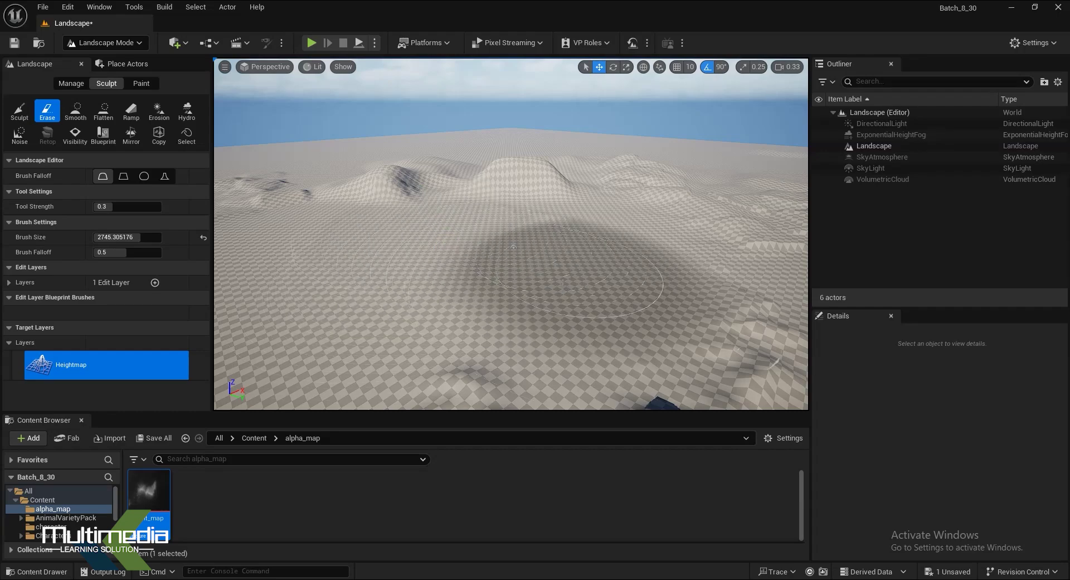
right_click_drag(648, 308, 637, 285)
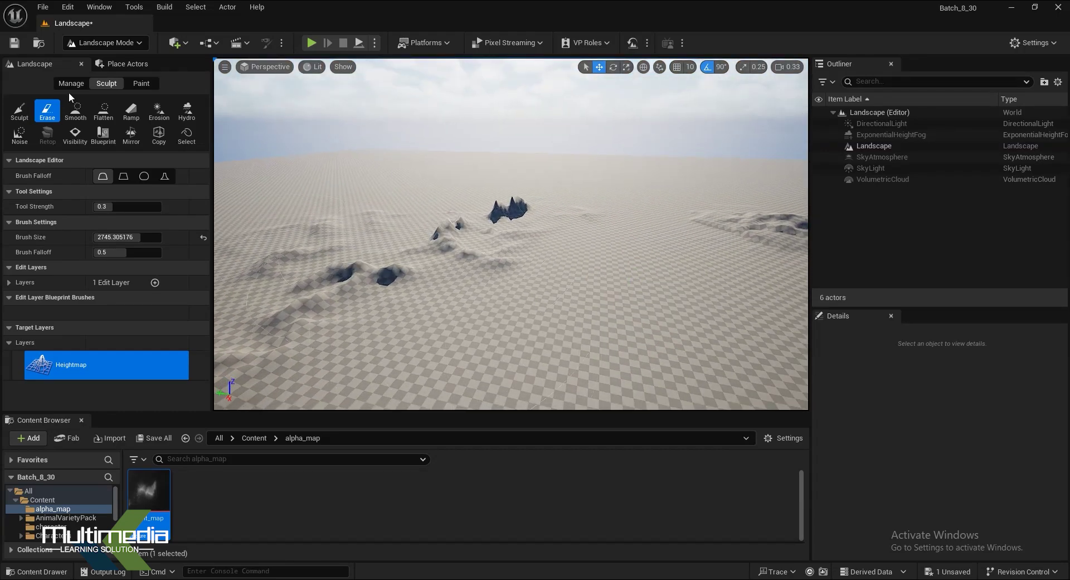
left_click(19, 121)
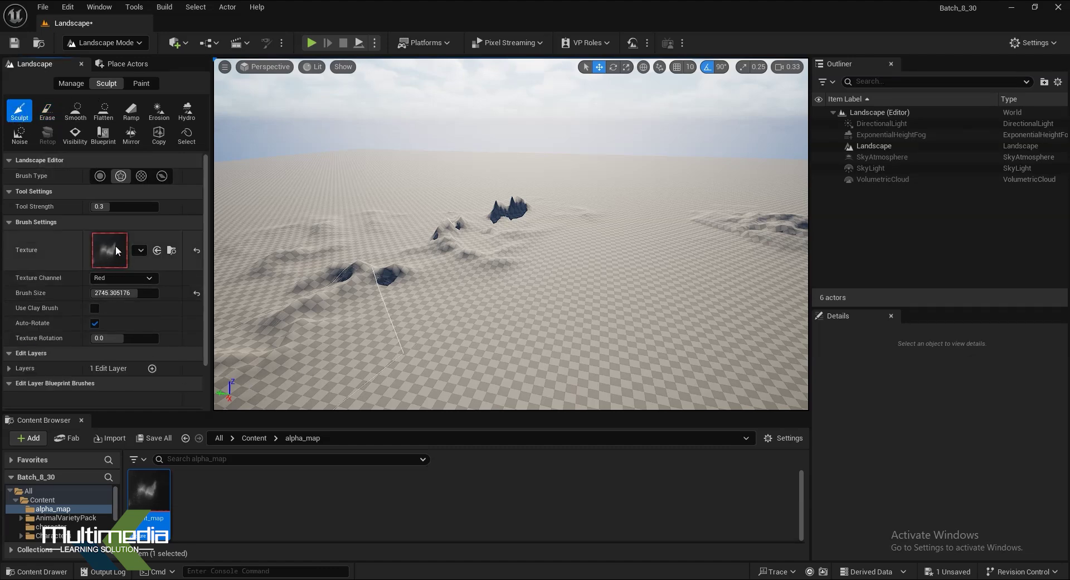
Set tool strength to 0.5 and sculpt bumps and a ridge across the plain with the height-map brush.
left_click_drag(203, 317, 206, 353)
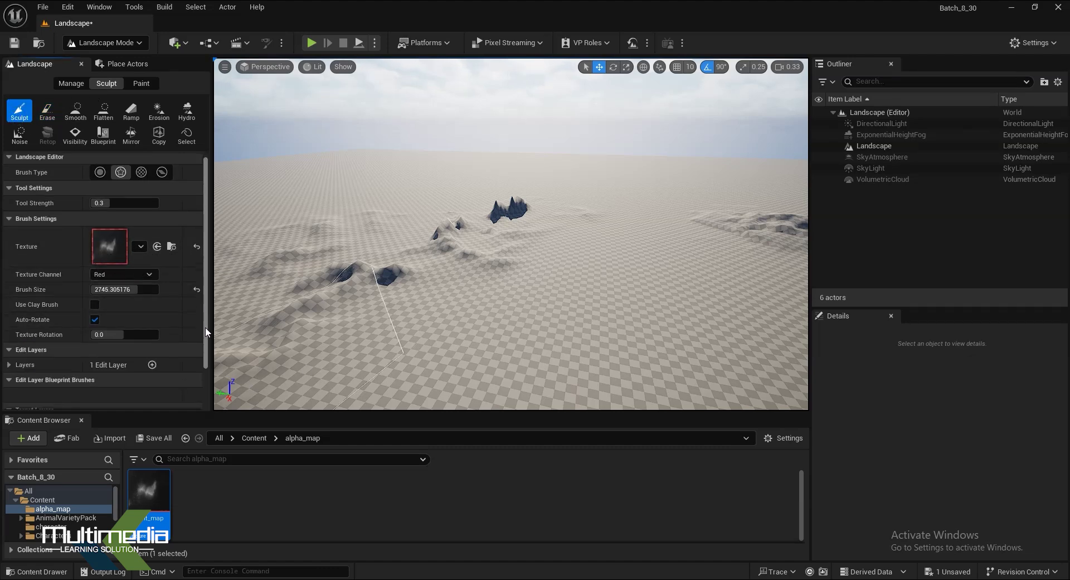
left_click_drag(205, 395, 206, 303)
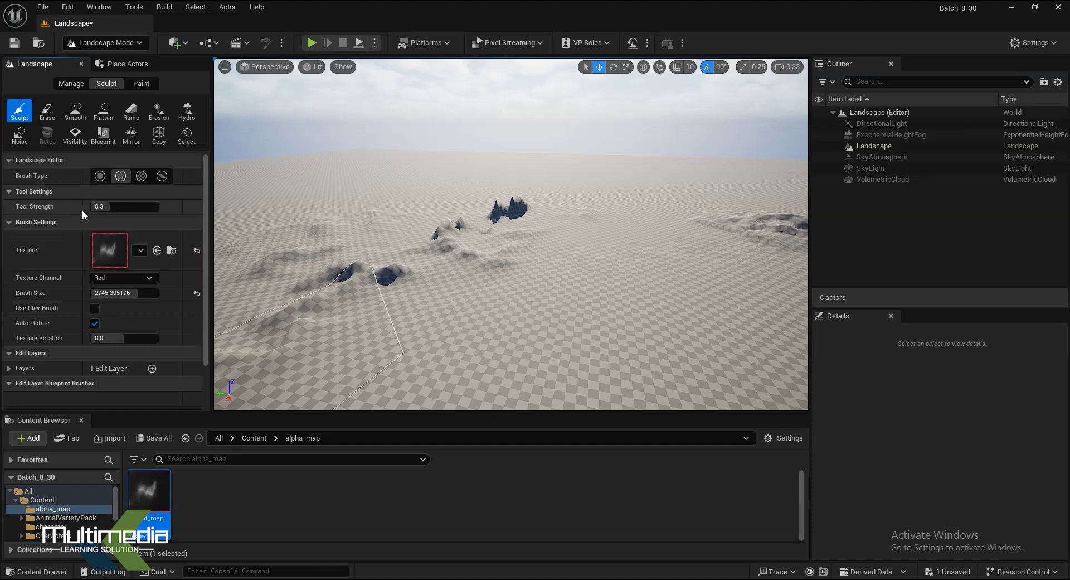
left_click(114, 205)
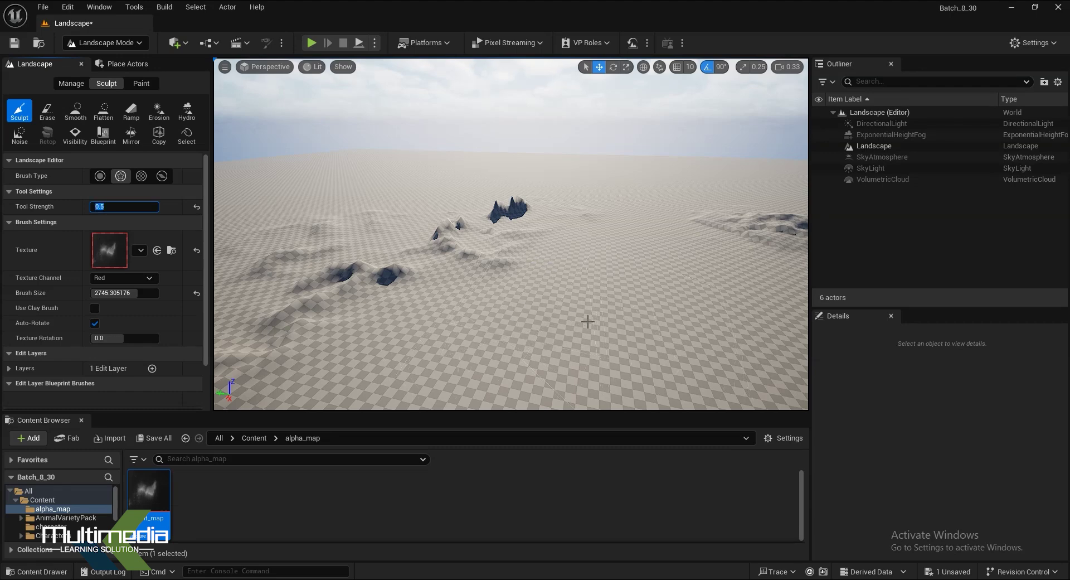
right_click_drag(572, 321, 591, 317)
mouse_move(549, 253)
left_mouse_down()
mouse_move(467, 240)
mouse_move(334, 317)
left_mouse_up()
right_click_drag(617, 255, 619, 250)
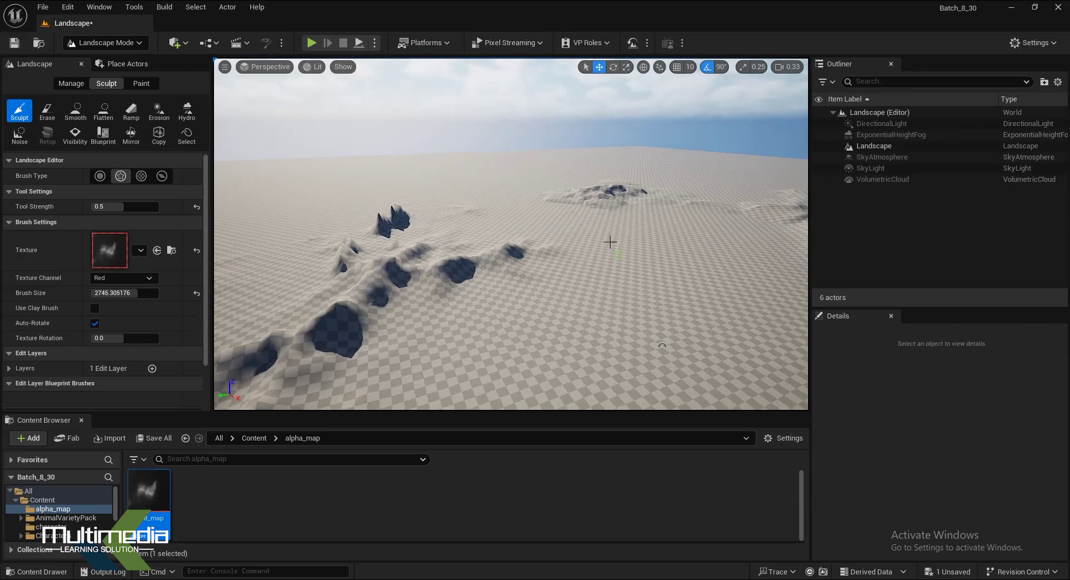
left_click_drag(411, 248, 580, 251)
right_click_drag(579, 251, 529, 247)
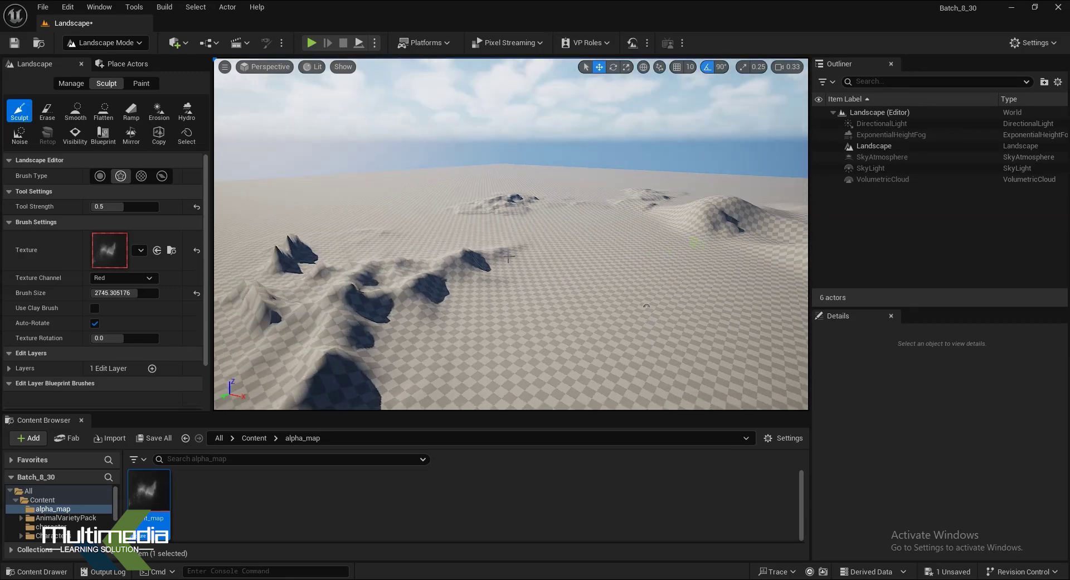
left_click_drag(493, 237, 262, 312)
right_click_drag(557, 246, 603, 233)
mouse_move(550, 245)
left_mouse_down()
mouse_move(423, 272)
mouse_move(454, 245)
left_mouse_up()
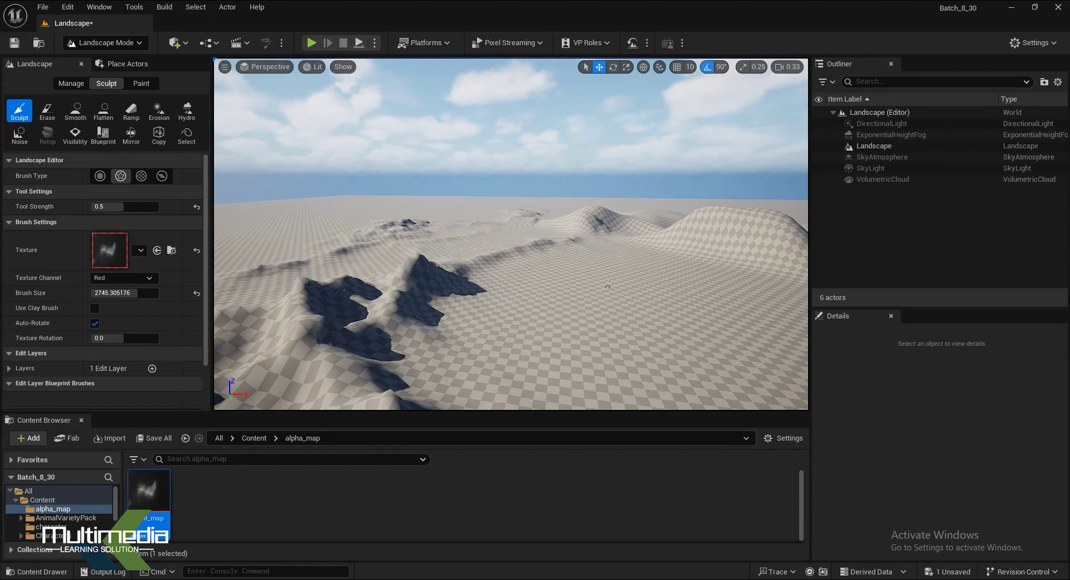
Orbit the camera around the new ridge to inspect it from the side and toward the far hills.
right_click_drag(342, 237, 560, 252)
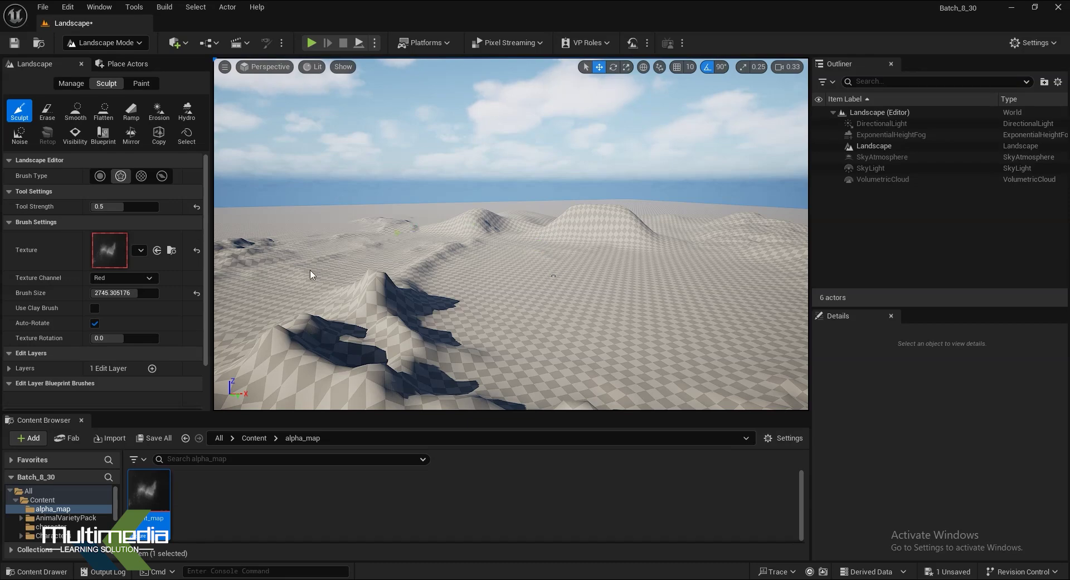
mouse_move(239, 283)
right_mouse_down()
mouse_move(392, 239)
mouse_move(528, 224)
right_mouse_up()
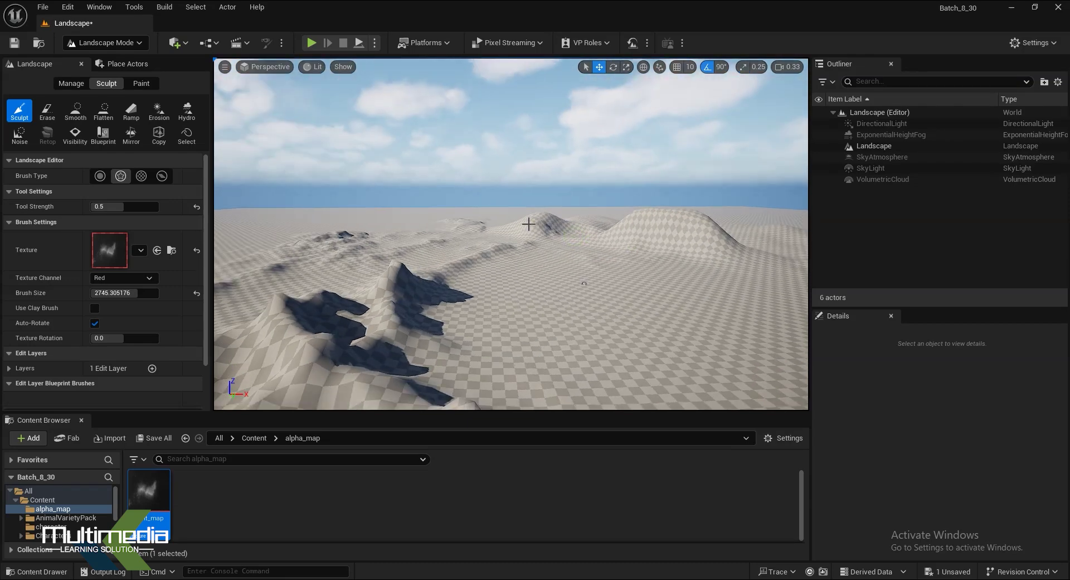
right_click_drag(584, 283, 566, 226)
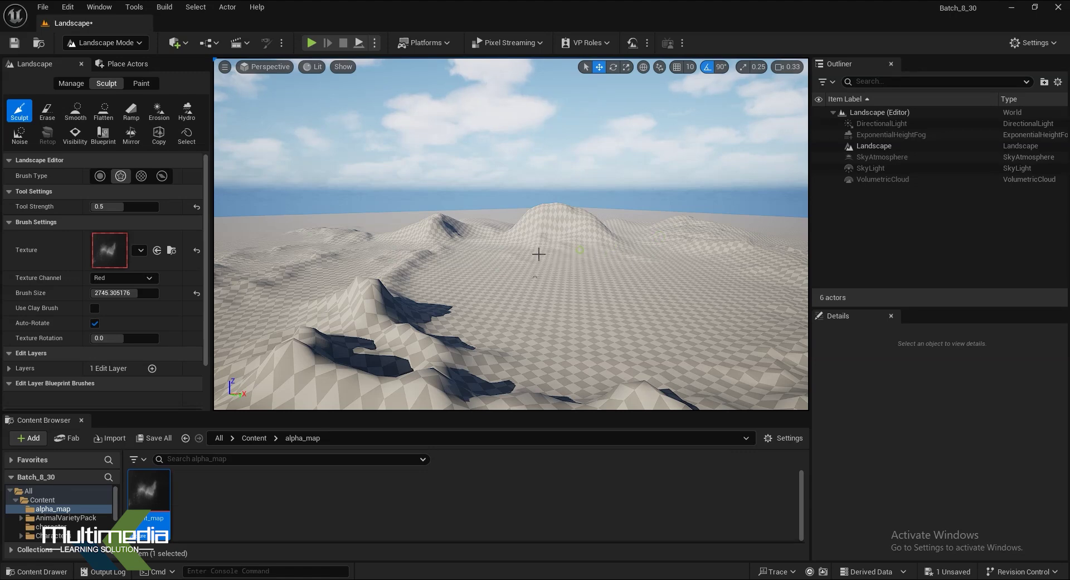
right_click_drag(454, 244, 655, 296)
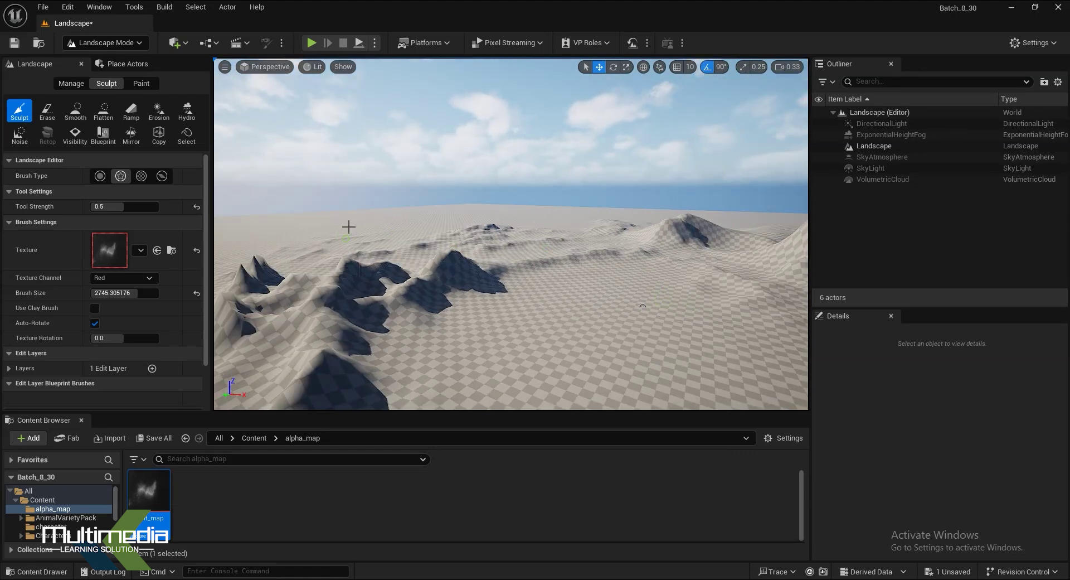
middle_click_drag(750, 311, 513, 340)
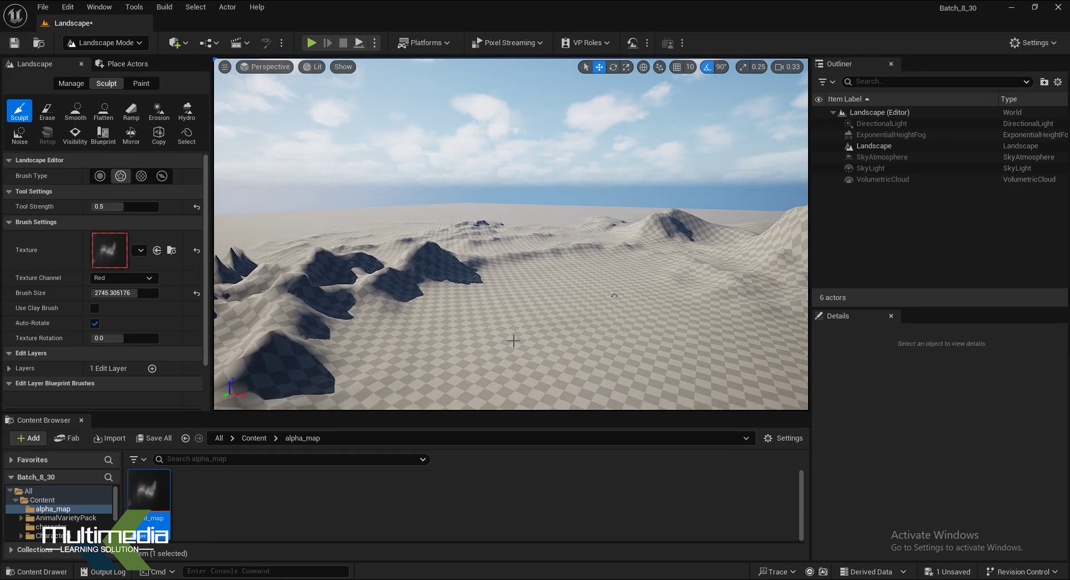
middle_click_drag(622, 341, 521, 237)
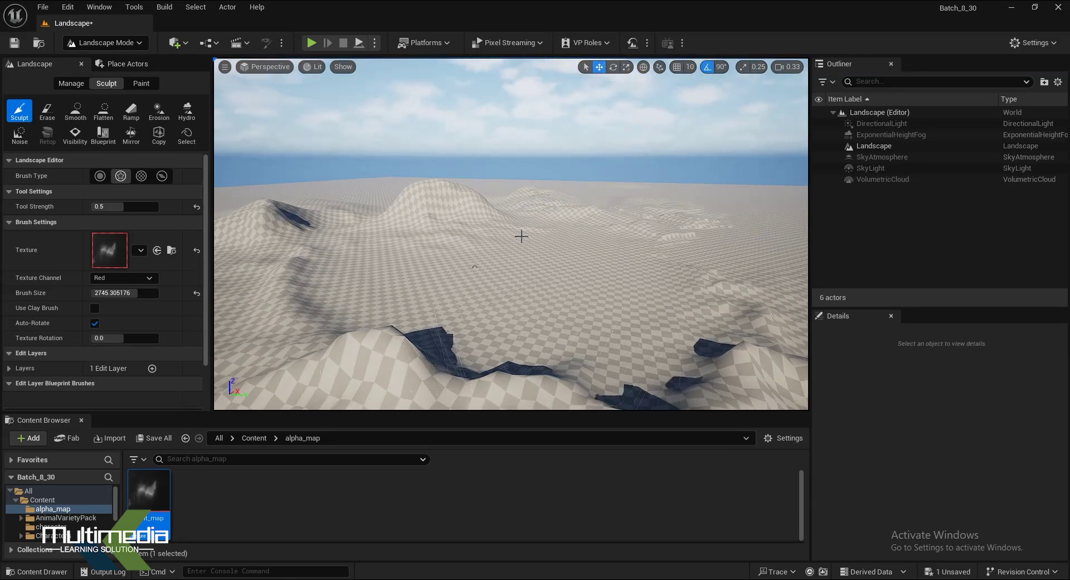
middle_click_drag(583, 315, 600, 224)
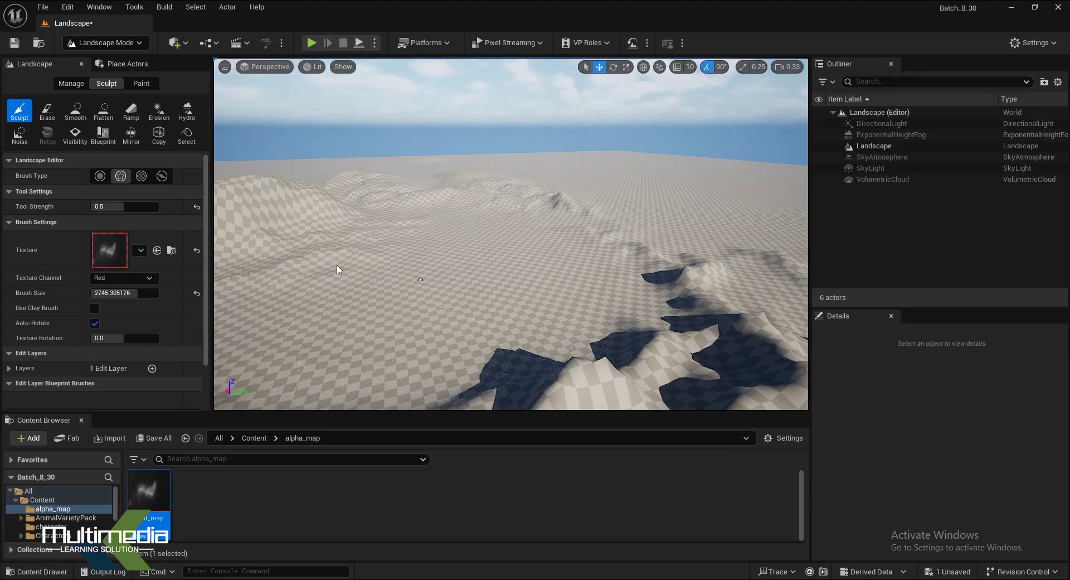
middle_click_drag(690, 254, 679, 196)
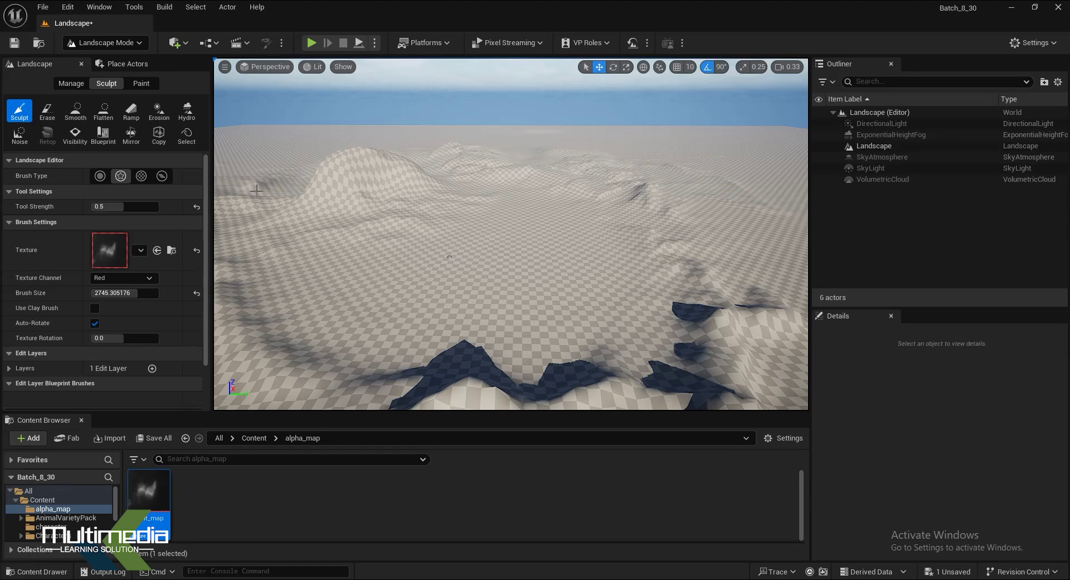
middle_click_drag(539, 272, 433, 237)
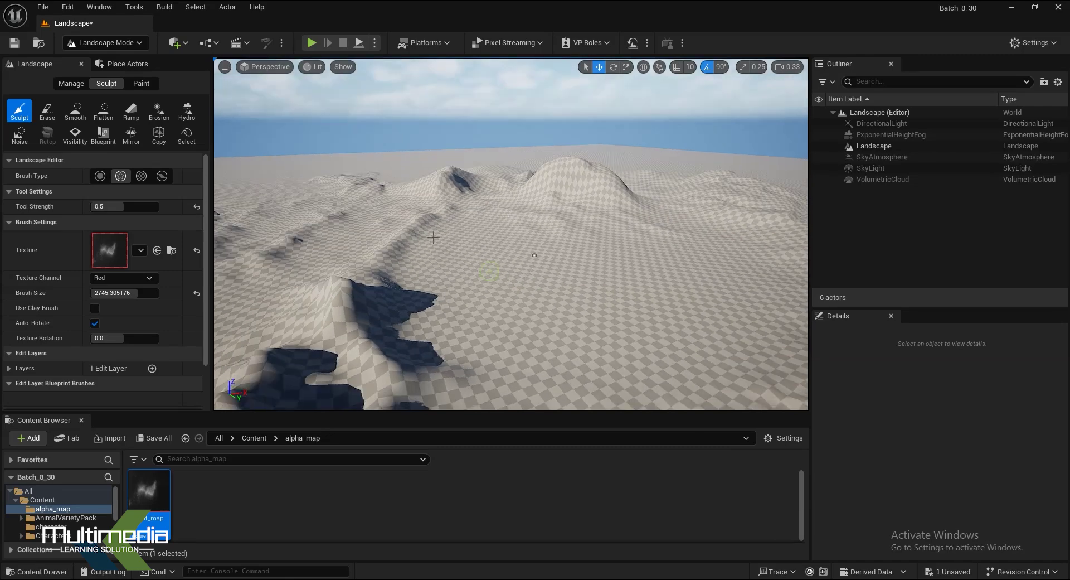
Stamp one more peak onto the plain, then view the mountains side-on from low angles.
left_click_drag(340, 252, 317, 218)
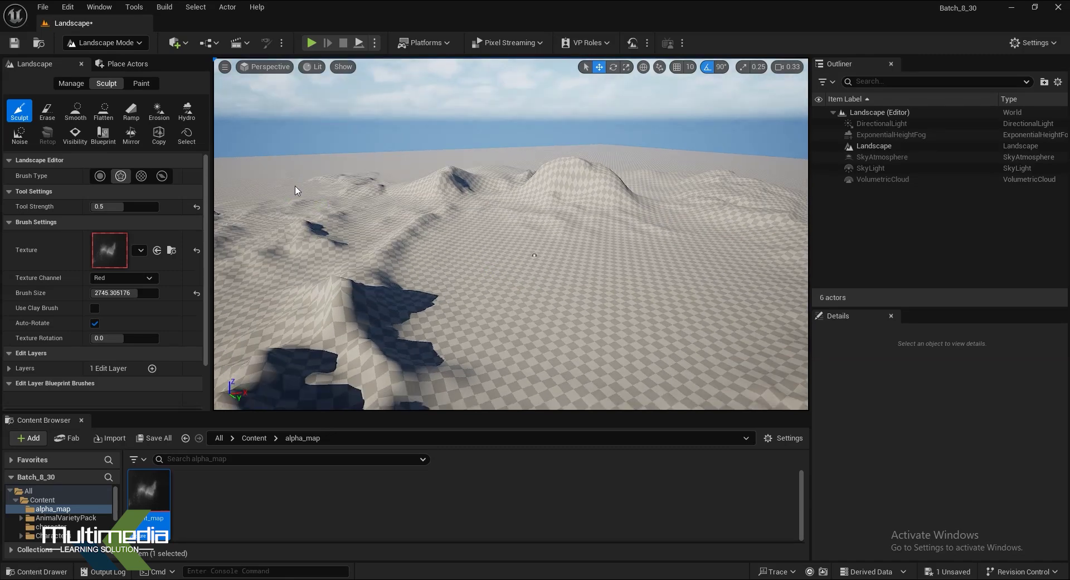
middle_click_drag(370, 228, 372, 275)
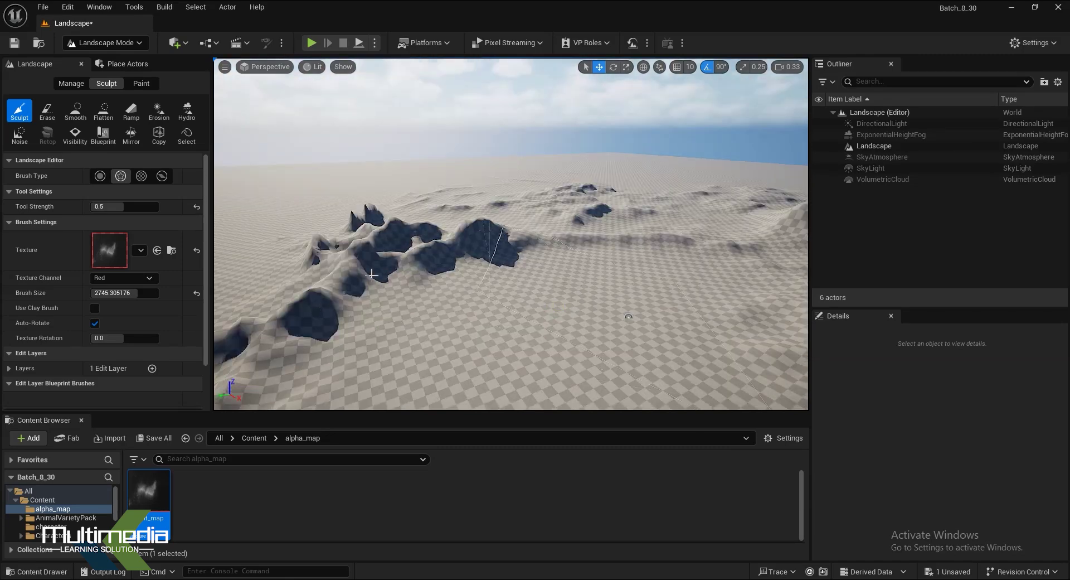
middle_click_drag(252, 276, 494, 270)
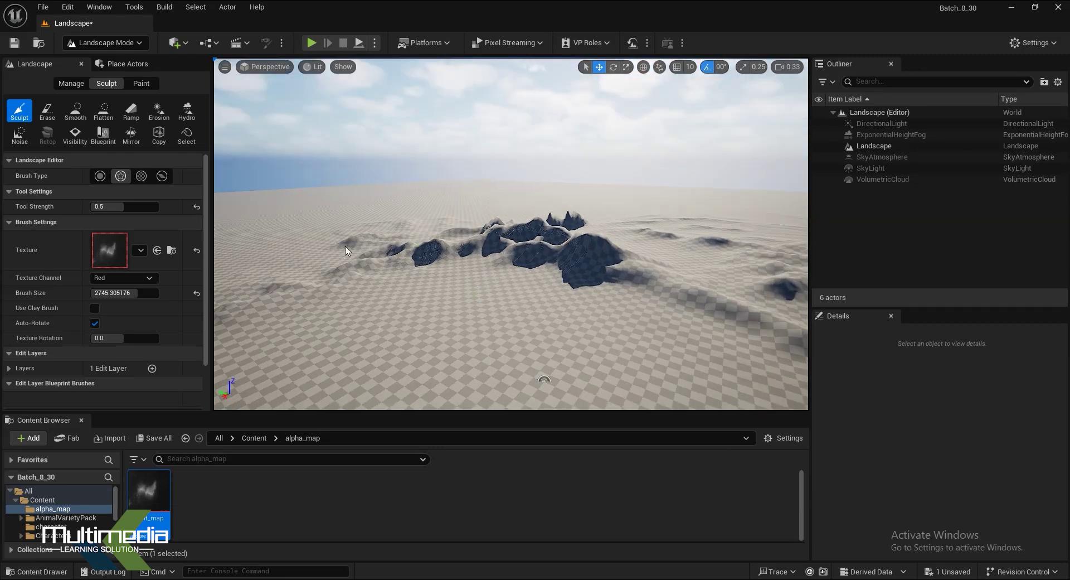
middle_click_drag(280, 268, 595, 310)
middle_click_drag(564, 358, 425, 367)
right_click_drag(425, 366, 436, 353)
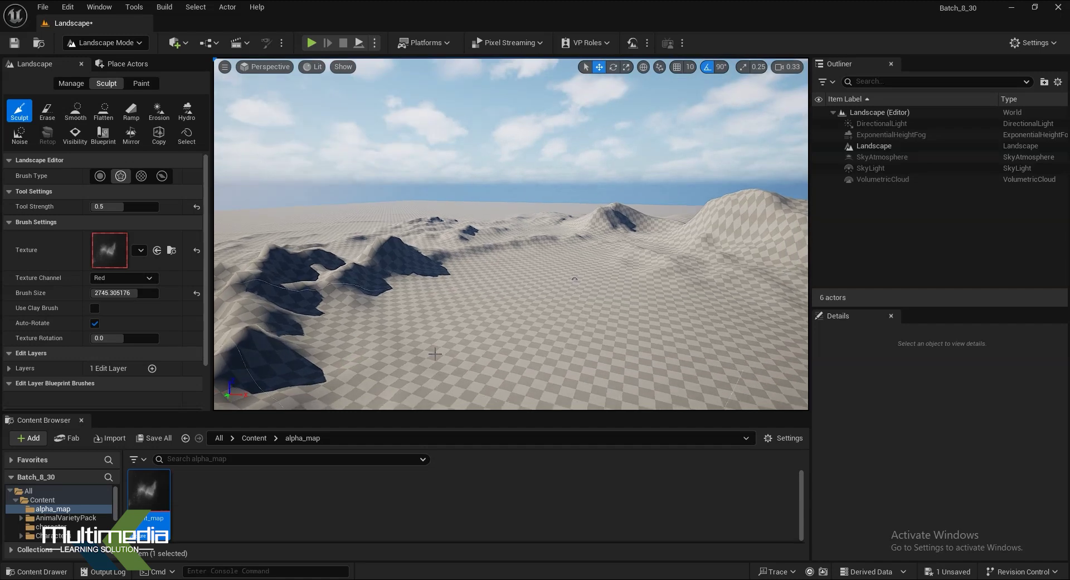
right_click_drag(516, 328, 479, 330)
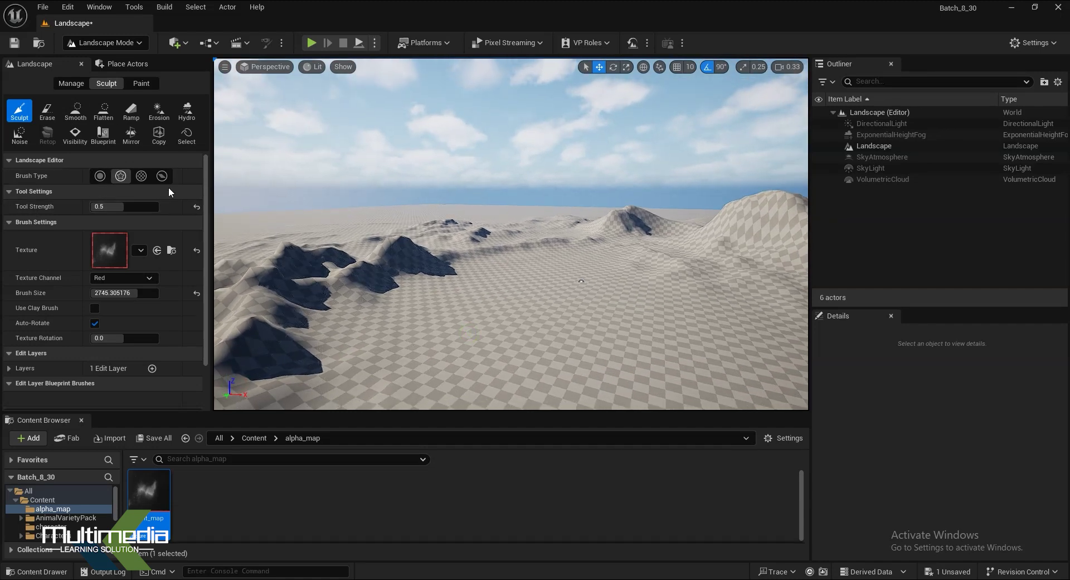
left_click(142, 180)
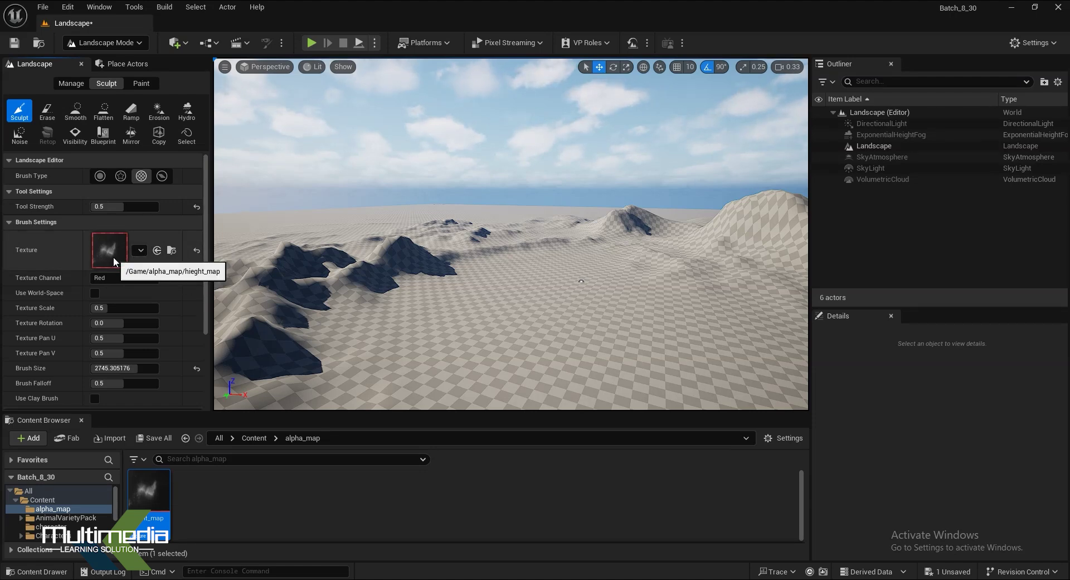
Choose AICON-Green as the pattern brush texture and stamp a first set of peaks.
left_click(142, 252)
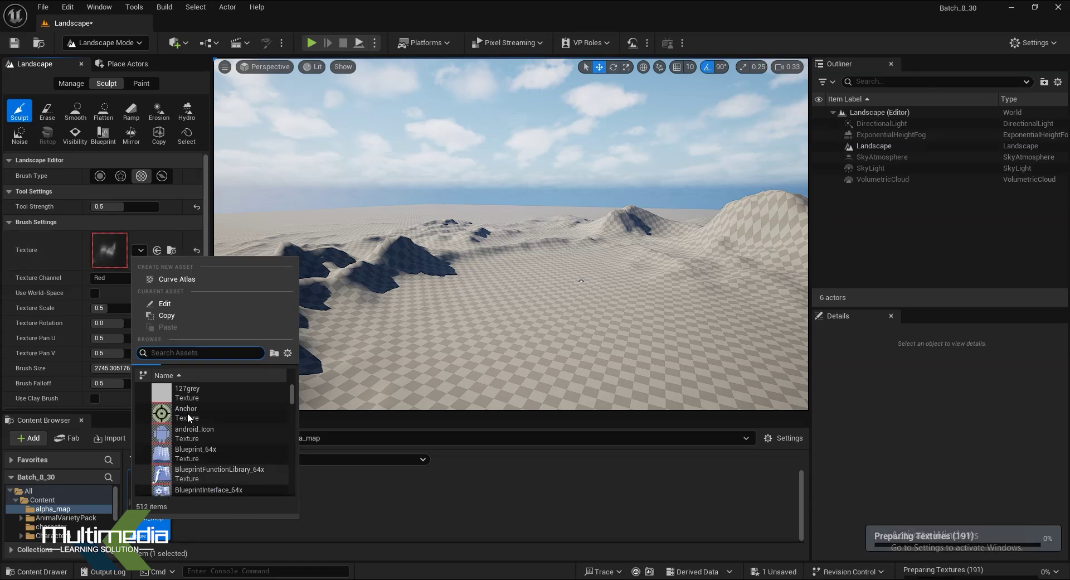
mouse_move(187, 412)
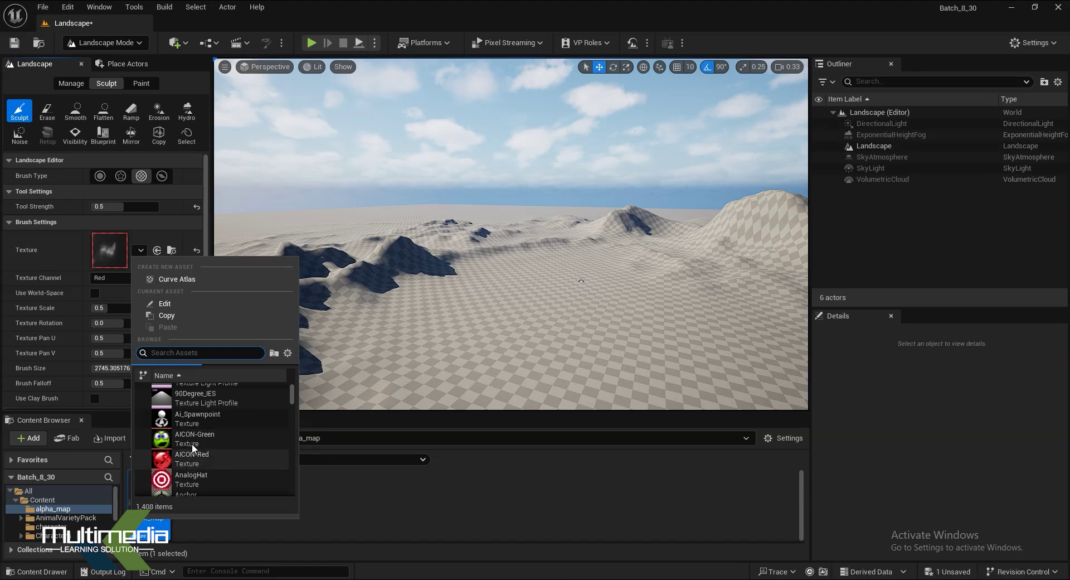
left_click(197, 436)
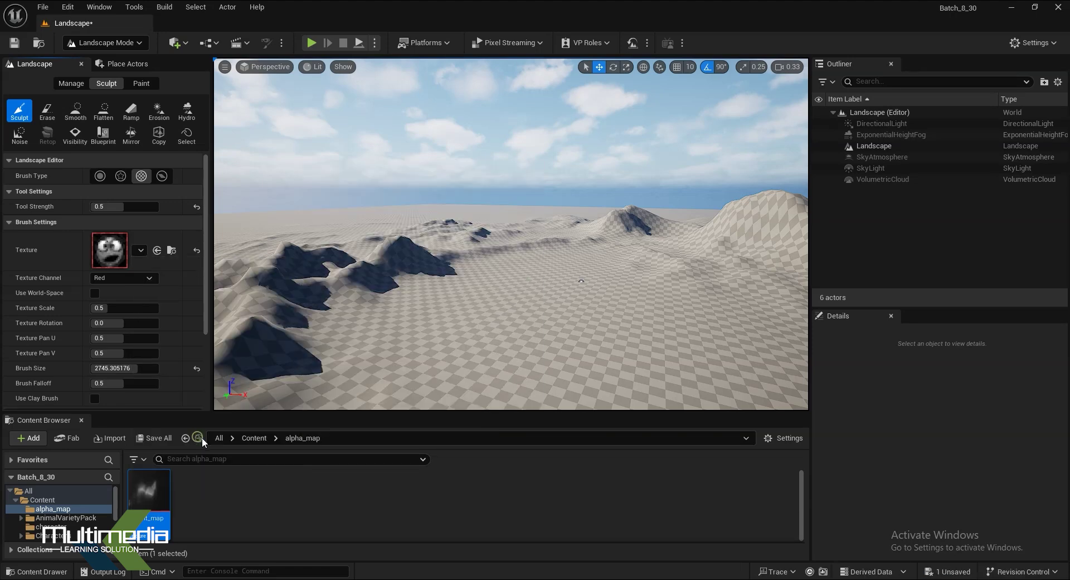
scroll(568, 280, "up", 2)
scroll(569, 280, "up", 2)
scroll(572, 279, "up", 1)
left_click(575, 275)
Stamp sharp peaks across the left and centre terrain and add ridges to the right hill.
mouse_move(576, 275)
right_mouse_down()
mouse_move(588, 217)
mouse_move(569, 201)
right_mouse_up()
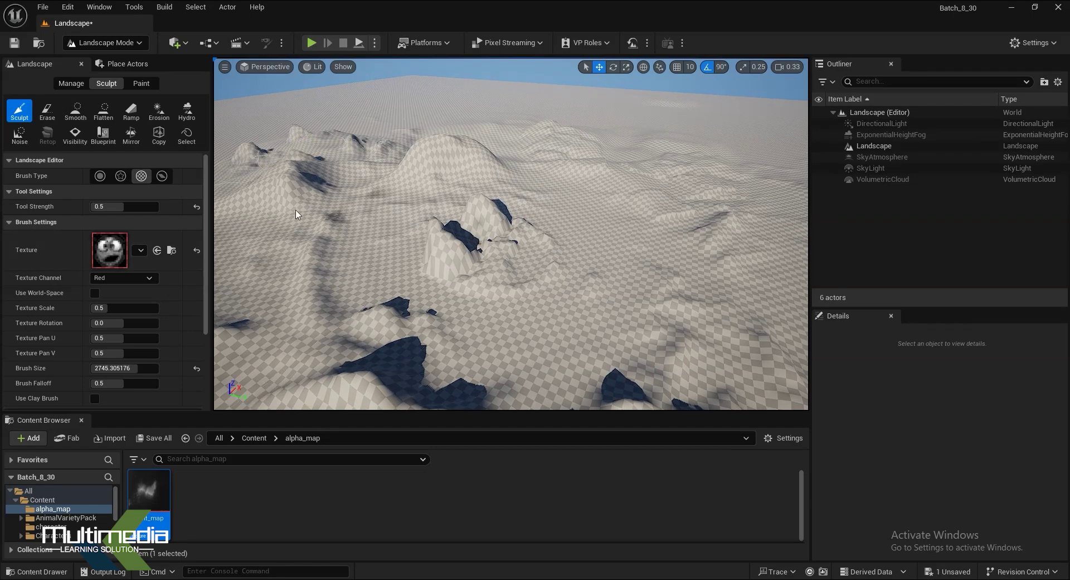
left_click_drag(302, 147, 256, 251)
right_click_drag(457, 295, 458, 273)
left_click_drag(329, 228, 423, 195)
right_click_drag(502, 234, 502, 218)
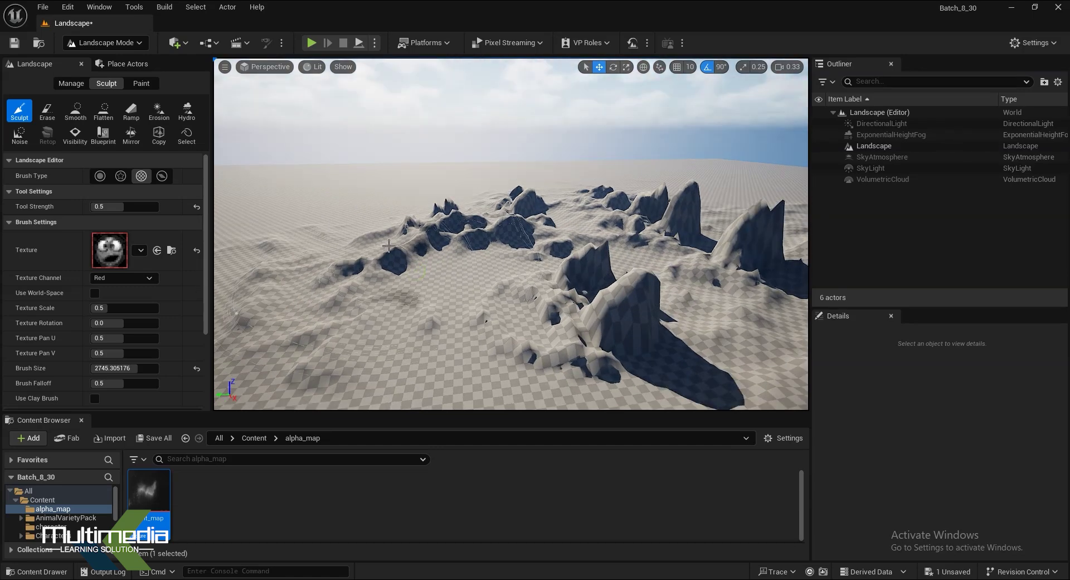
left_click_drag(312, 262, 390, 290)
left_click_drag(802, 279, 748, 228)
Orbit around the landscape to review the new conical peaks from several angles.
right_click_drag(694, 200, 603, 262)
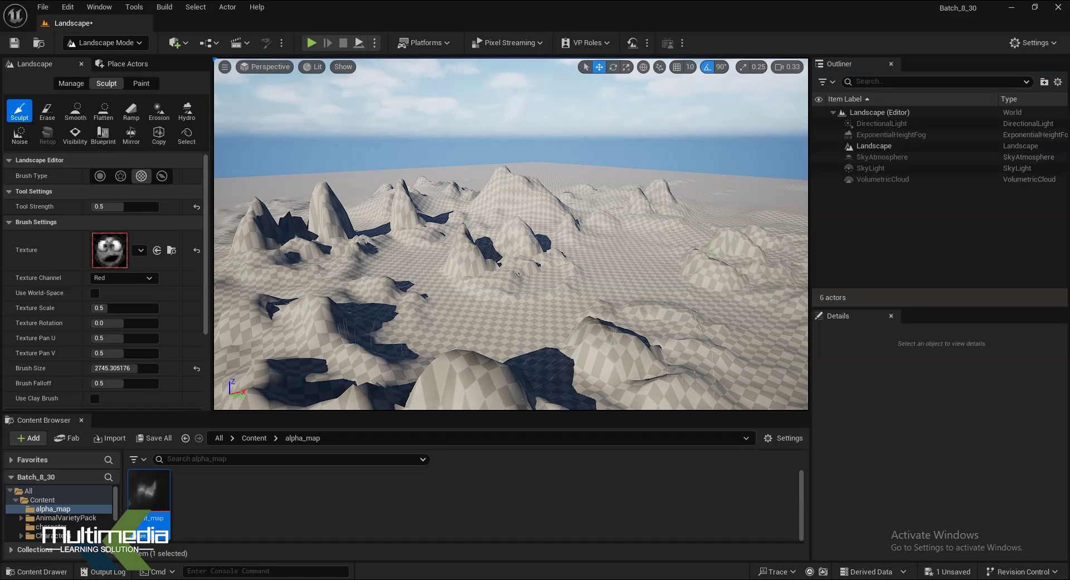
right_click_drag(521, 335, 664, 209)
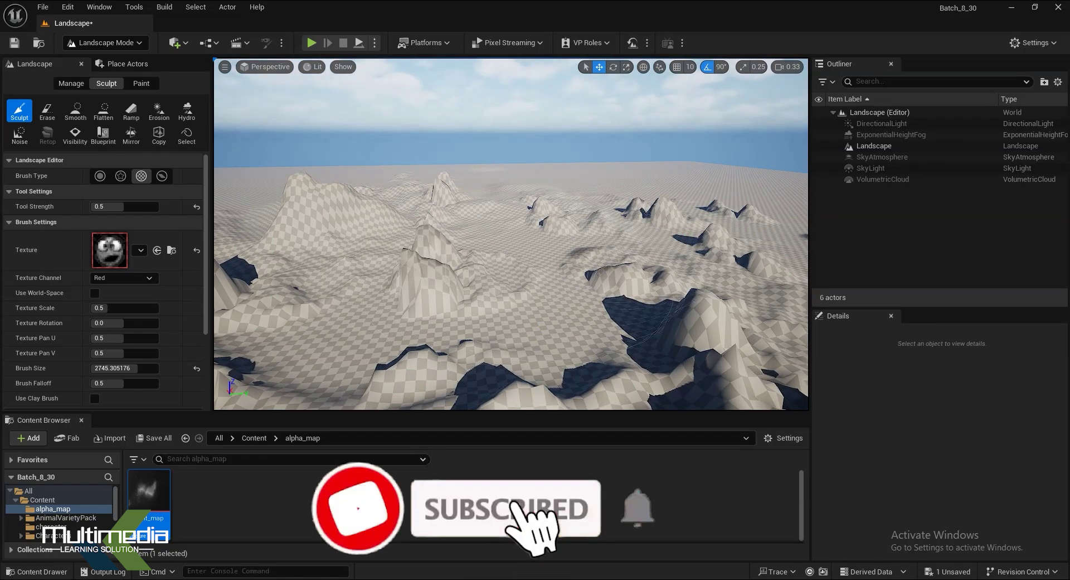
right_click_drag(439, 206, 423, 234)
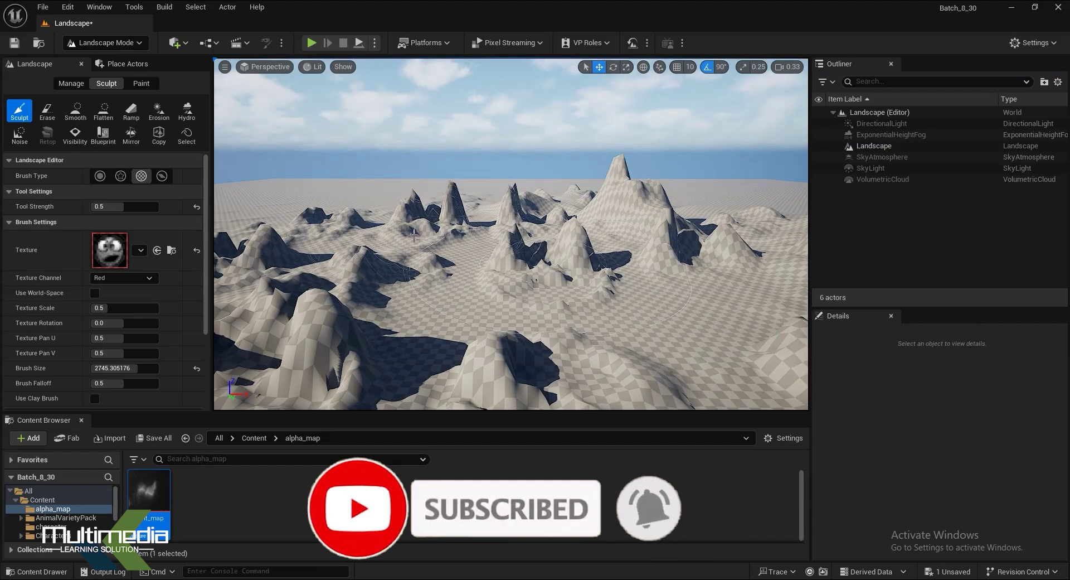
right_click_drag(290, 211, 514, 256)
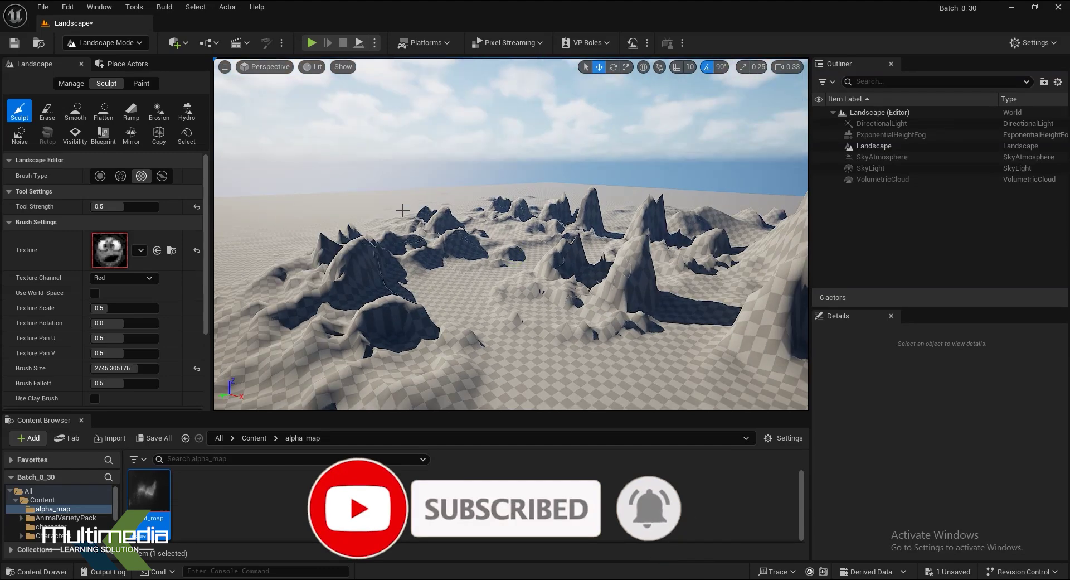
mouse_move(341, 221)
right_mouse_down()
mouse_move(308, 249)
mouse_move(301, 239)
mouse_move(318, 201)
right_mouse_up()
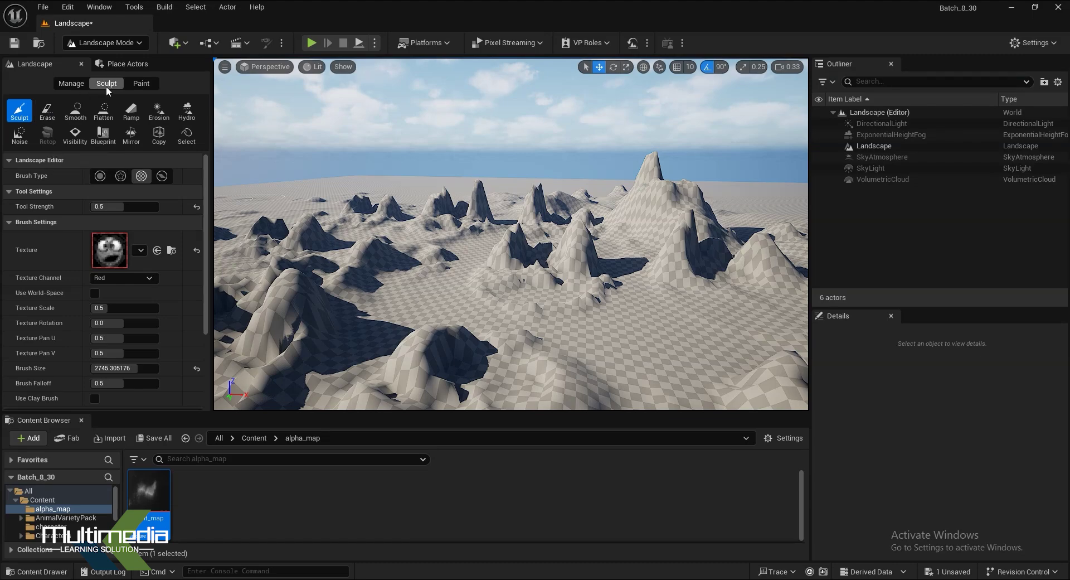
Select the Smooth tool at strength 0.5 and soften sharp peaks while moving over the landscape.
left_click(78, 112)
mouse_move(507, 300)
right_mouse_down()
mouse_move(559, 301)
mouse_move(610, 211)
mouse_move(602, 335)
right_mouse_up()
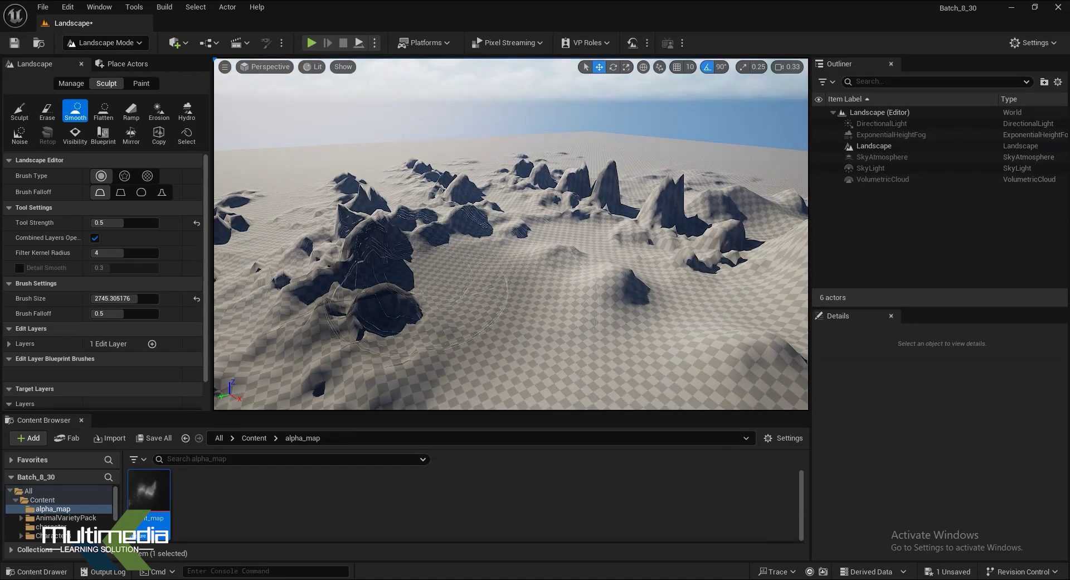
right_click_drag(578, 287, 579, 245)
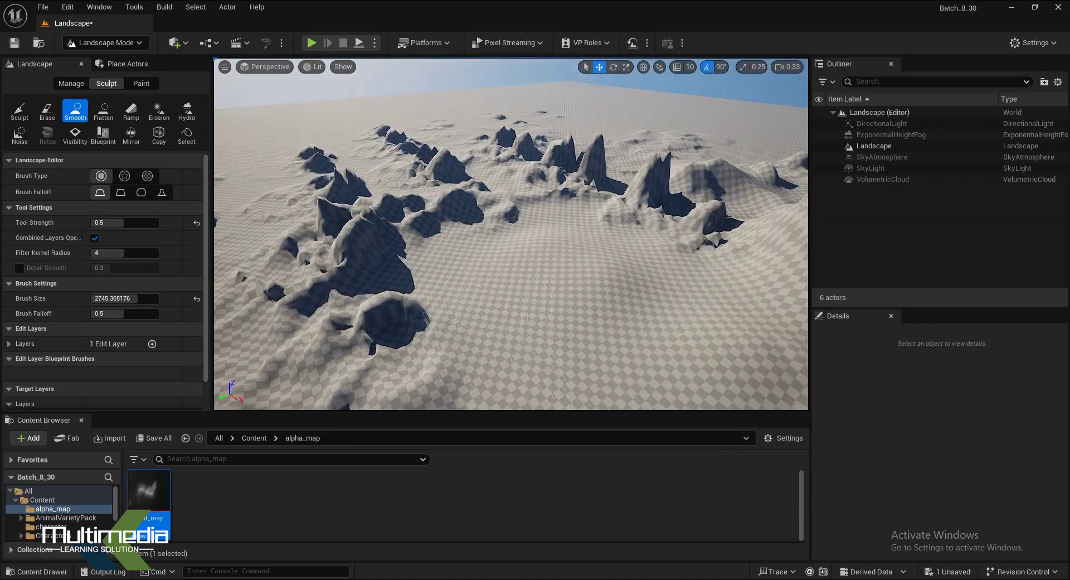
right_click_drag(578, 283, 578, 283)
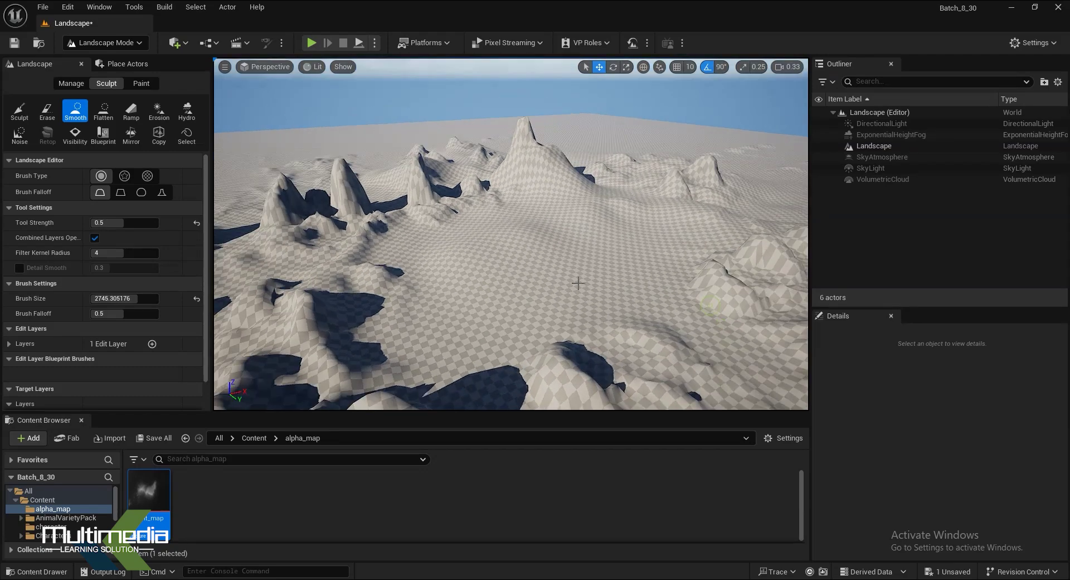
Flatten the tallest sharp peak with the Flatten tool into a broad flat-topped mesa.
left_click(103, 111)
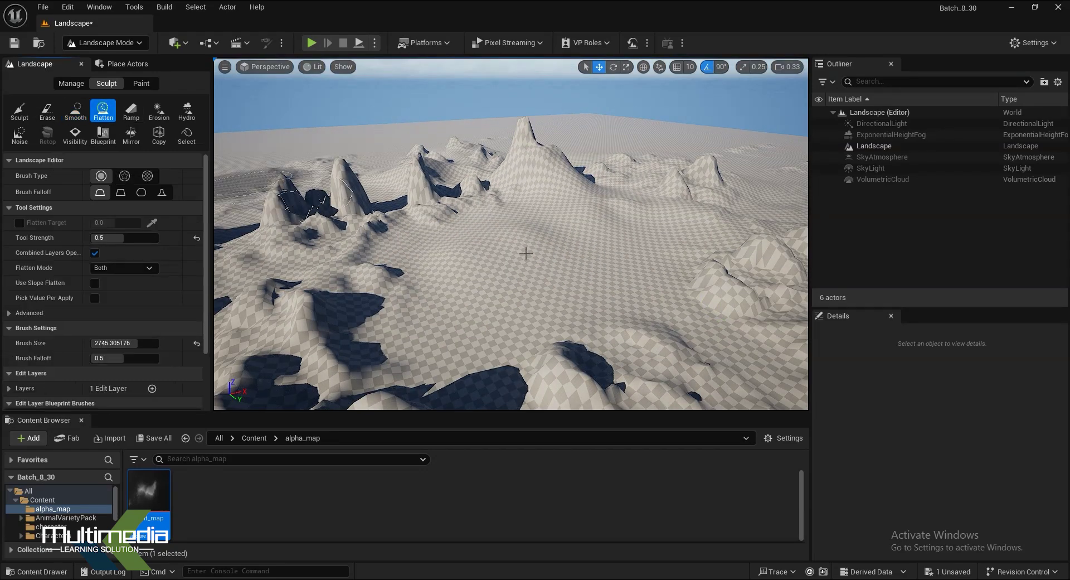
mouse_move(510, 310)
right_mouse_down()
mouse_move(398, 336)
mouse_move(693, 148)
right_mouse_up()
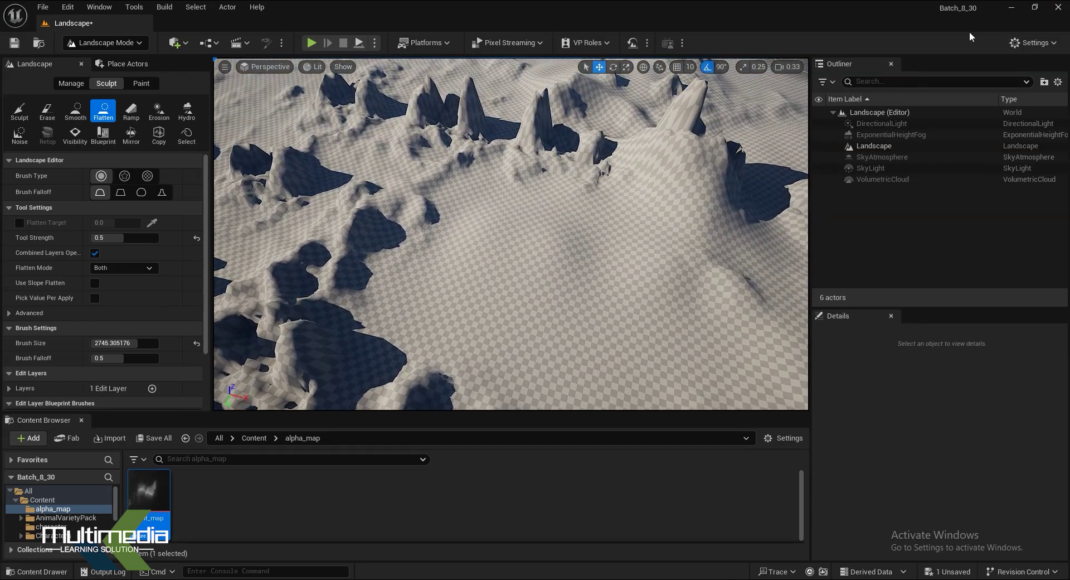
left_click_drag(692, 148, 693, 150)
right_click_drag(692, 150, 606, 137)
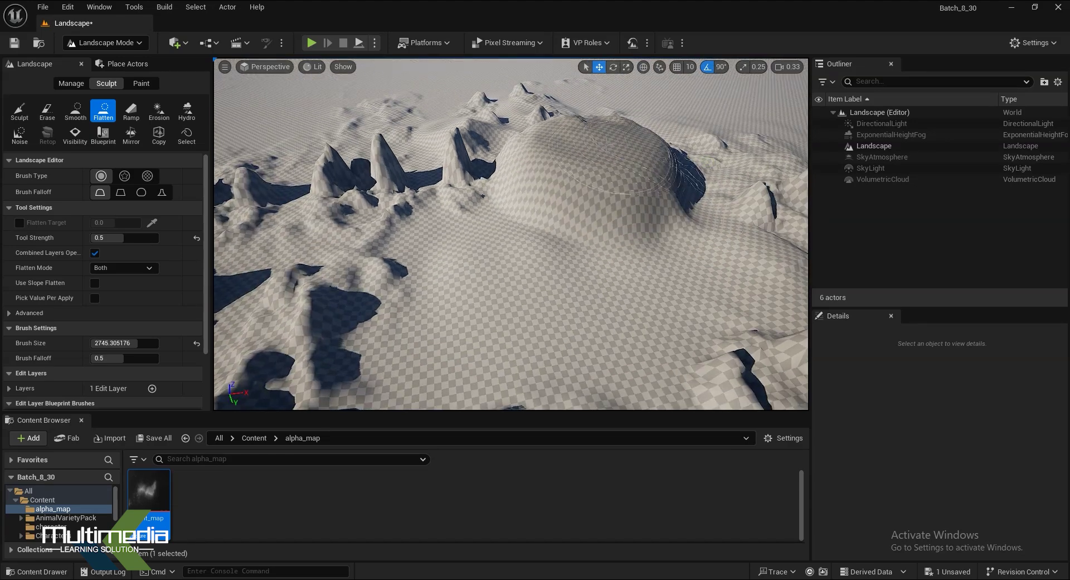
left_click_drag(606, 137, 525, 256)
mouse_move(526, 256)
right_mouse_down()
mouse_move(412, 240)
mouse_move(334, 245)
mouse_move(518, 260)
right_mouse_up()
left_click_drag(519, 259, 522, 262)
right_click_drag(523, 262, 386, 216)
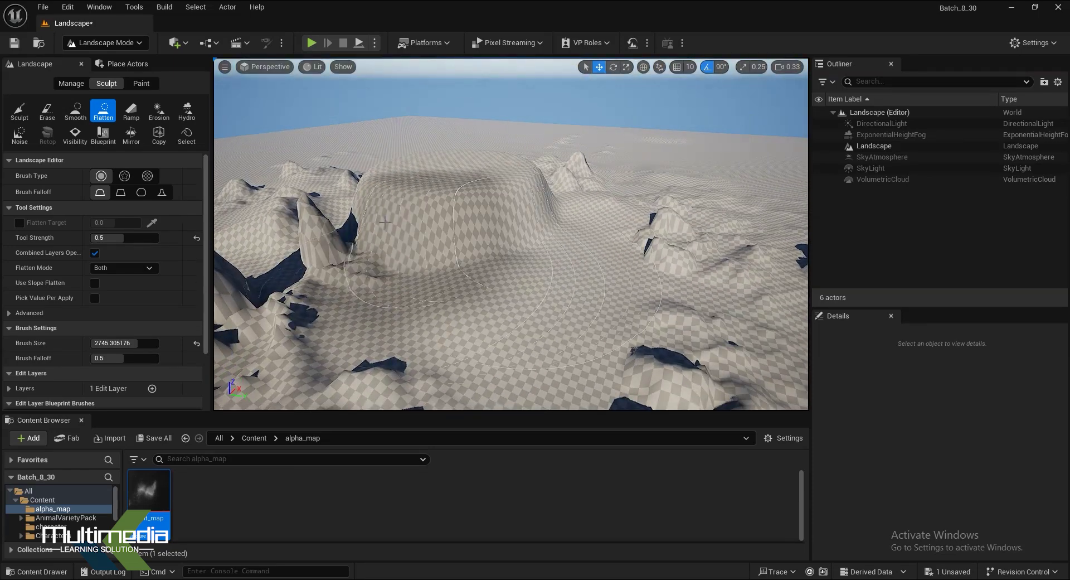
left_click(131, 115)
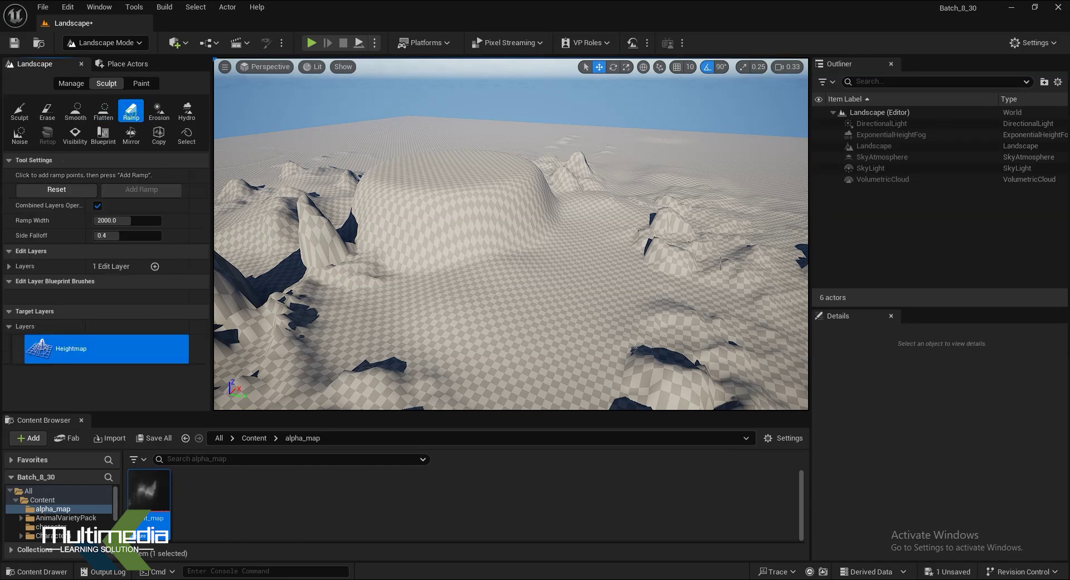
Turn the view along the ramp path and lower the near ramp point onto the terrain.
right_click_drag(587, 290, 505, 237)
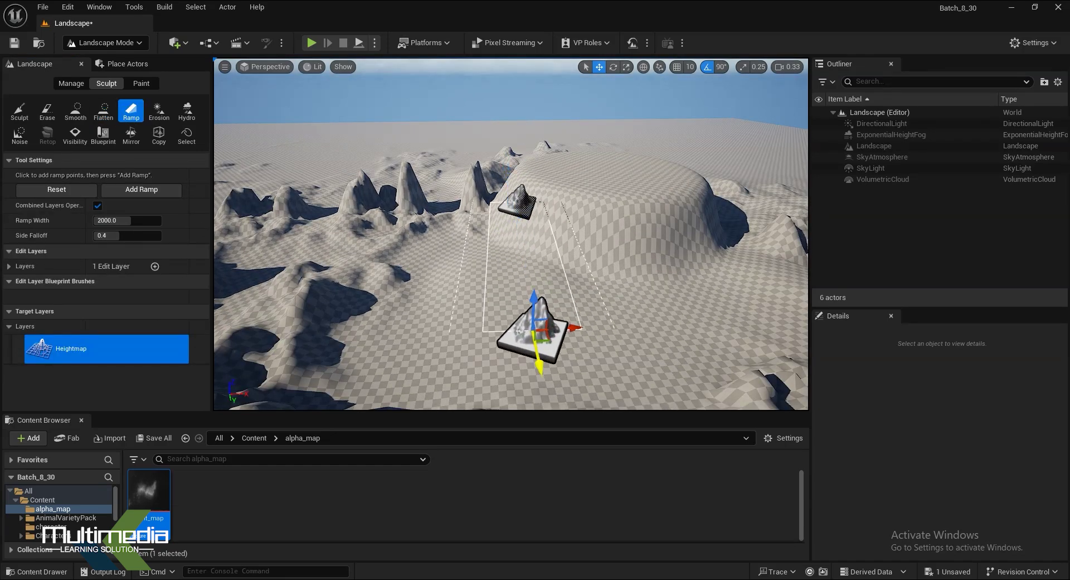
right_click_drag(558, 290, 571, 301)
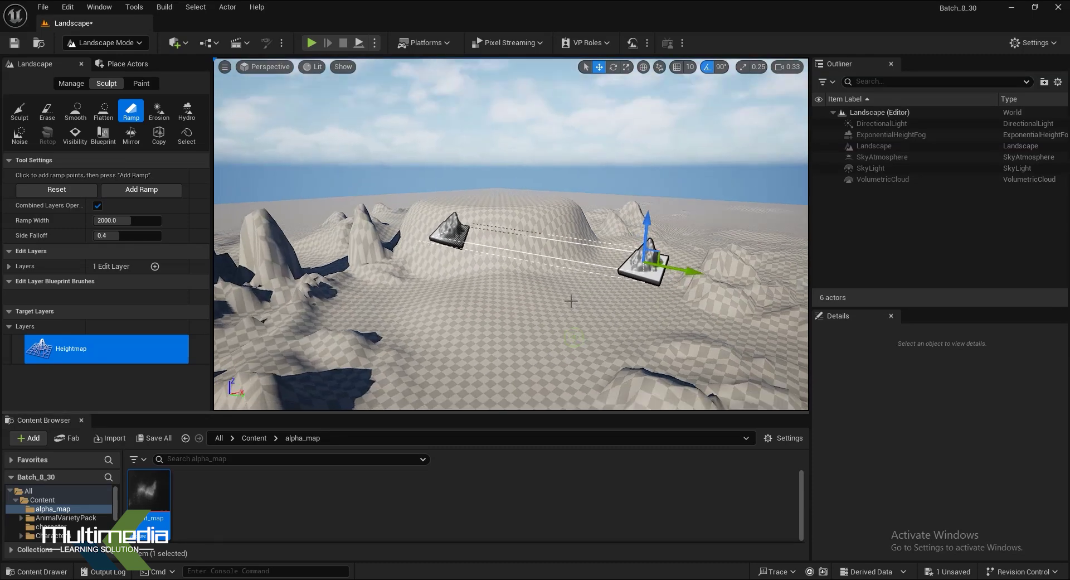
right_click_drag(652, 227, 386, 316)
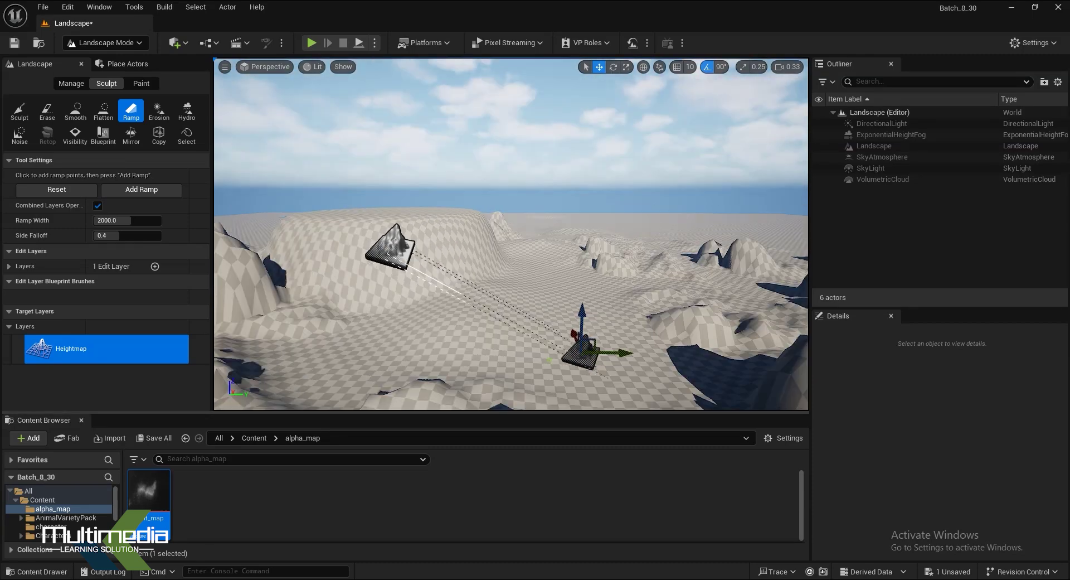
mouse_move(512, 294)
right_mouse_down()
mouse_move(508, 304)
mouse_move(470, 285)
right_mouse_up()
left_click_drag(418, 202, 419, 262)
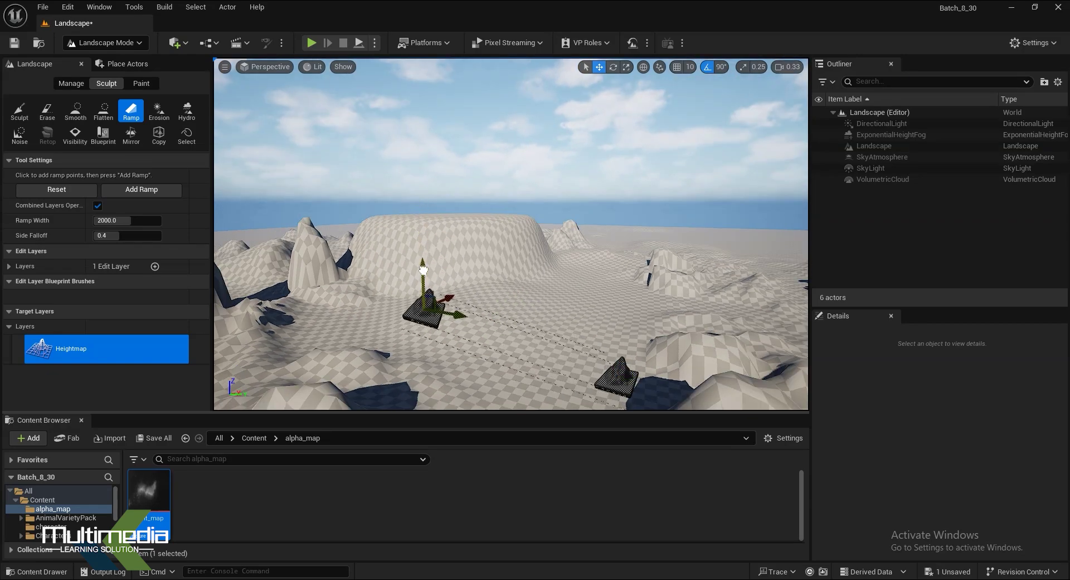
mouse_move(419, 262)
right_mouse_down()
mouse_move(421, 301)
mouse_move(424, 262)
right_mouse_up()
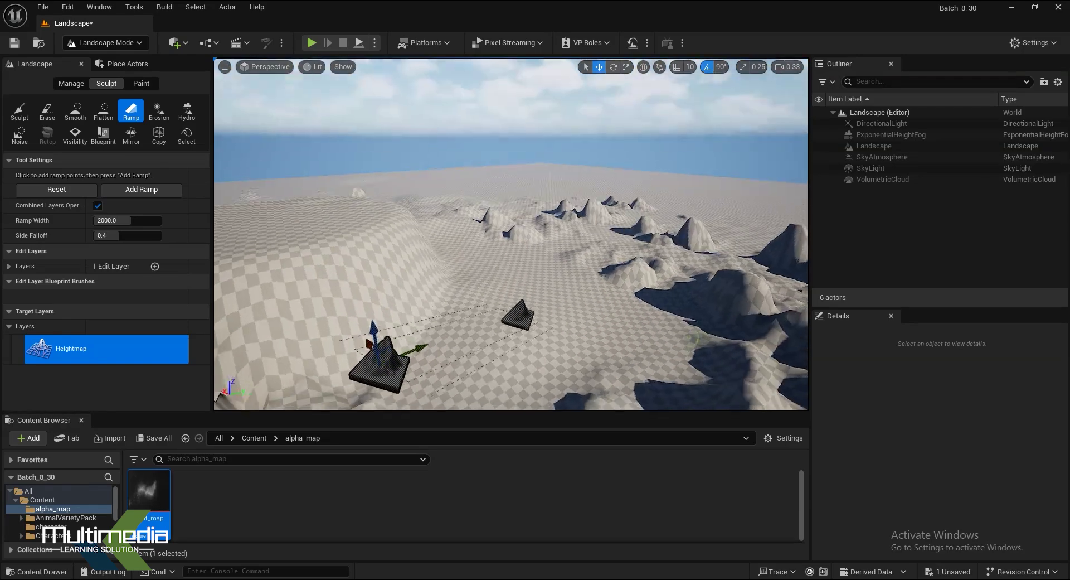
Raise the far ramp point and slide it across onto the hill from the opposite side.
left_click_drag(530, 319, 529, 294)
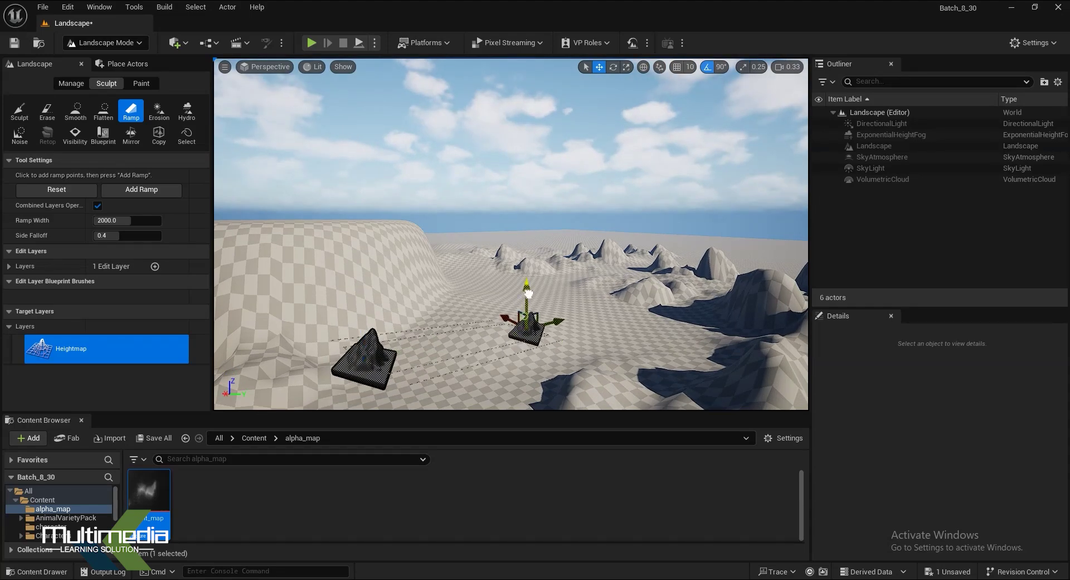
right_click_drag(525, 312, 697, 315)
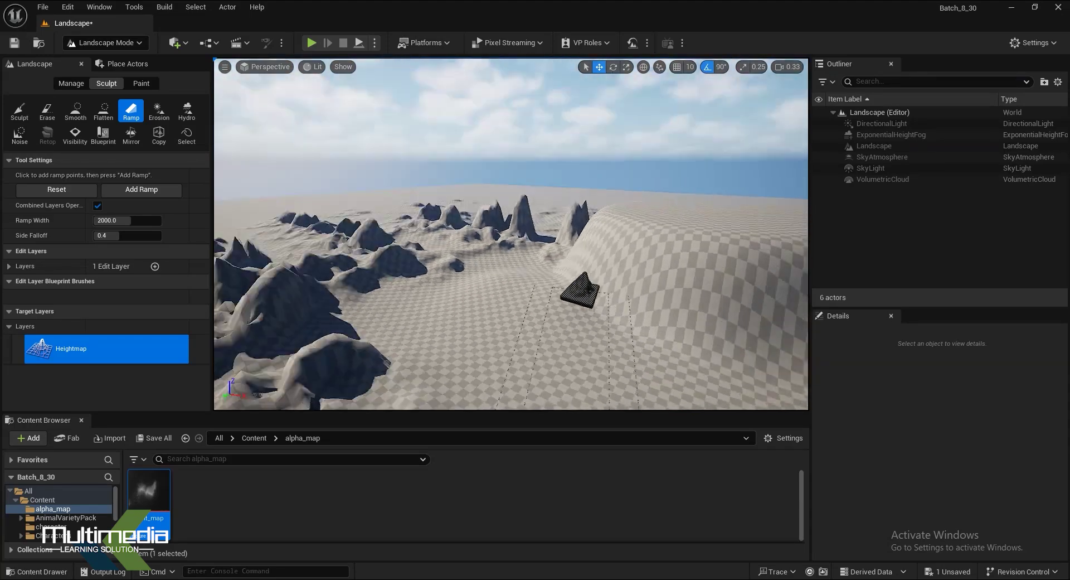
right_click_drag(520, 305, 557, 305)
right_click_drag(463, 294, 461, 281)
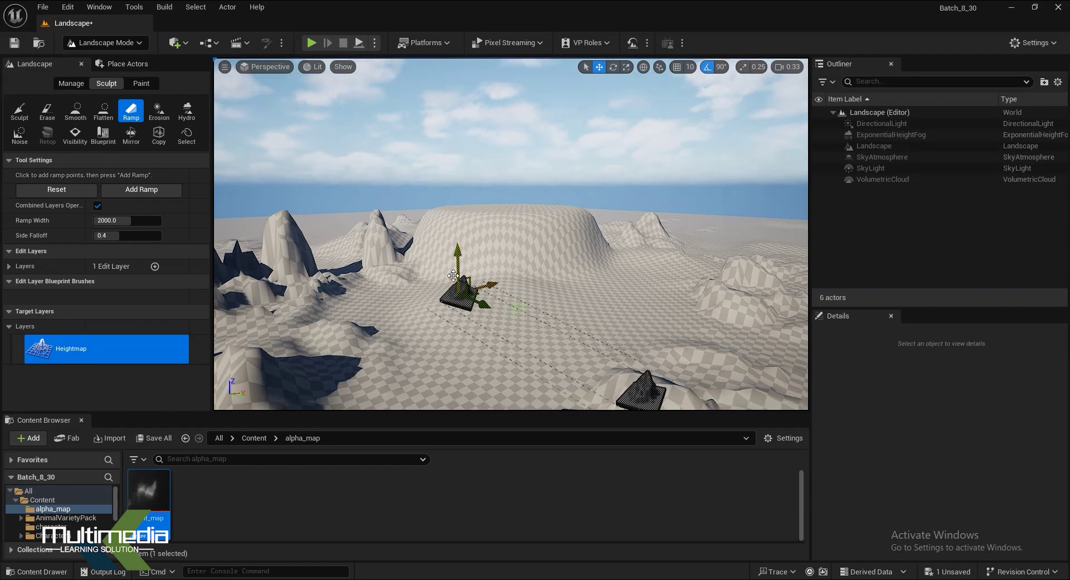
left_click_drag(463, 224, 489, 193)
right_click_drag(456, 231, 501, 250)
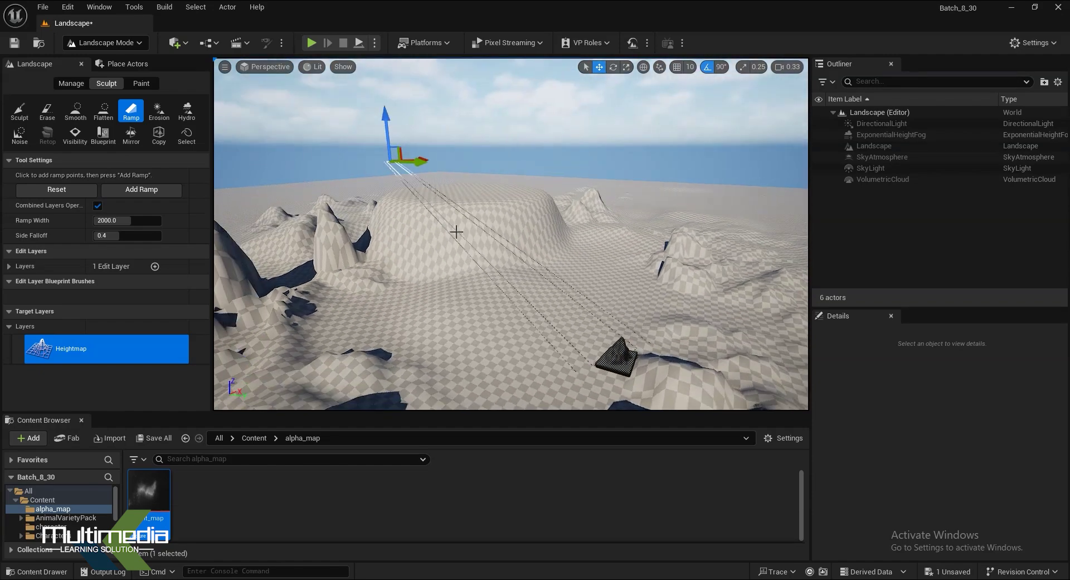
mouse_move(419, 158)
left_mouse_down()
mouse_move(491, 162)
mouse_move(457, 180)
left_mouse_up()
right_click_drag(333, 159, 379, 184)
left_click_drag(321, 151, 462, 194)
left_click_drag(427, 142, 463, 209)
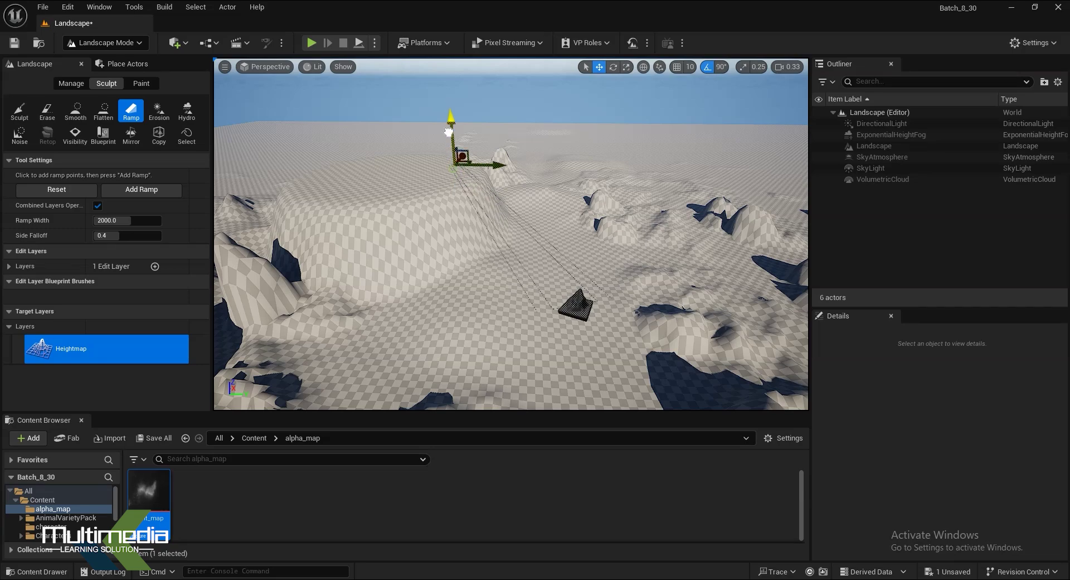
right_click_drag(463, 211, 463, 168)
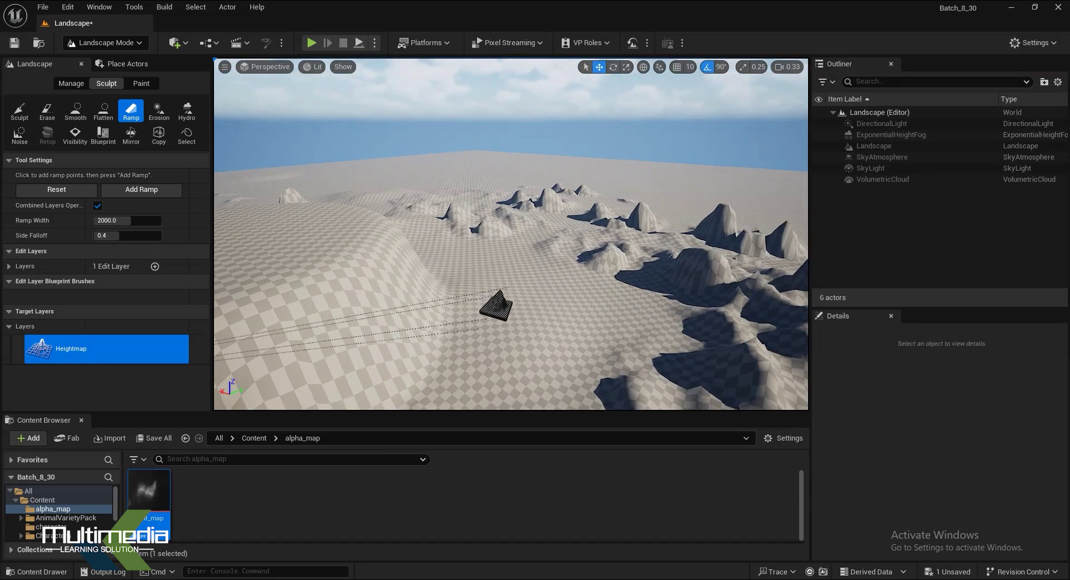
Pull the second ramp point uphill onto the plateau and add the ramp to the landscape.
left_click(563, 329)
left_click_drag(553, 309, 550, 226)
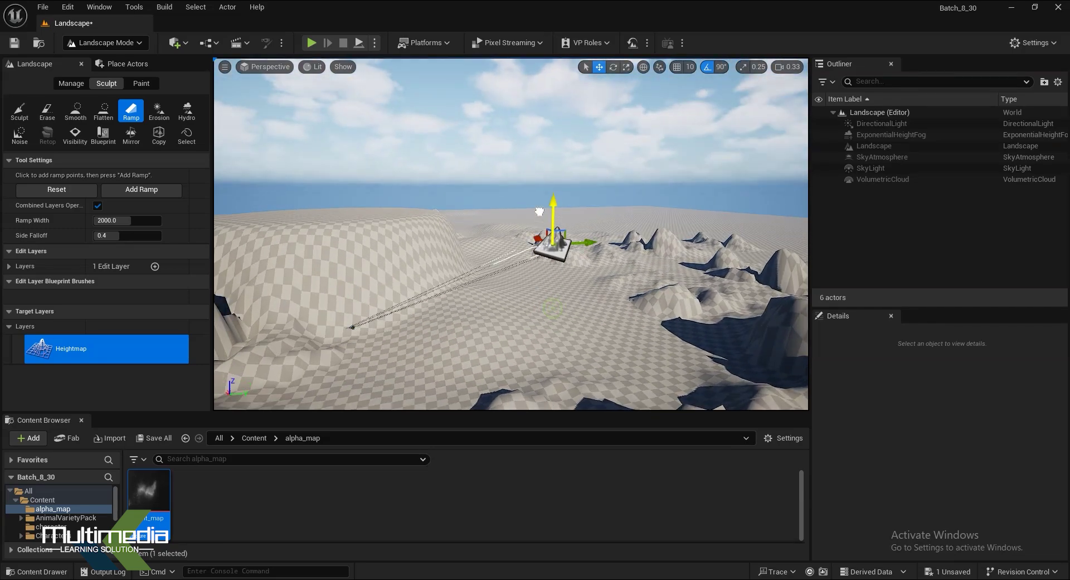
right_click_drag(550, 226, 578, 298)
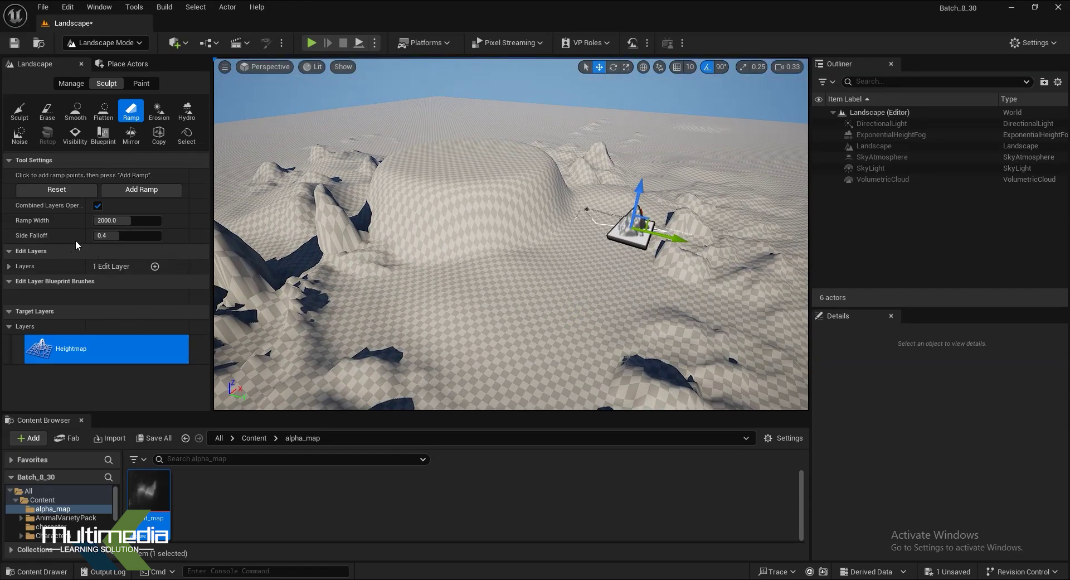
left_click(106, 192)
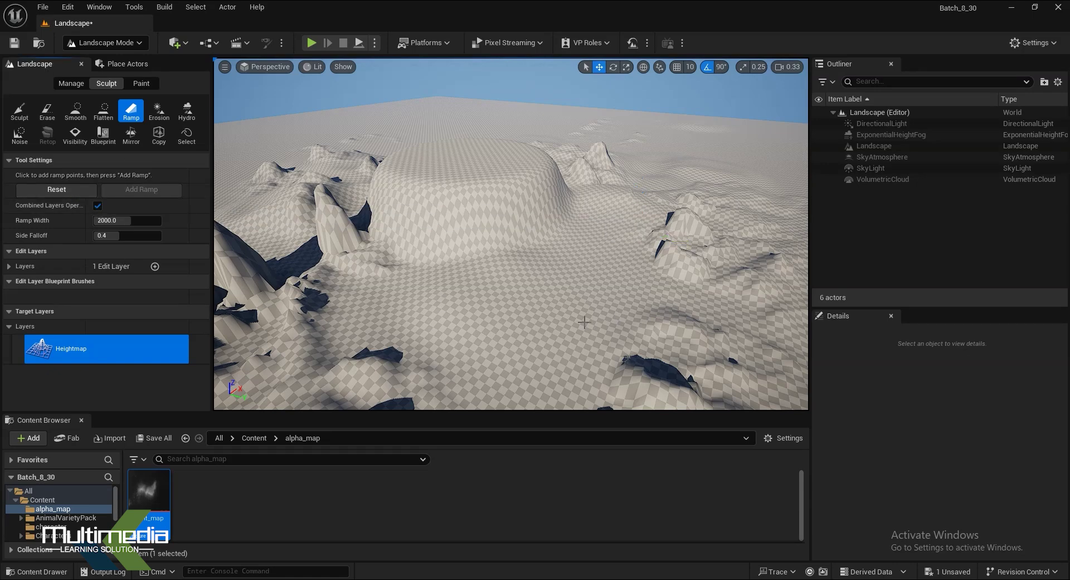
right_click_drag(584, 322, 493, 343)
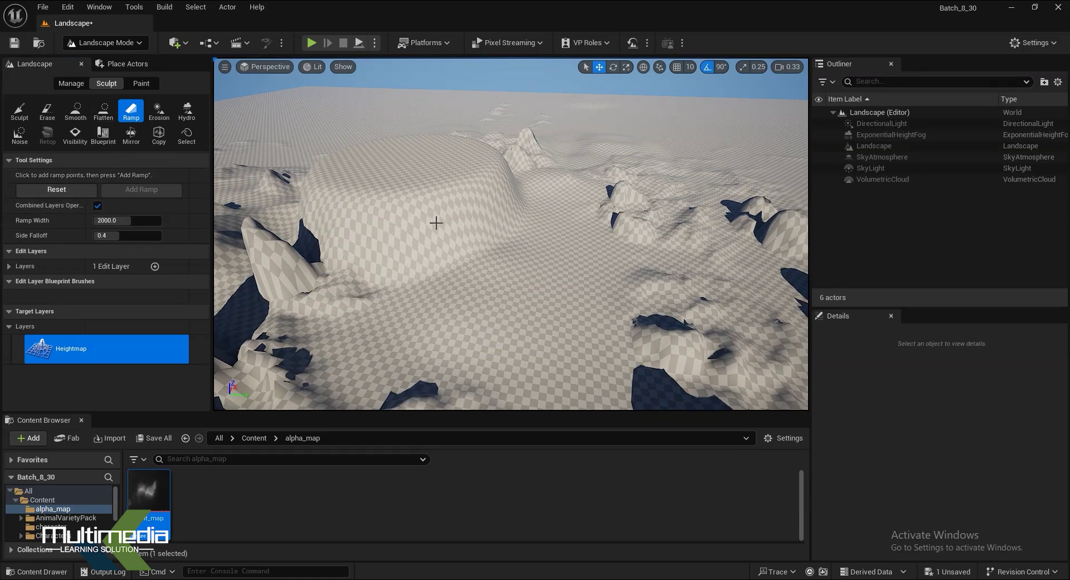
left_click(20, 136)
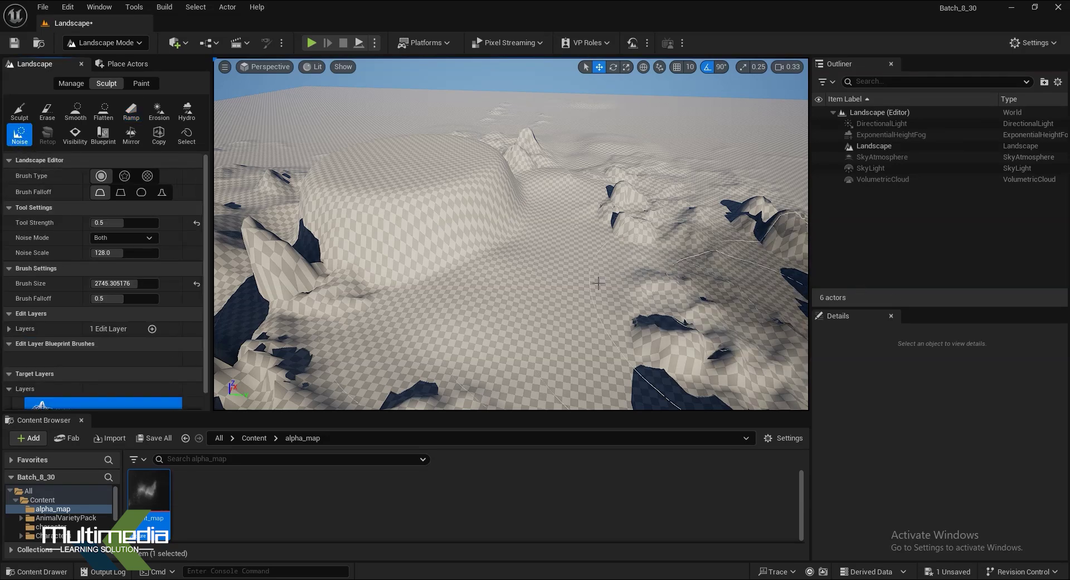
right_click_drag(597, 282, 470, 227)
right_click_drag(528, 246, 491, 240)
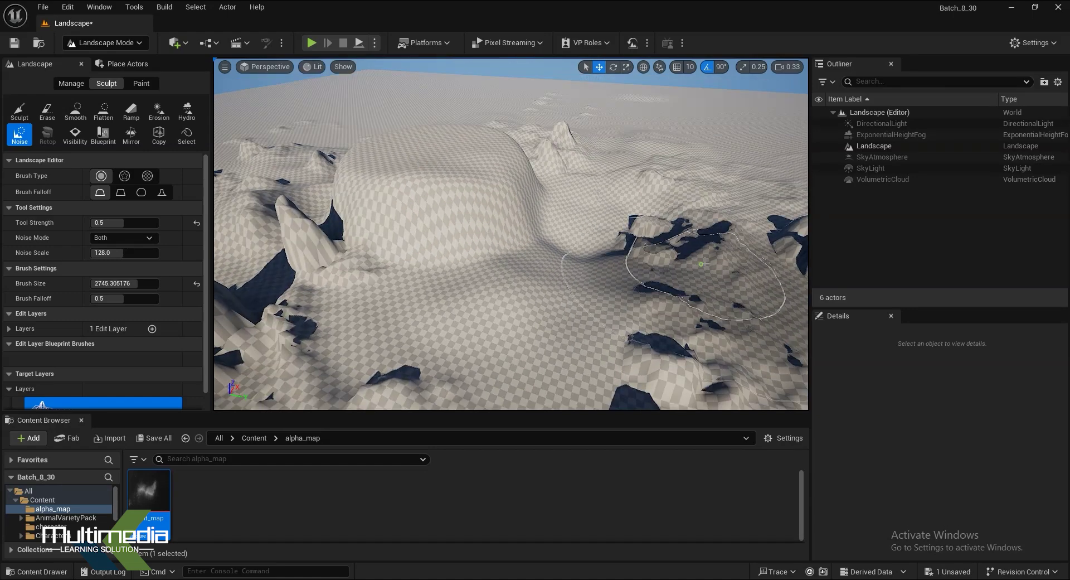
mouse_move(490, 239)
right_mouse_down()
mouse_move(560, 309)
mouse_move(613, 298)
mouse_move(557, 301)
right_mouse_up()
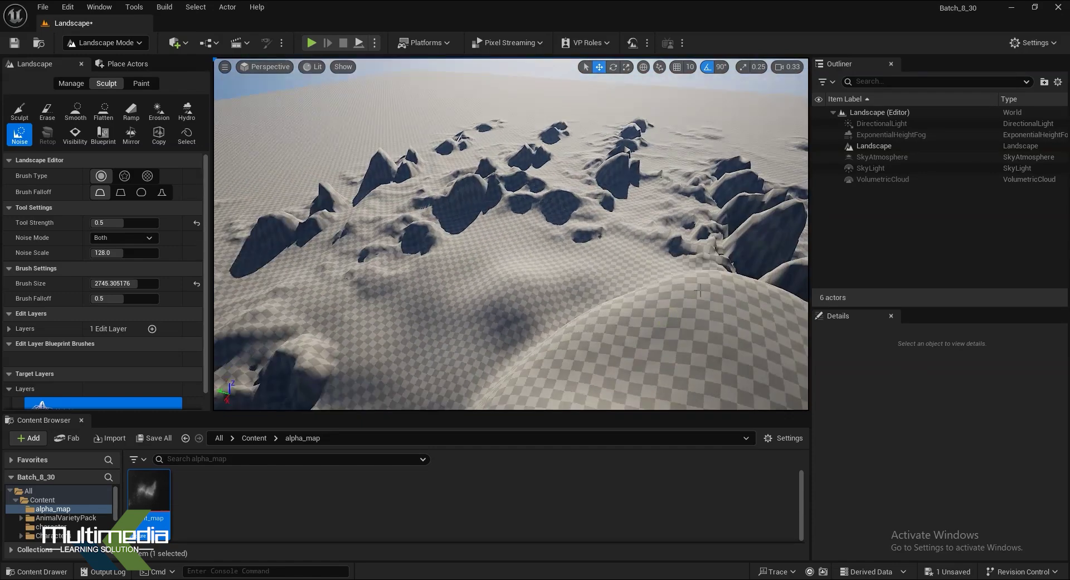
mouse_move(557, 301)
right_mouse_down()
mouse_move(585, 282)
mouse_move(557, 268)
right_mouse_up()
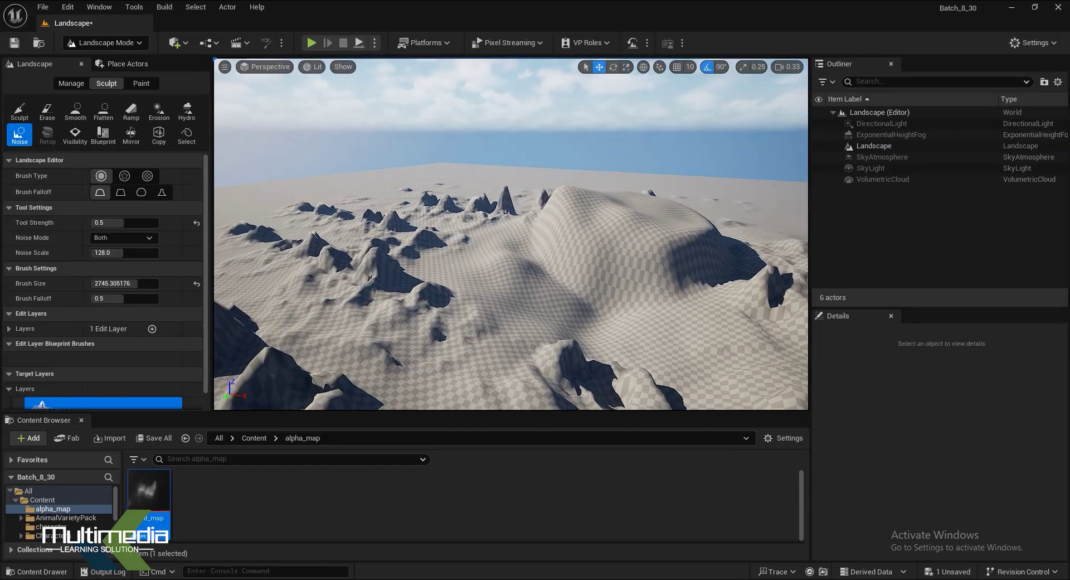
right_click_drag(557, 268, 293, 239)
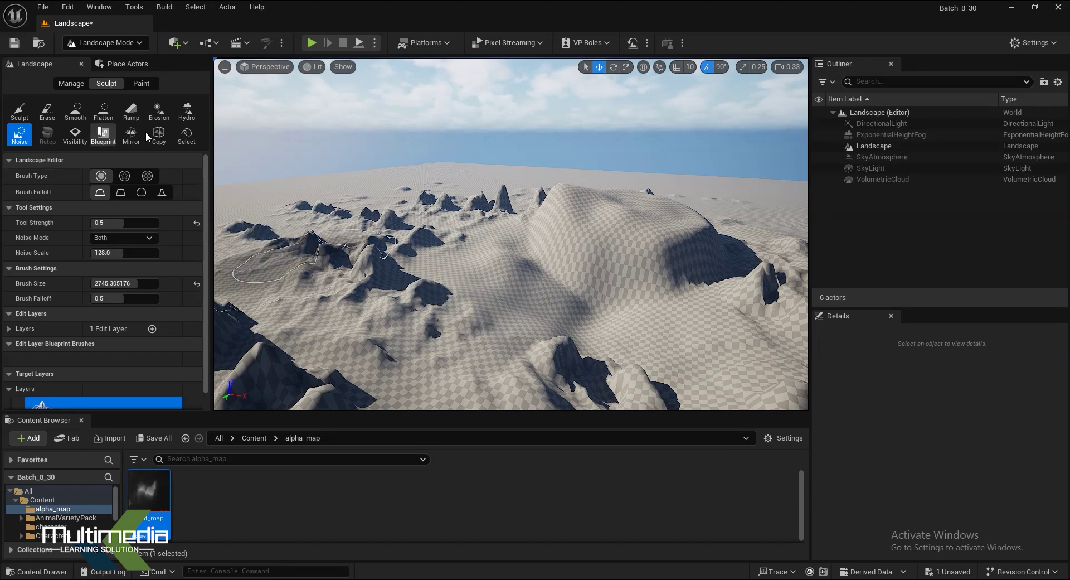
Switch from Landscape Mode back to Selection Mode and look over the sculpted peaks.
left_click(119, 44)
left_click(118, 62)
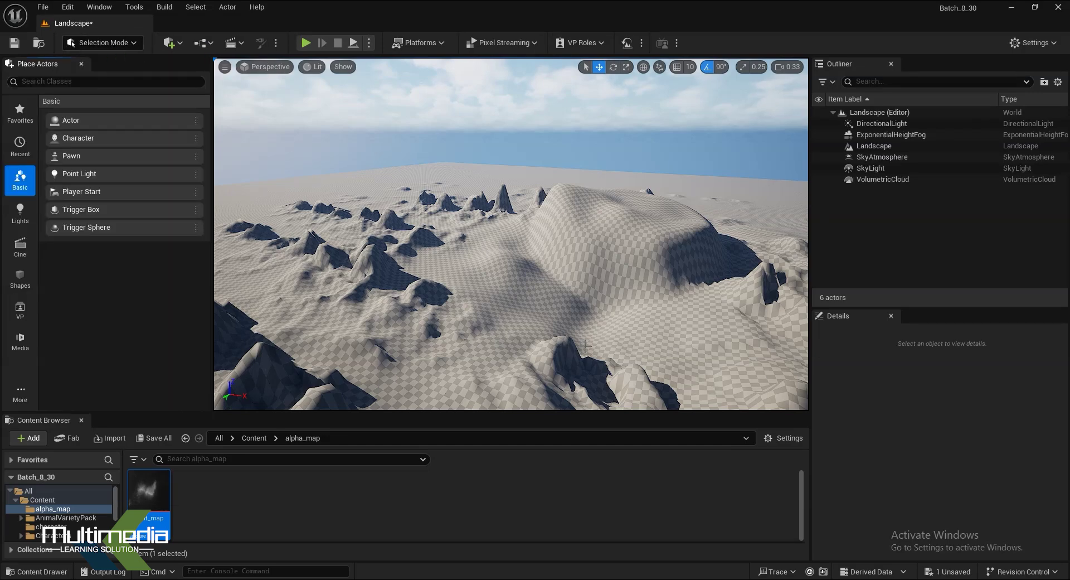
left_click_drag(585, 345, 585, 312)
left_click_drag(609, 363, 564, 334)
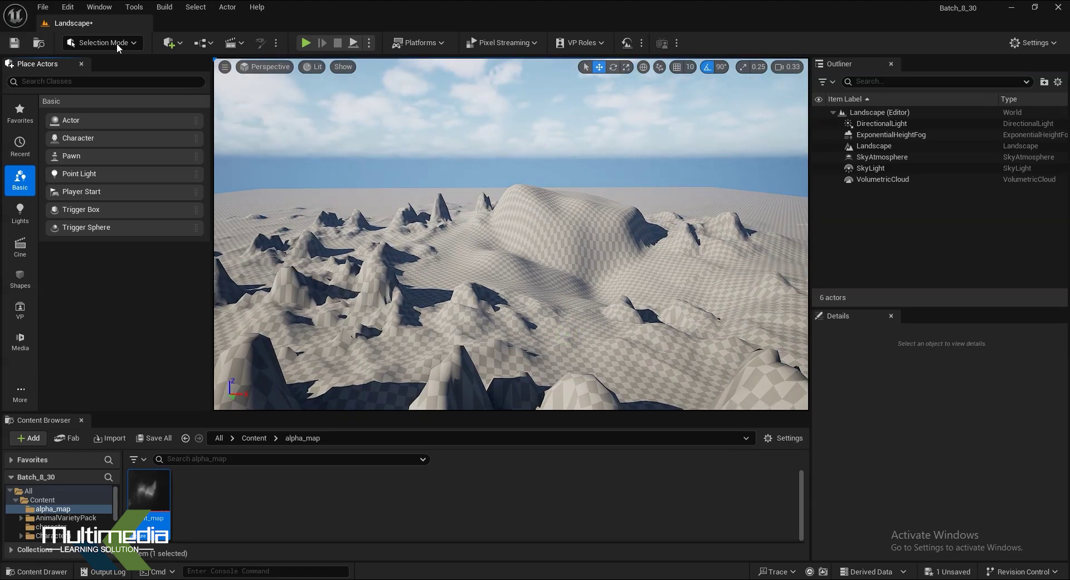
Launch Quixel Bridge from the Window menu.
left_click(175, 47)
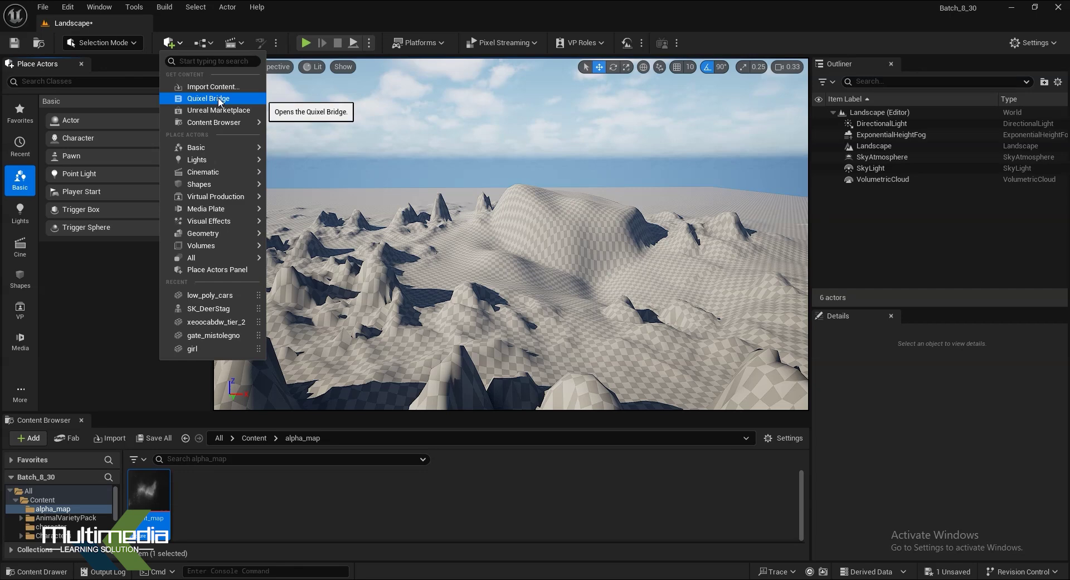
left_click(128, 10)
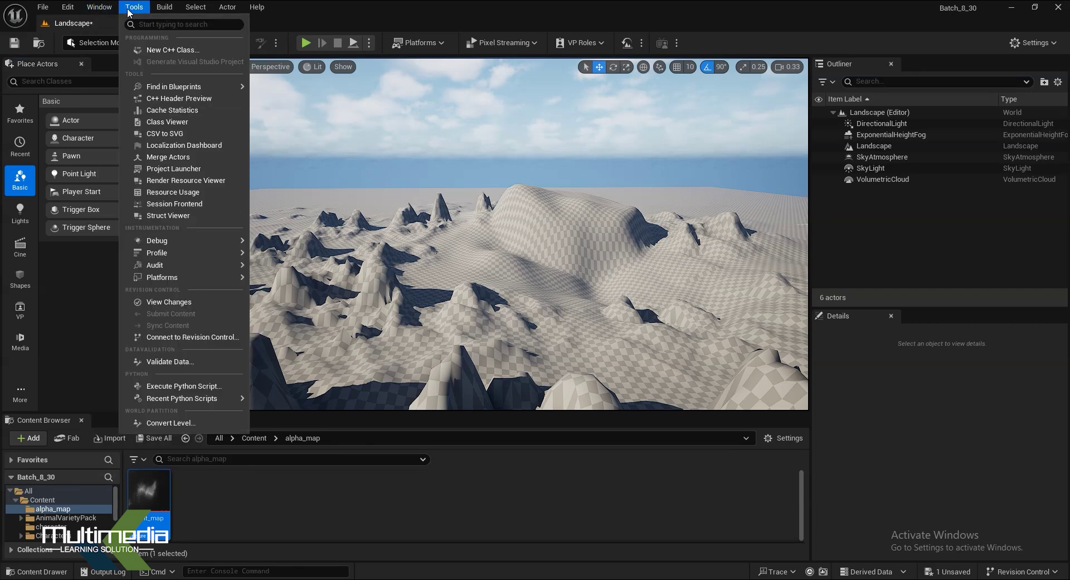
mouse_move(92, 7)
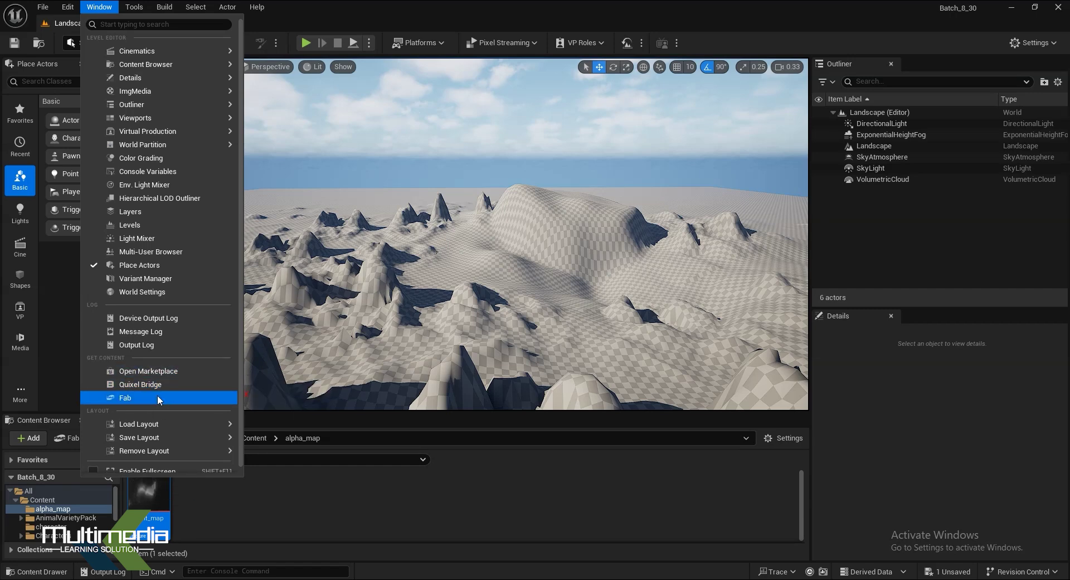
left_click(159, 385)
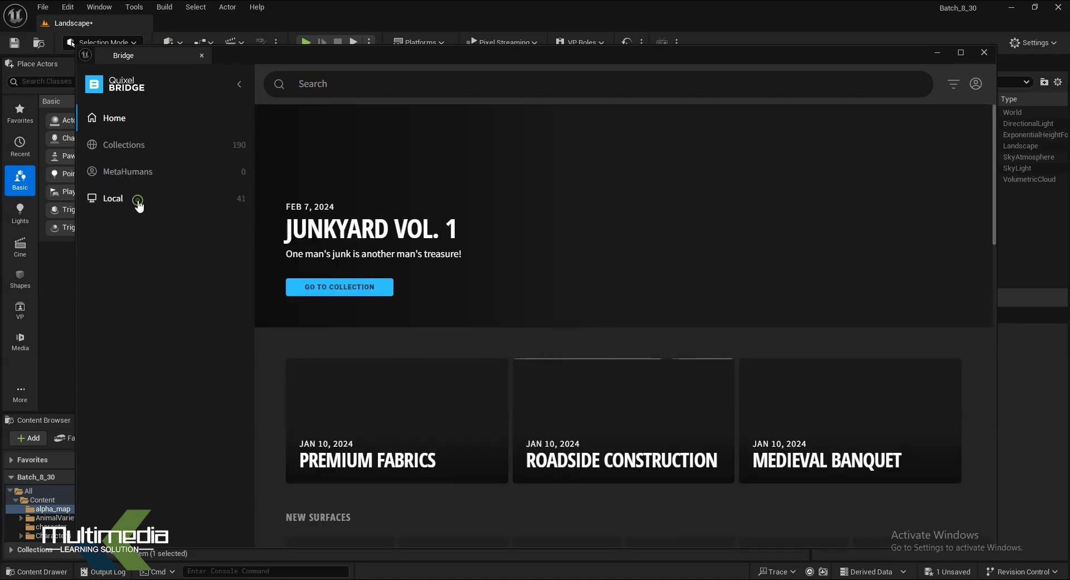
Under Local > Megascans, open the Temple Mossy Stone Wall surface details and reposition the Bridge window.
left_click(138, 201)
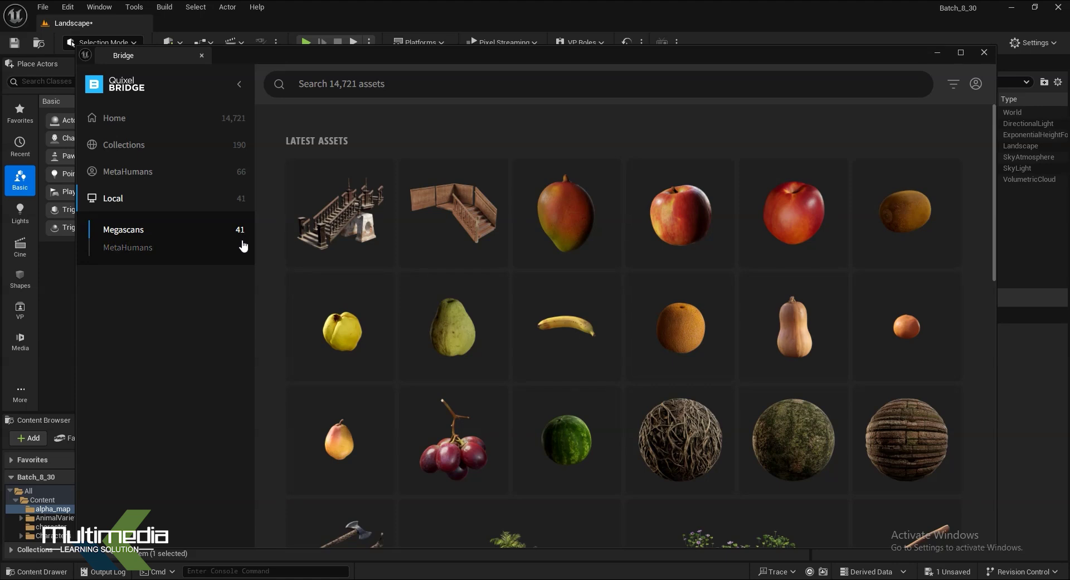
left_click(120, 236)
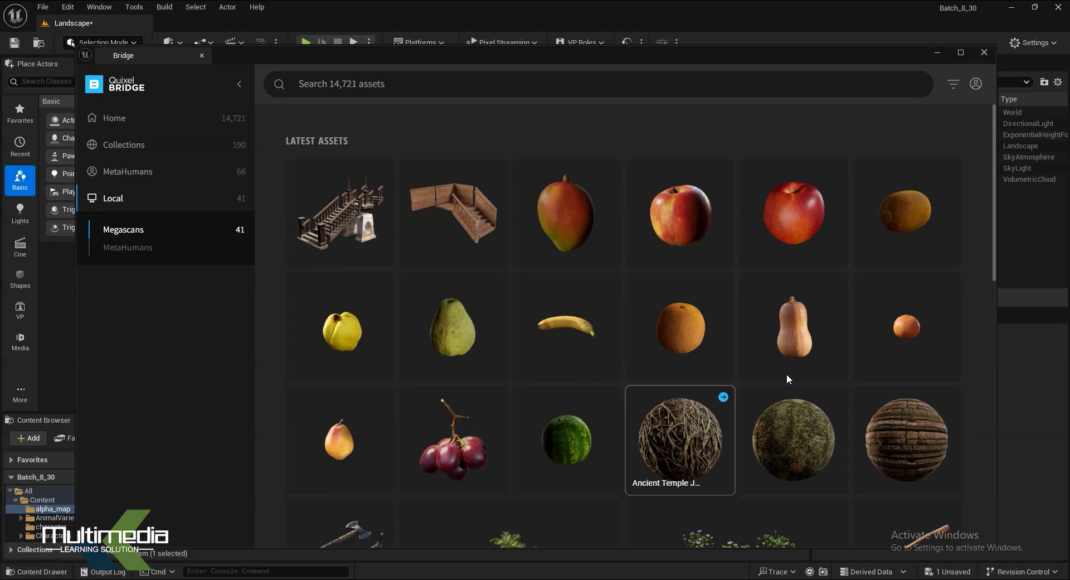
scroll(787, 373, "down", 2)
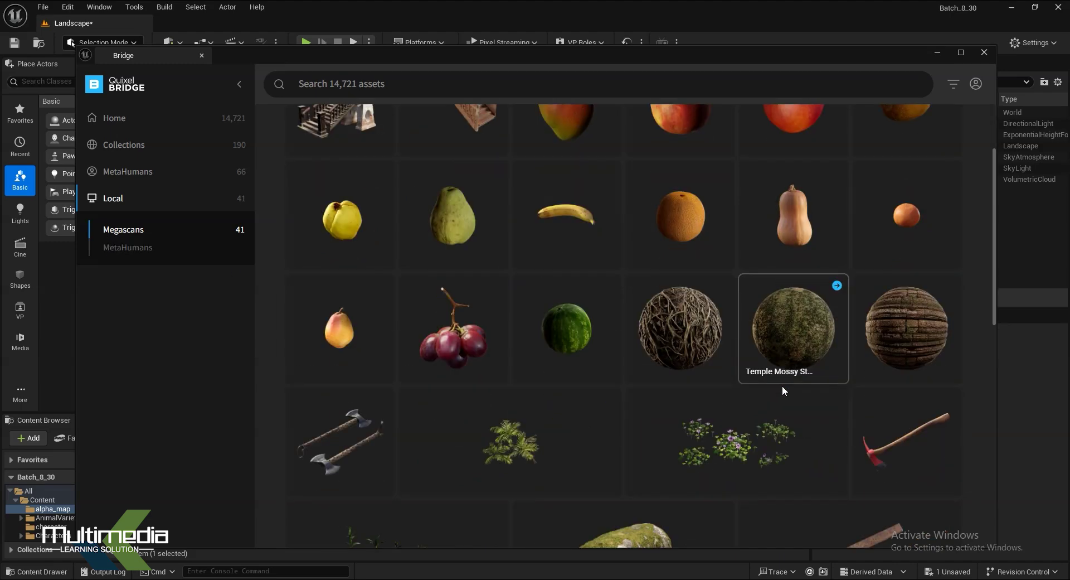
left_click(786, 332)
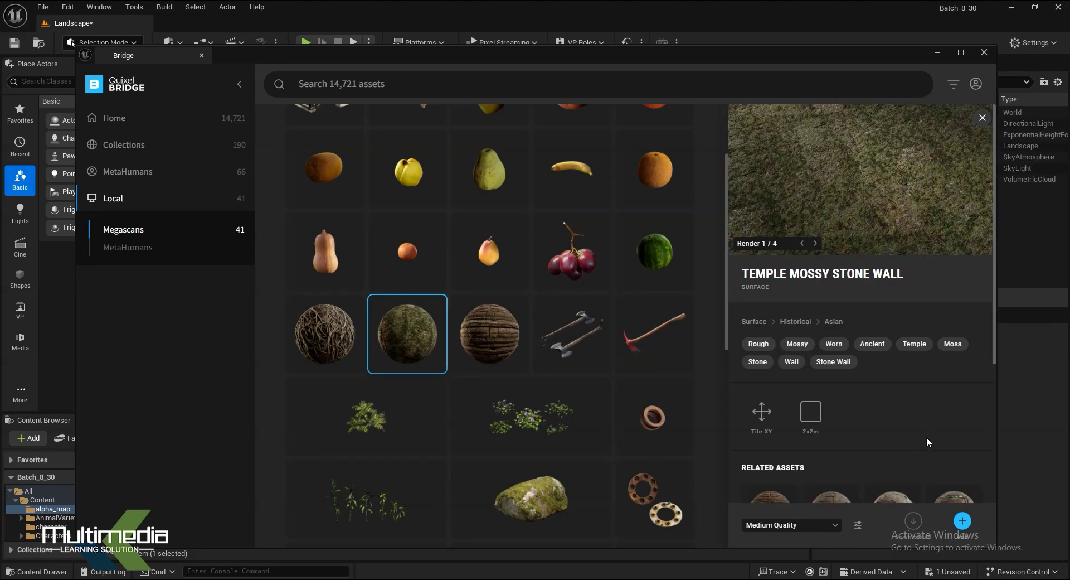
scroll(948, 434, "down", 2)
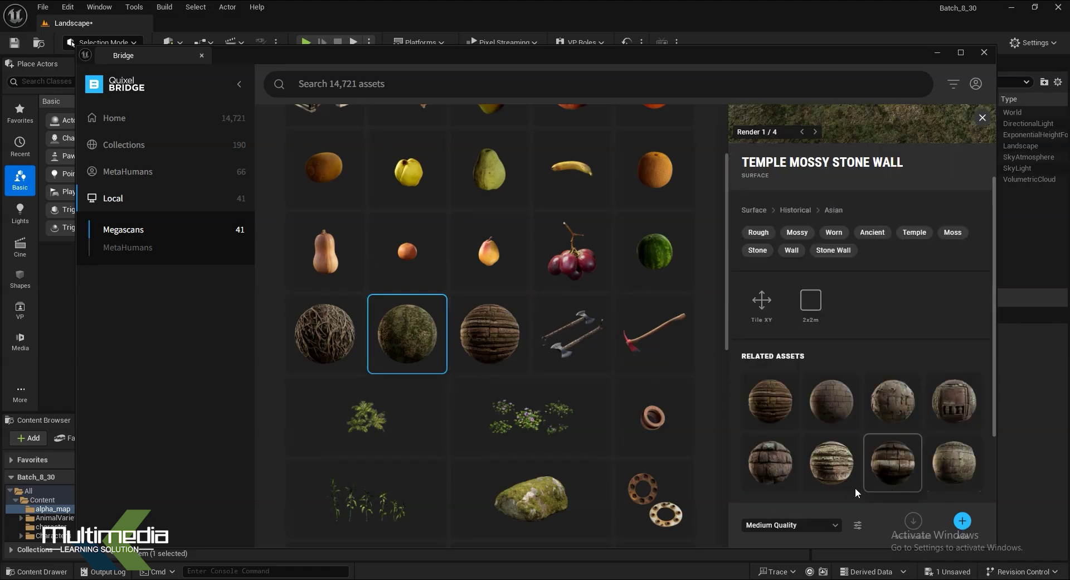
scroll(828, 106, "down", 1)
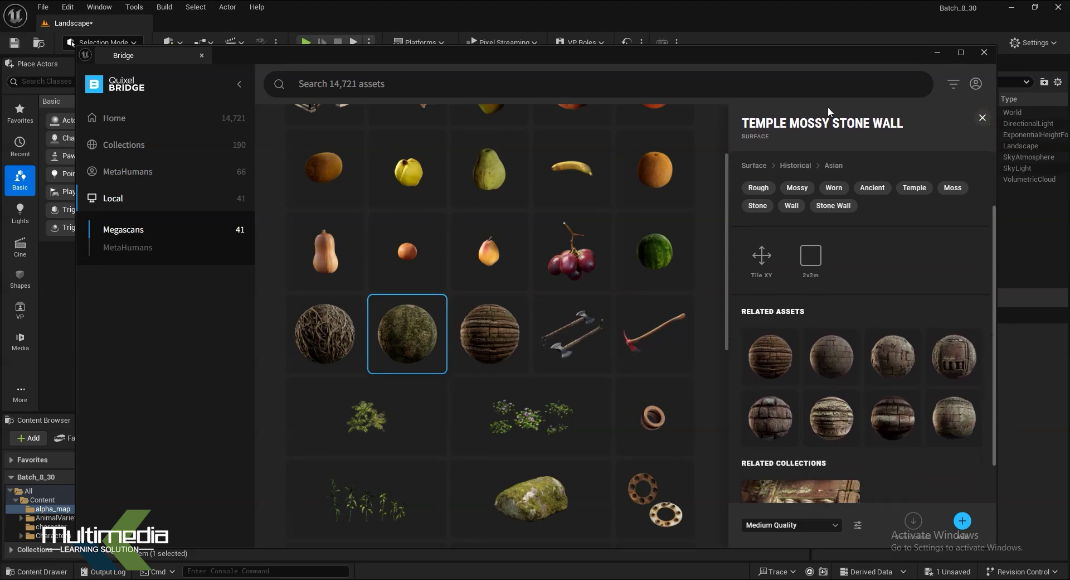
left_click_drag(824, 52, 761, 25)
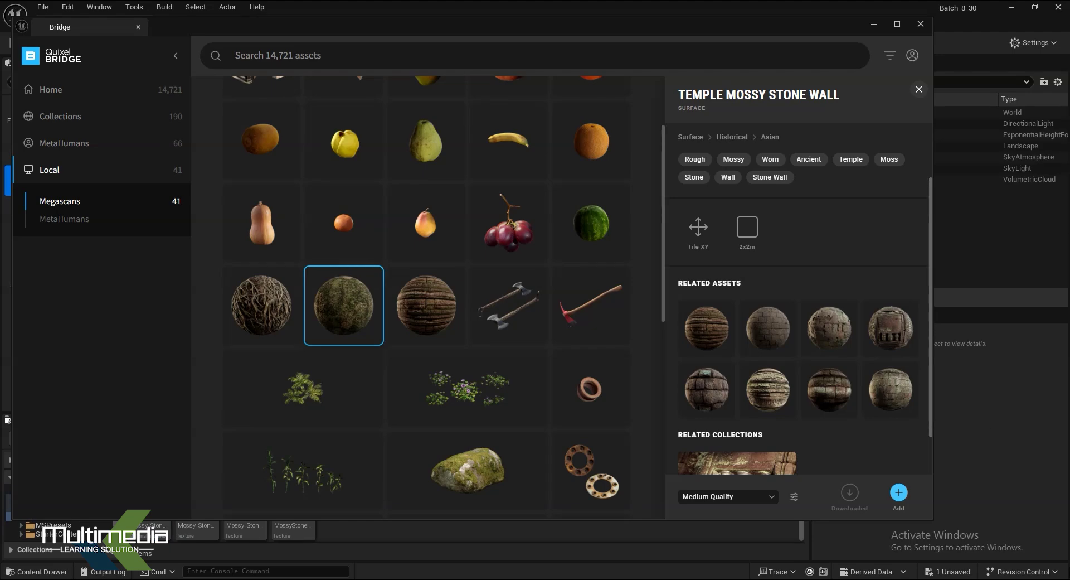
Close Bridge, select the Landscape, and drop MI_Temple_Mossy_Stone_Wall into its Landscape Material slot.
left_click(920, 24)
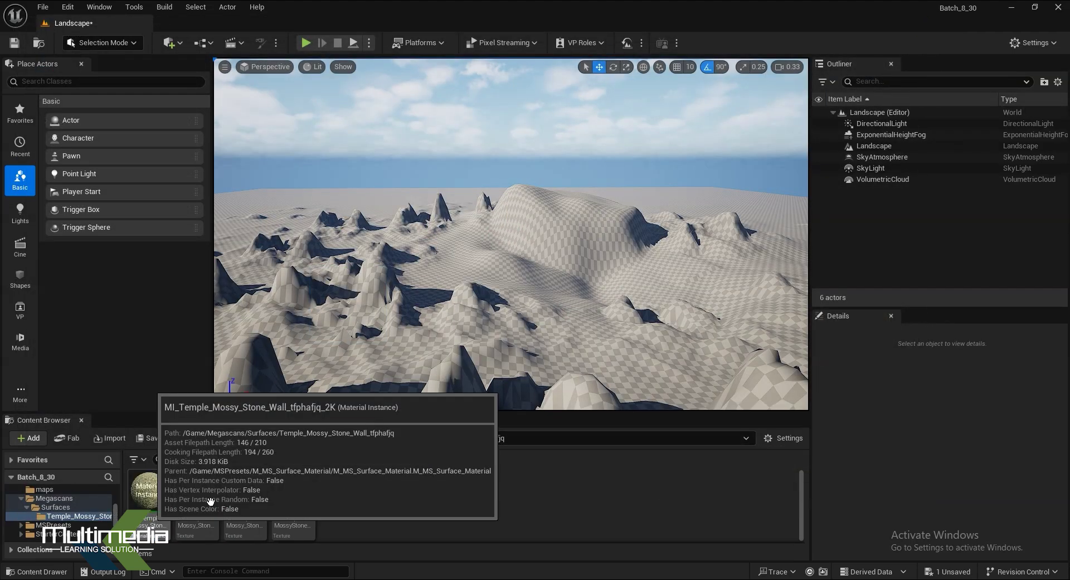
left_click(542, 239)
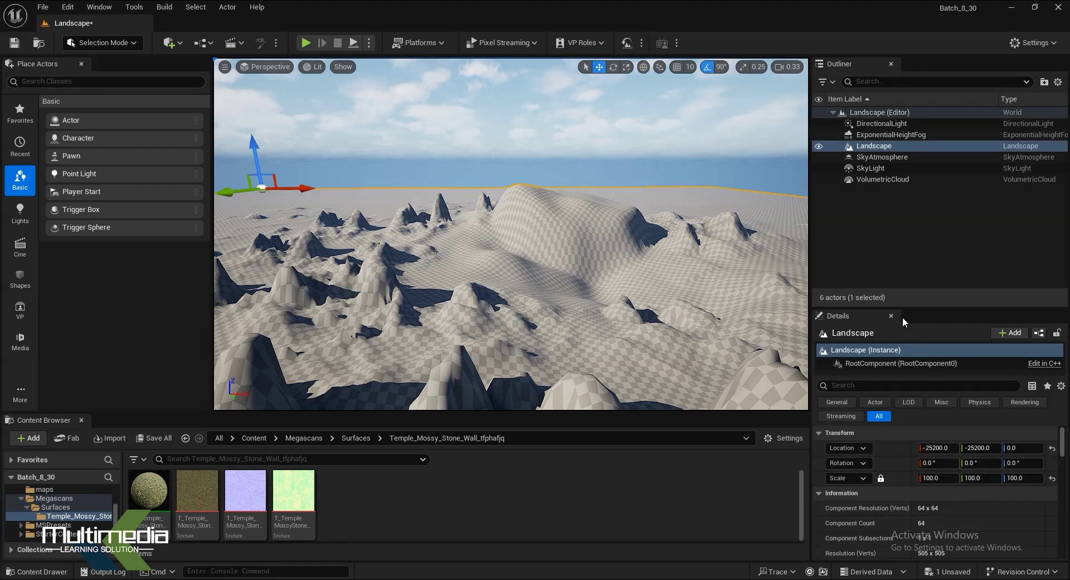
left_click_drag(912, 309, 910, 201)
scroll(894, 457, "down", 2)
scroll(890, 457, "down", 3)
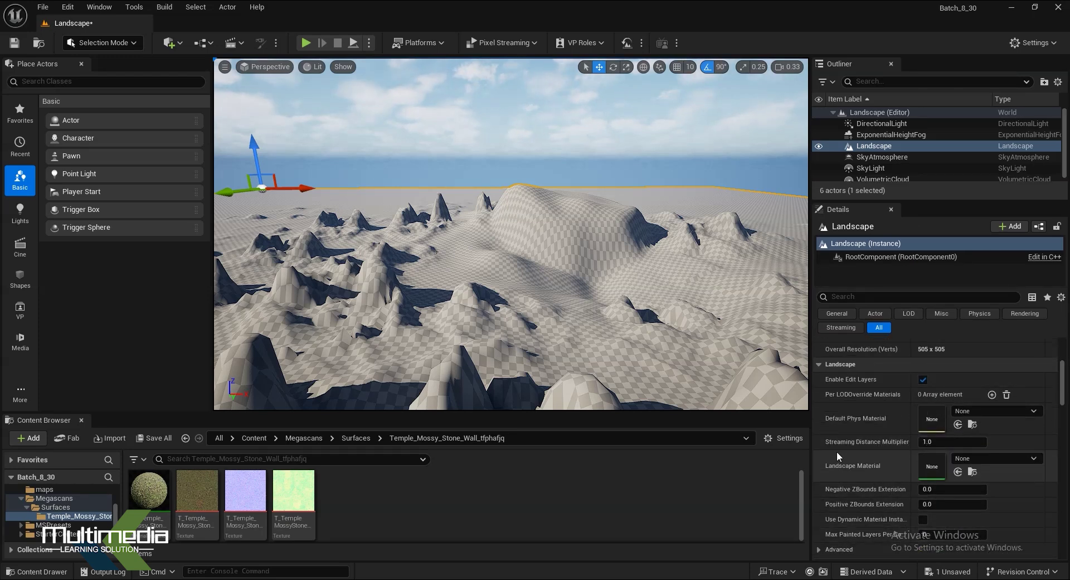
mouse_move(149, 491)
left_mouse_down()
mouse_move(1022, 528)
mouse_move(935, 471)
left_mouse_up()
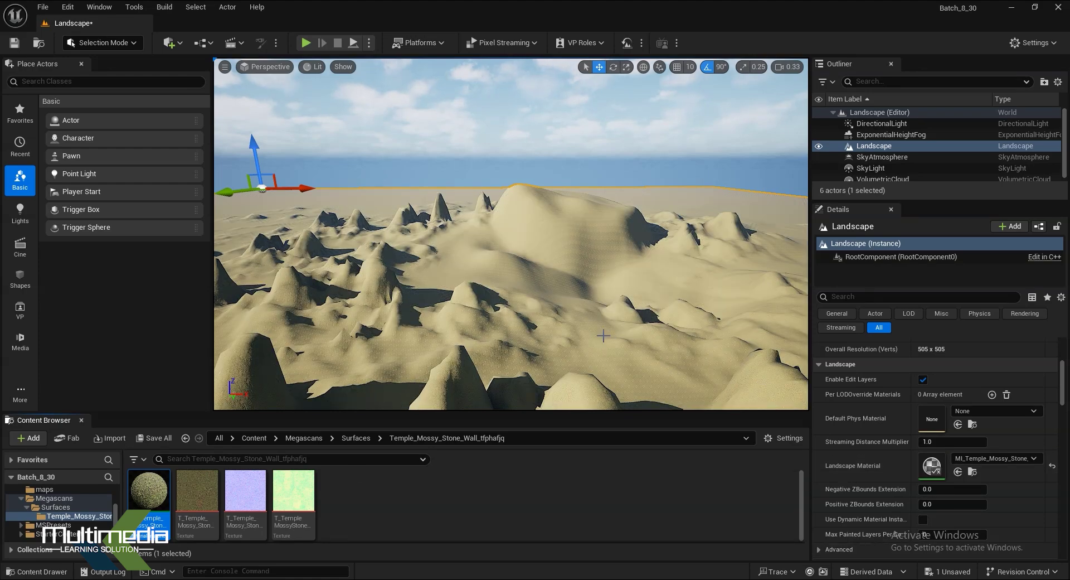
Orbit and zoom around the stone-textured terrain toward the taller hills.
right_click_drag(648, 327, 557, 312)
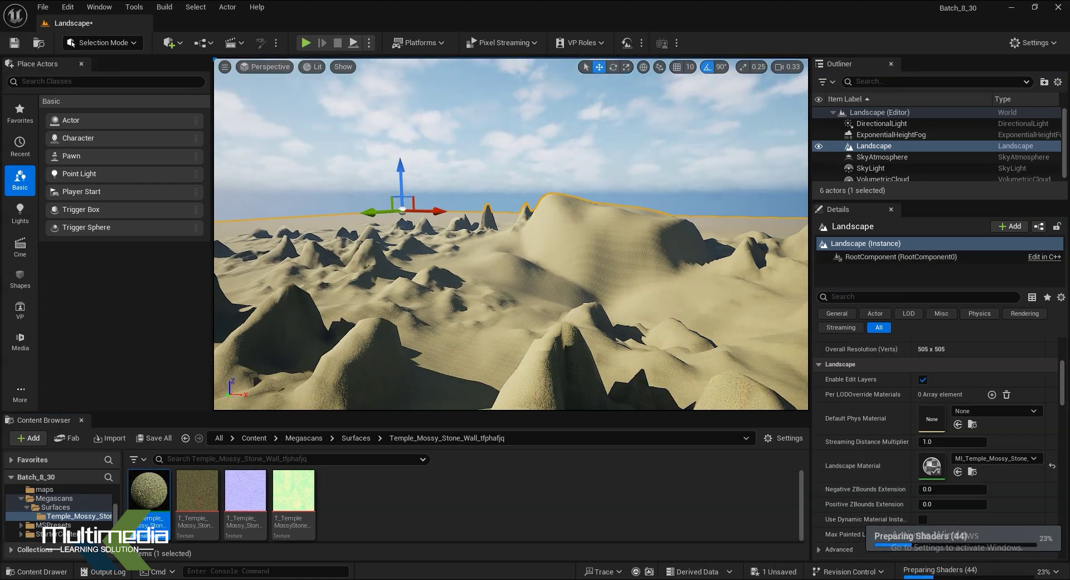
scroll(440, 374, "up", 5)
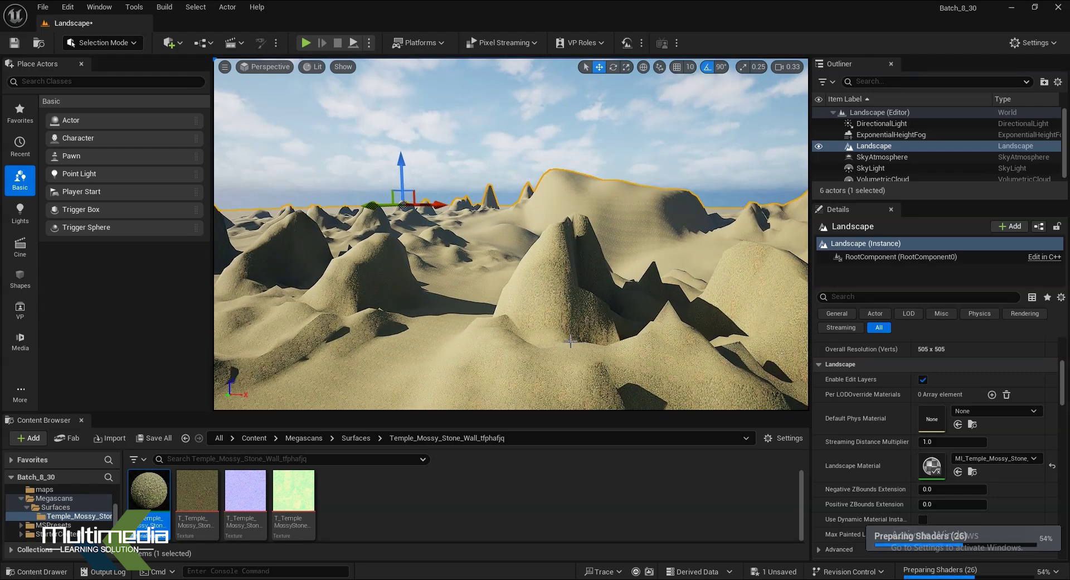
mouse_move(440, 374)
right_mouse_down()
mouse_move(578, 304)
mouse_move(610, 314)
right_mouse_up()
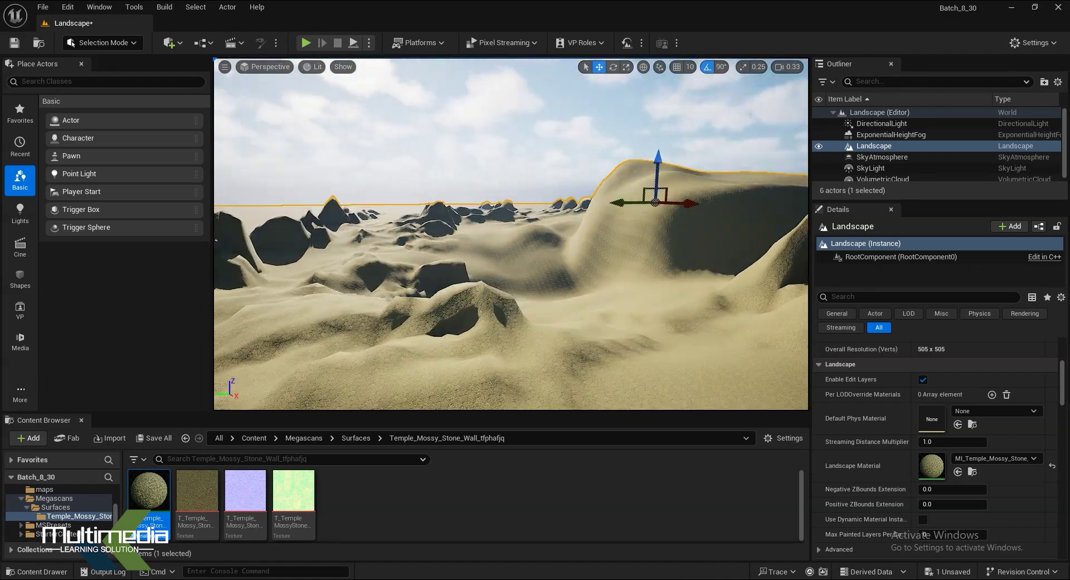
scroll(610, 314, "up", 3)
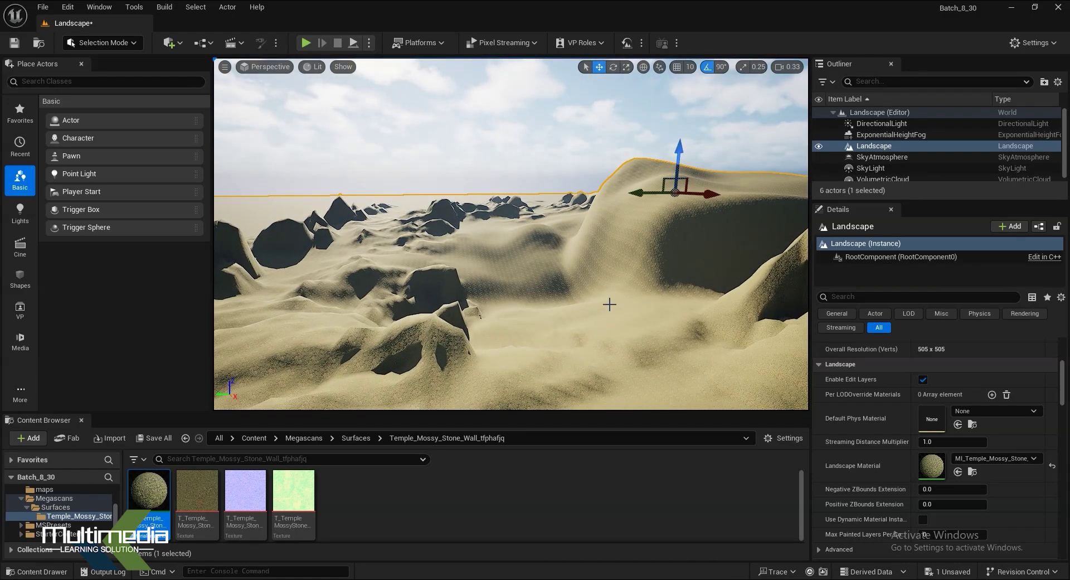
scroll(451, 352, "up", 2)
scroll(452, 352, "up", 2)
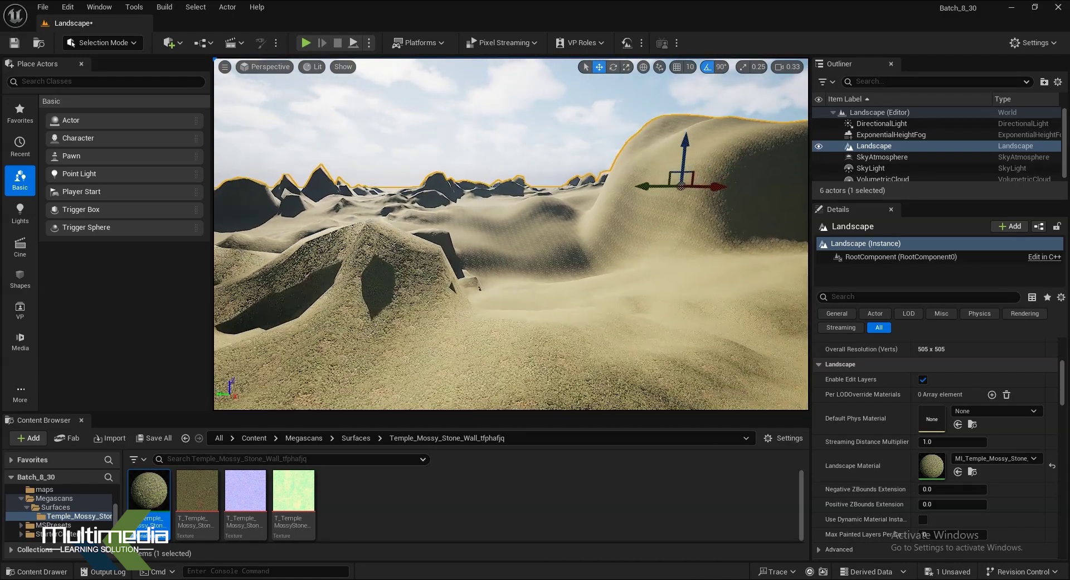
scroll(452, 352, "up", 2)
scroll(451, 352, "up", 1)
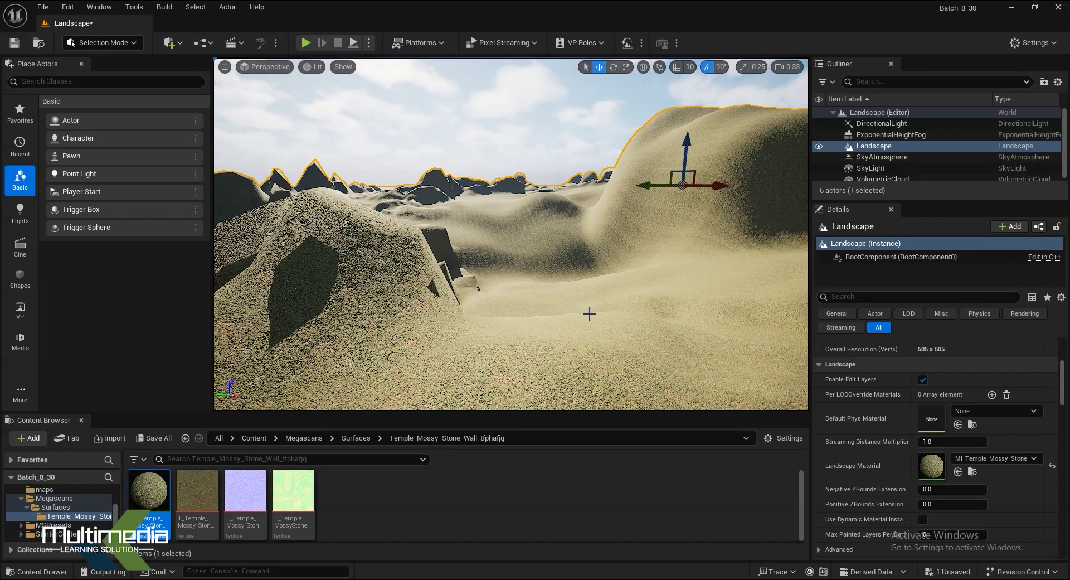
left_click_drag(589, 314, 580, 369)
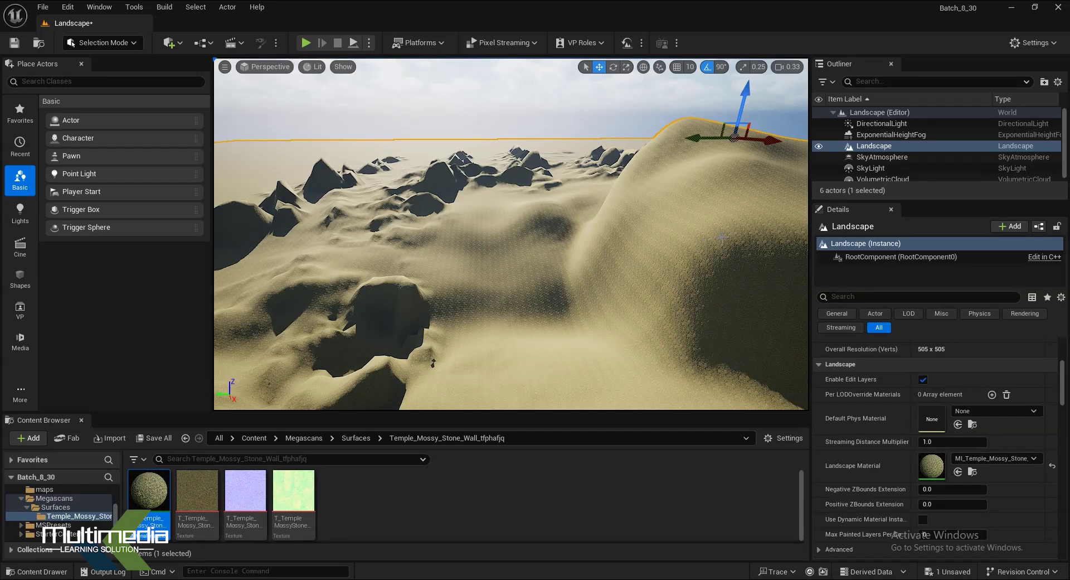
Open the mossy stone material instance and enable the Tiling/Offset override under 00 - Global.
double_click(148, 502)
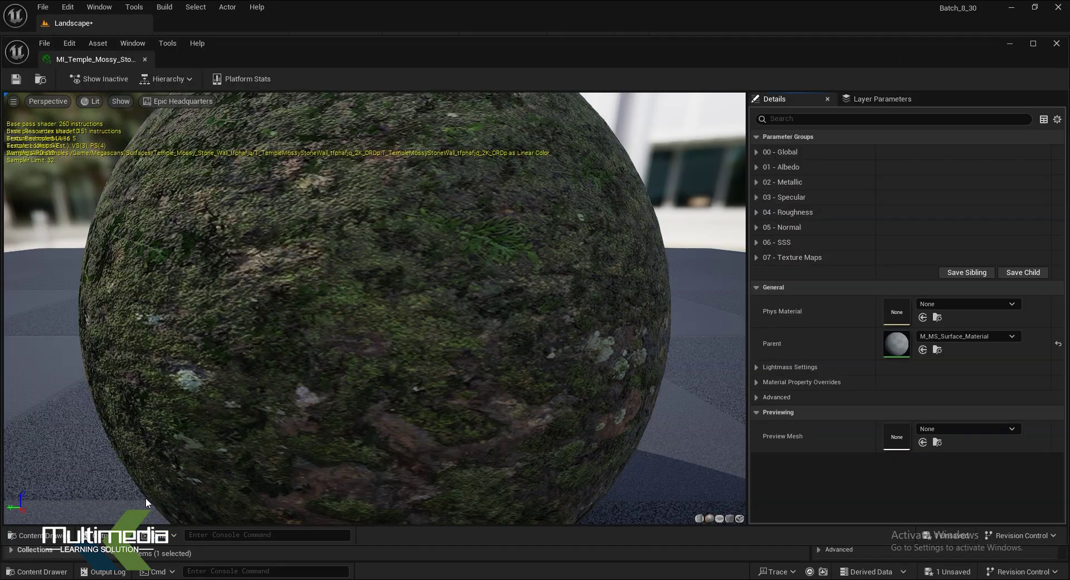
left_click(756, 152)
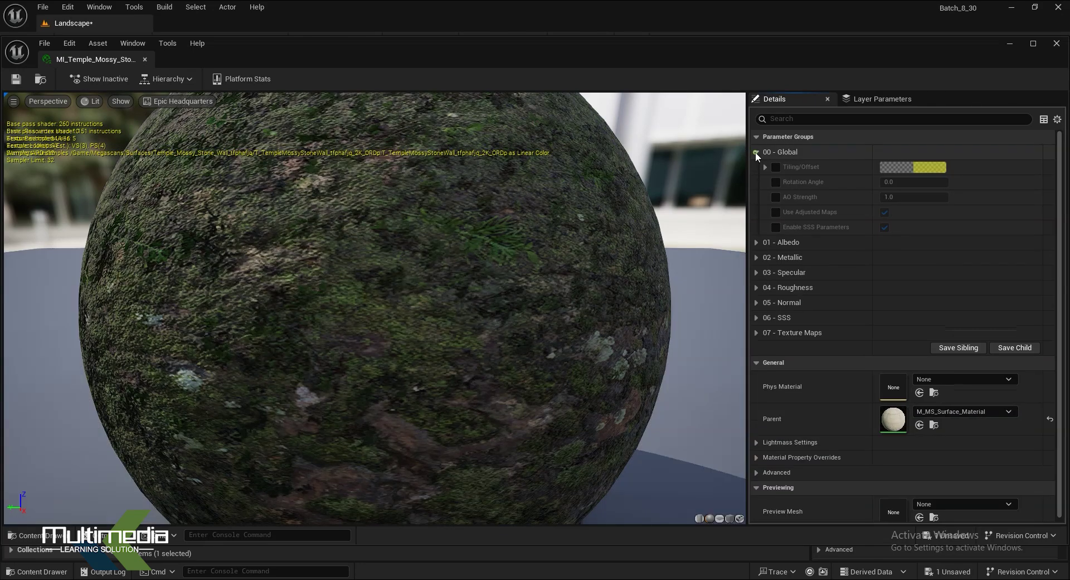
left_click(777, 166)
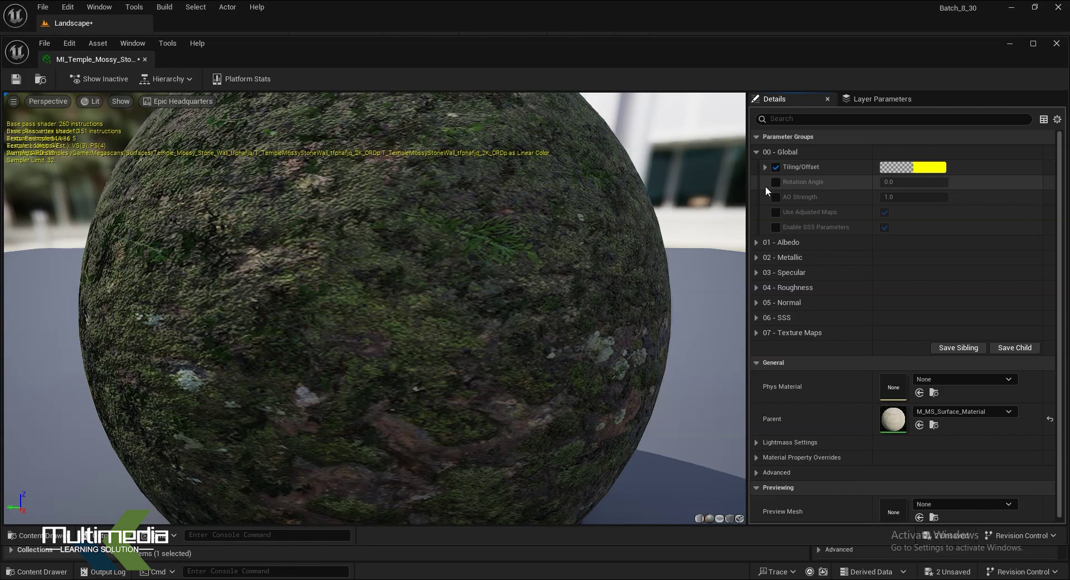
left_click(764, 168)
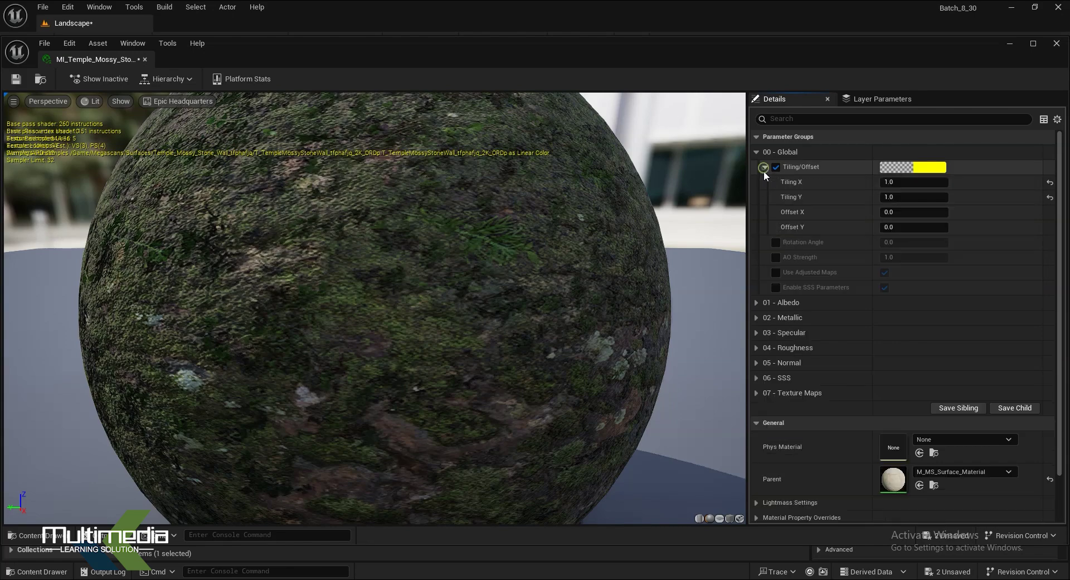
Enter first Tiling X, Tiling Y and Offset X values, save, and check the landscape.
left_click(919, 183)
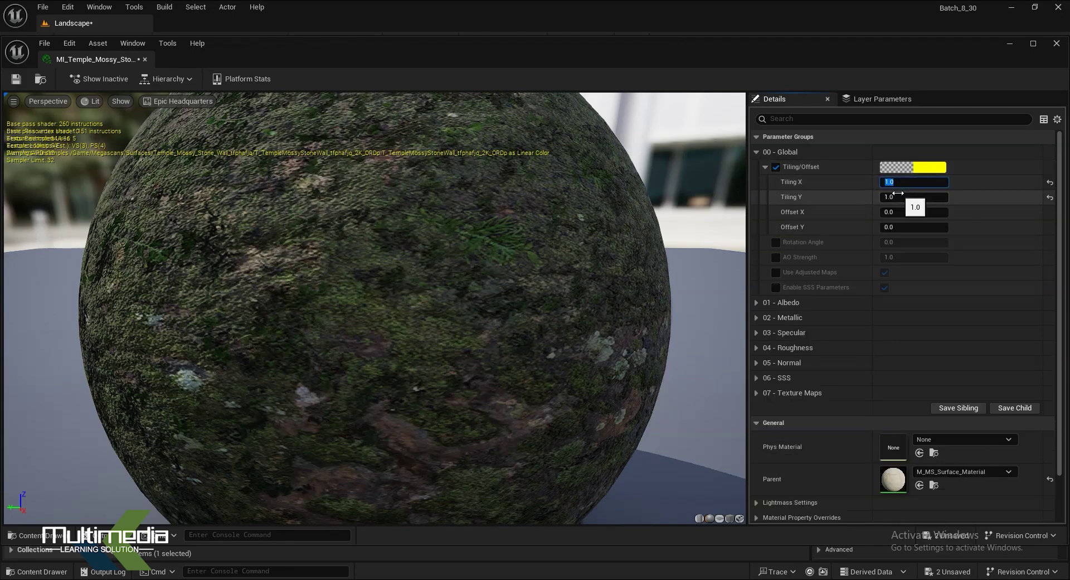
type(".1")
key("Tab")
type(".")
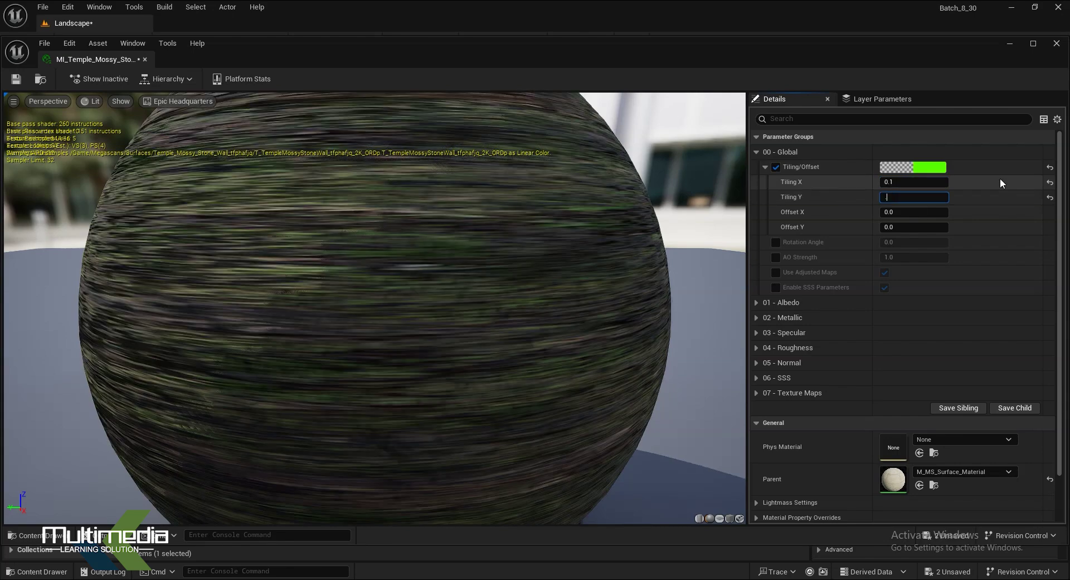
type("1")
key("Tab")
type(".")
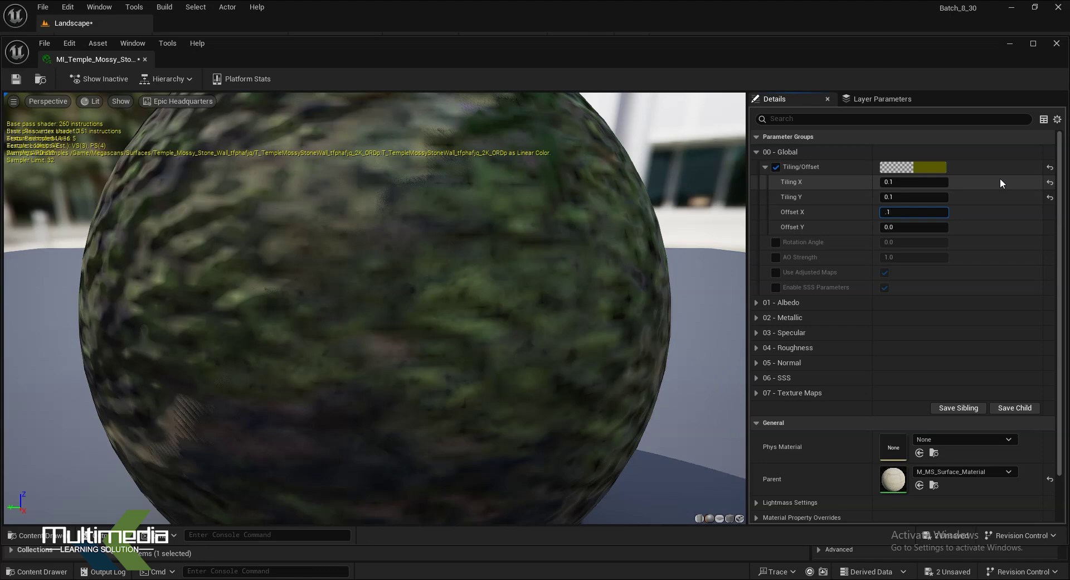
key("Return")
left_click(17, 80)
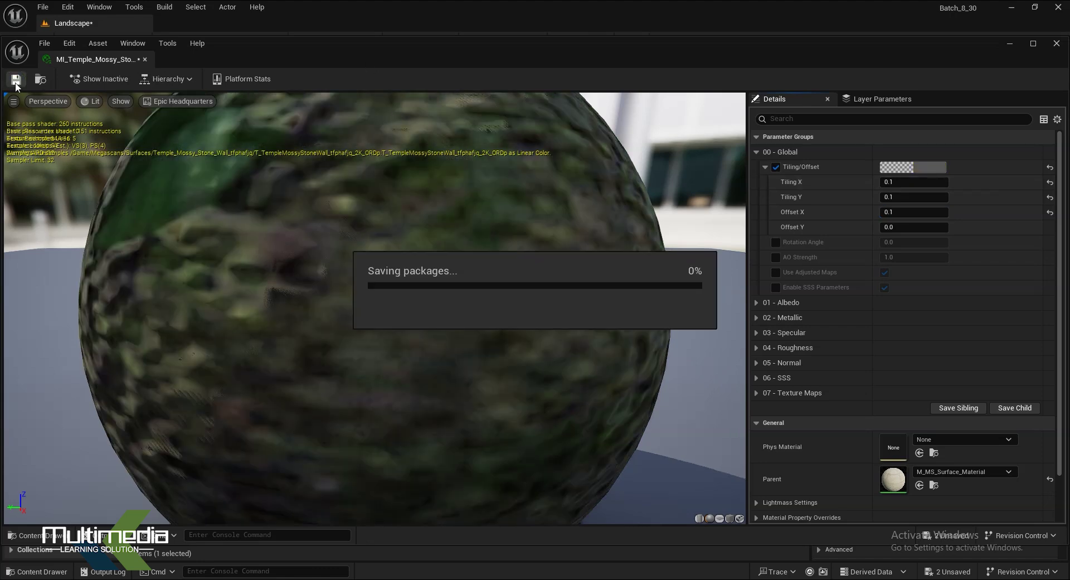
left_click(146, 62)
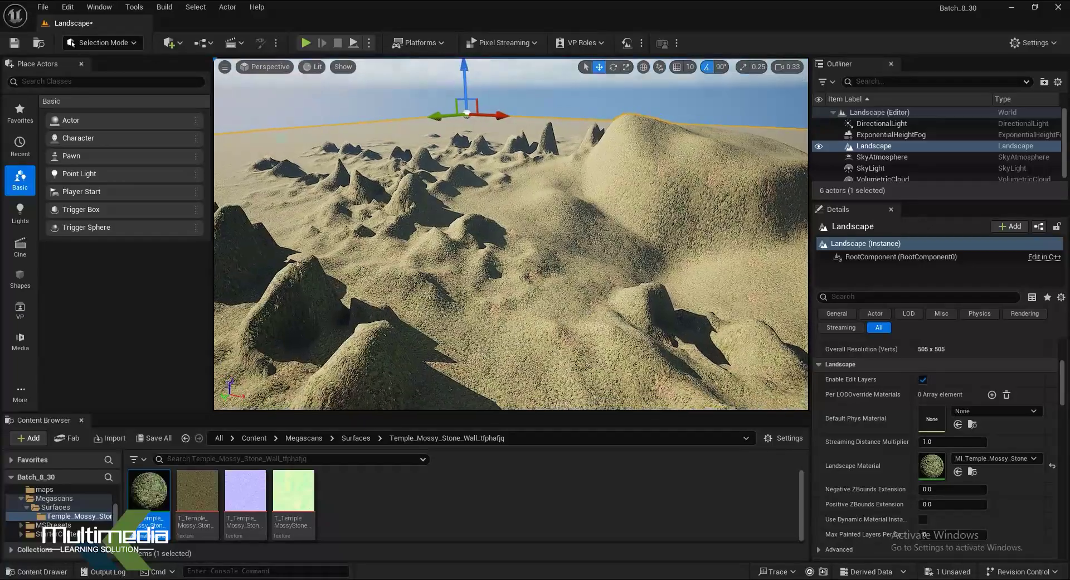
key("w")
right_click_drag(468, 198, 468, 197)
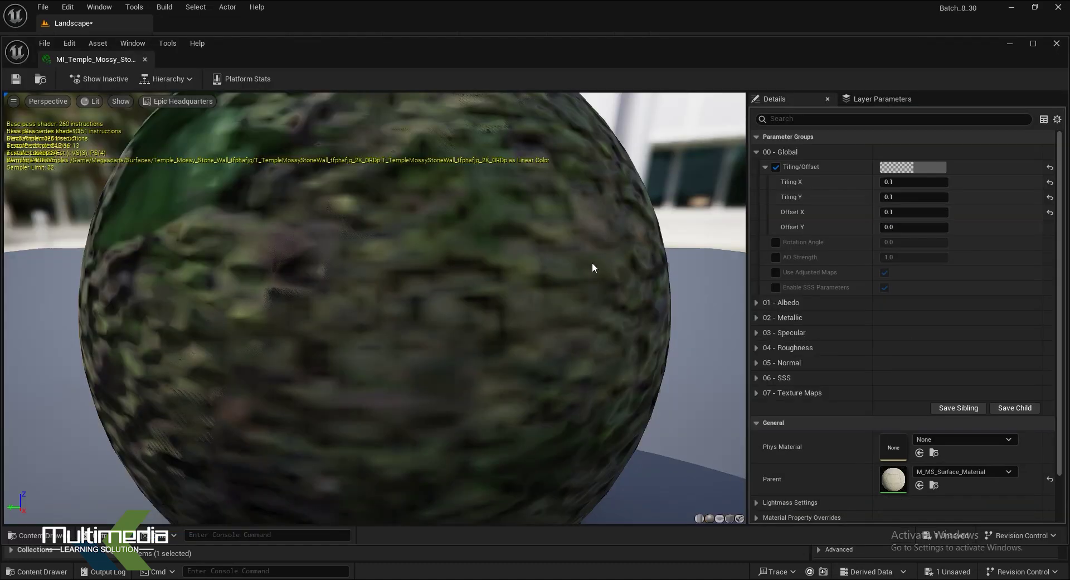
Set Tiling X, Tiling Y and Offset X to 0.01, save, and return to the level.
left_click(888, 182)
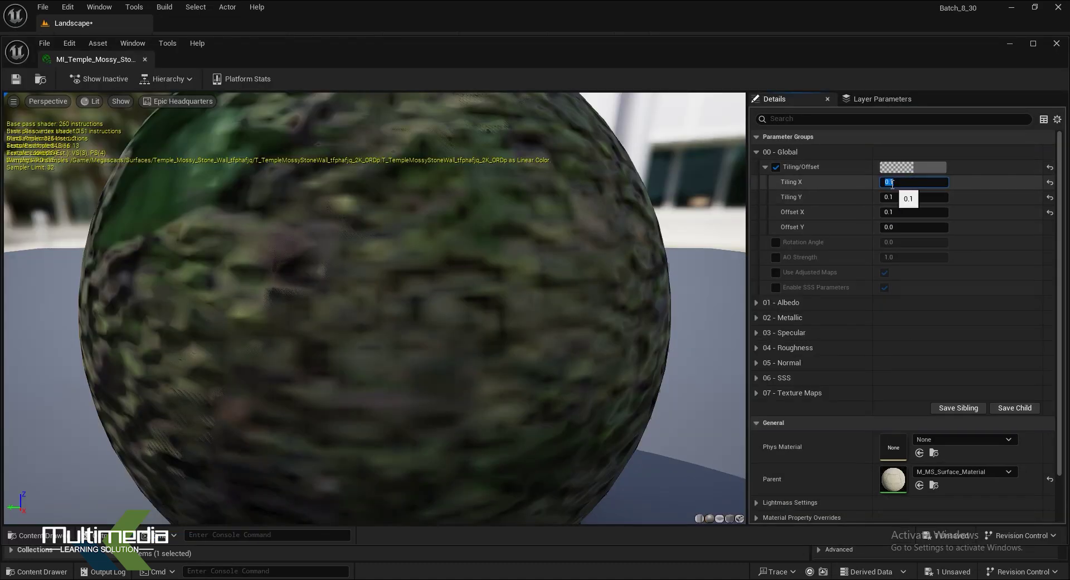
type("0.01")
key("Return")
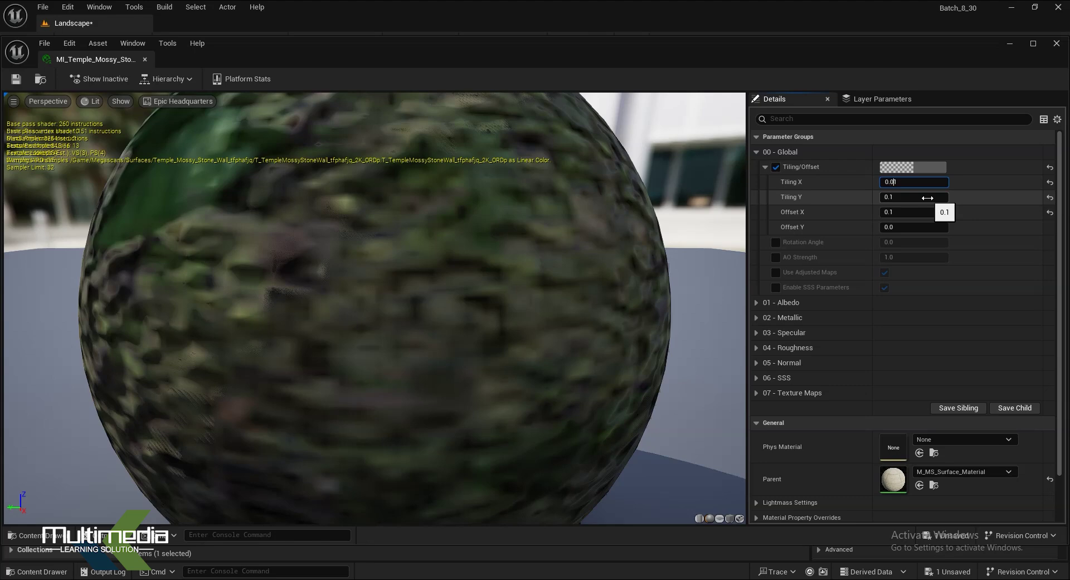
left_click(927, 197)
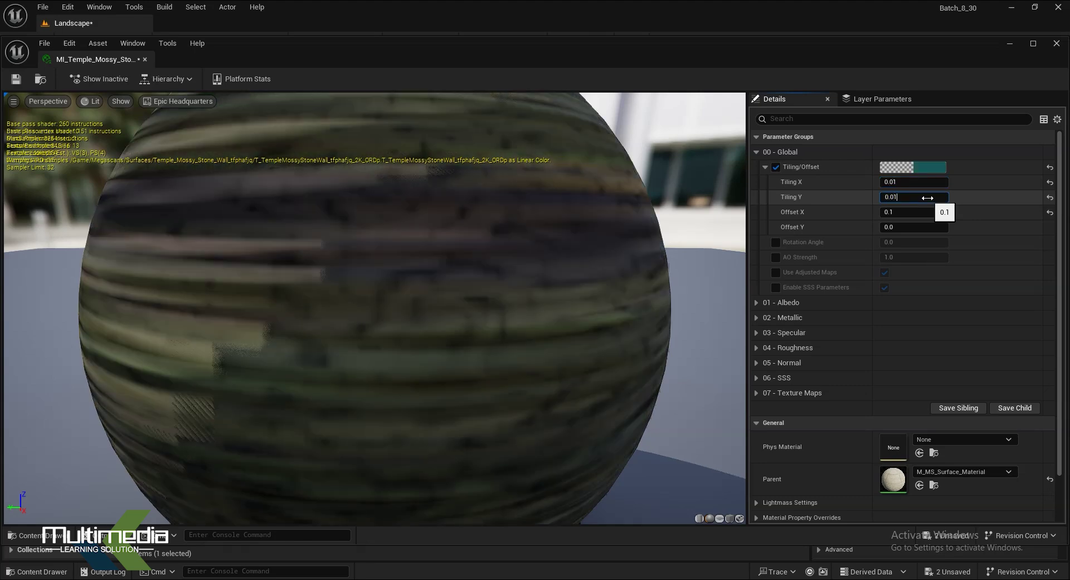
key("Tab")
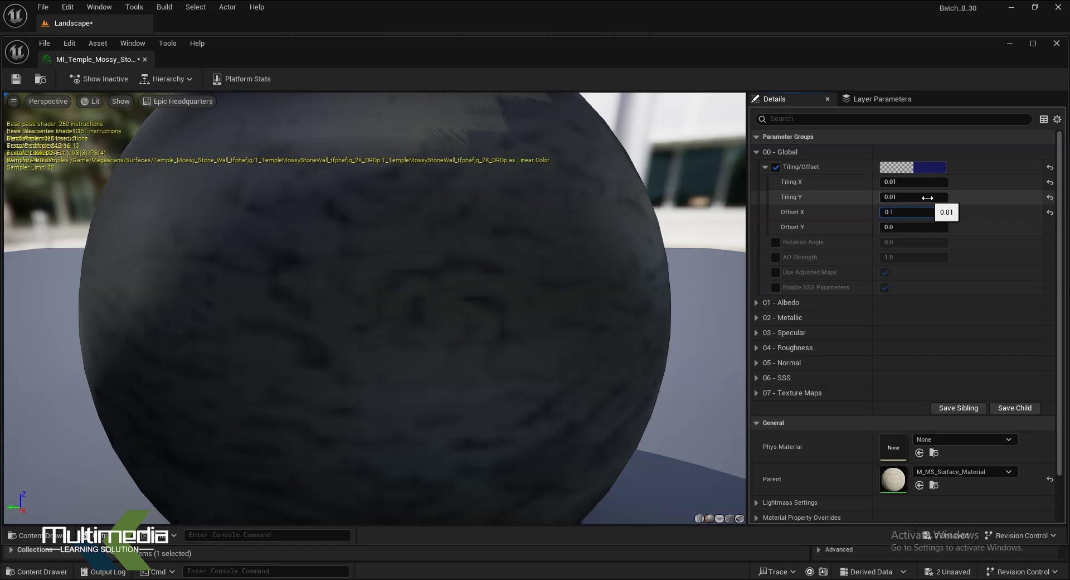
type("0.01")
key("Return")
left_click(15, 78)
left_click_drag(75, 59, 184, 23)
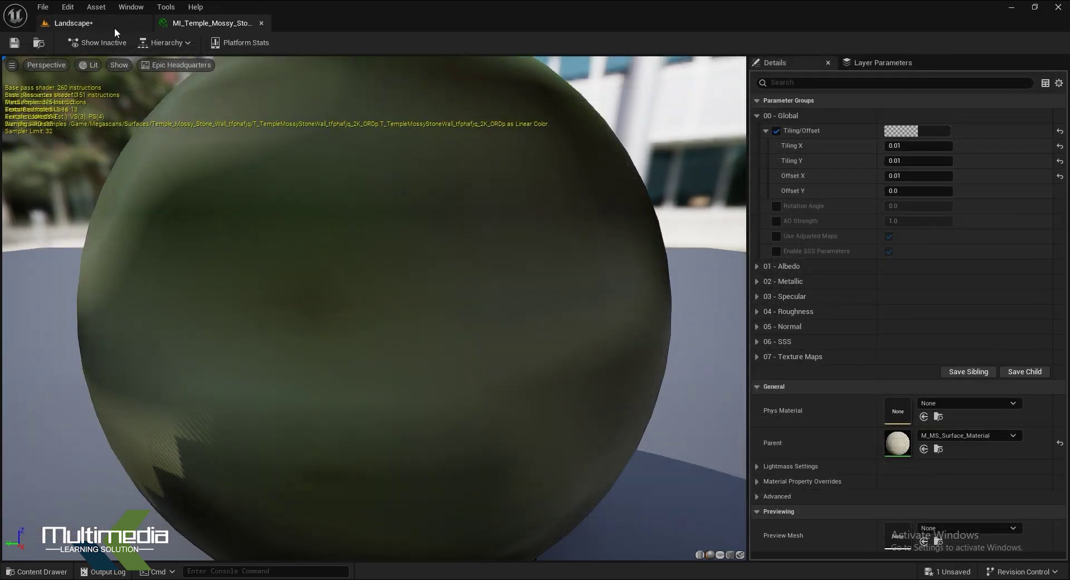
left_click(114, 27)
scroll(631, 313, "up", 2)
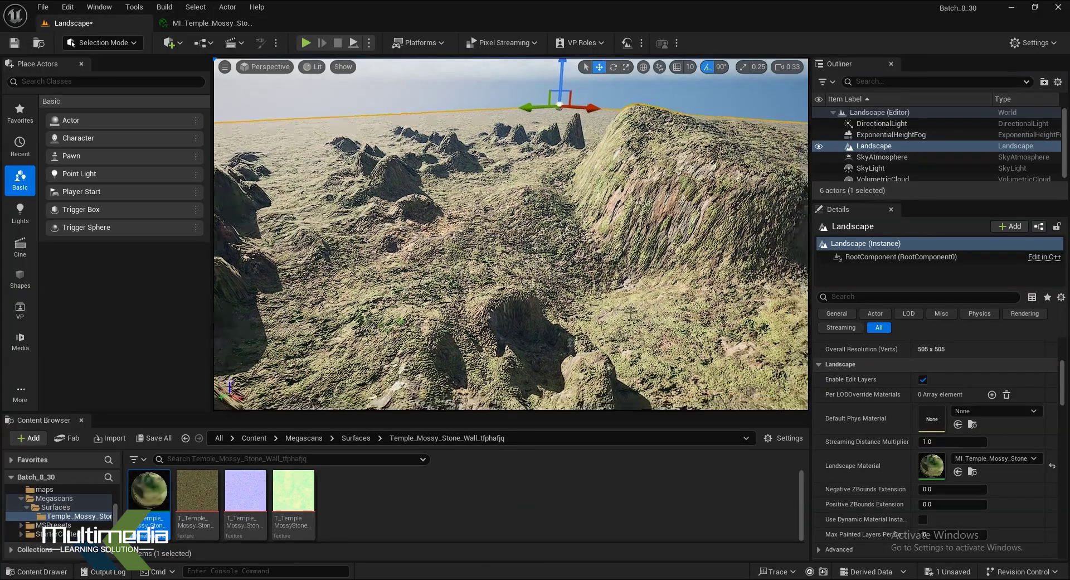
Fly in toward the mossy hills and frame the large hill with the boulder.
right_click_drag(630, 313, 630, 313)
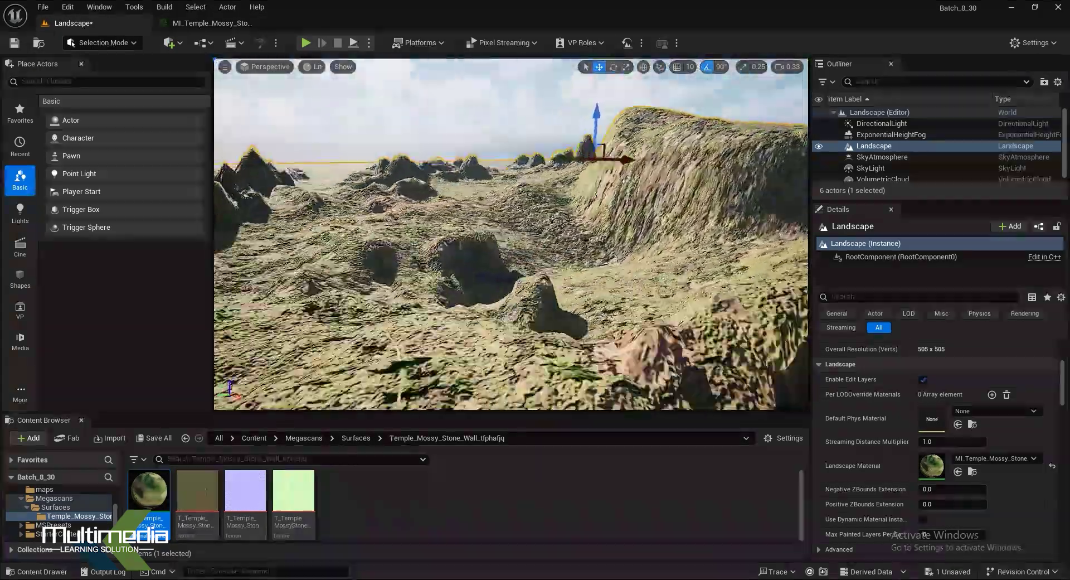
right_click_drag(521, 264, 520, 263)
mouse_move(383, 326)
right_mouse_down()
mouse_move(494, 303)
mouse_move(518, 314)
right_mouse_up()
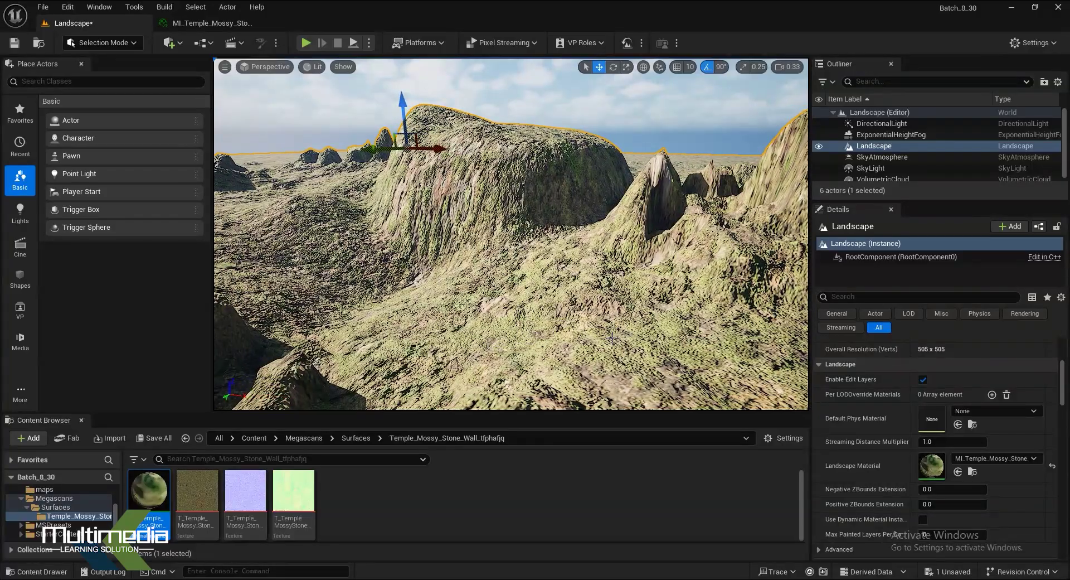
right_click_drag(611, 337, 536, 353)
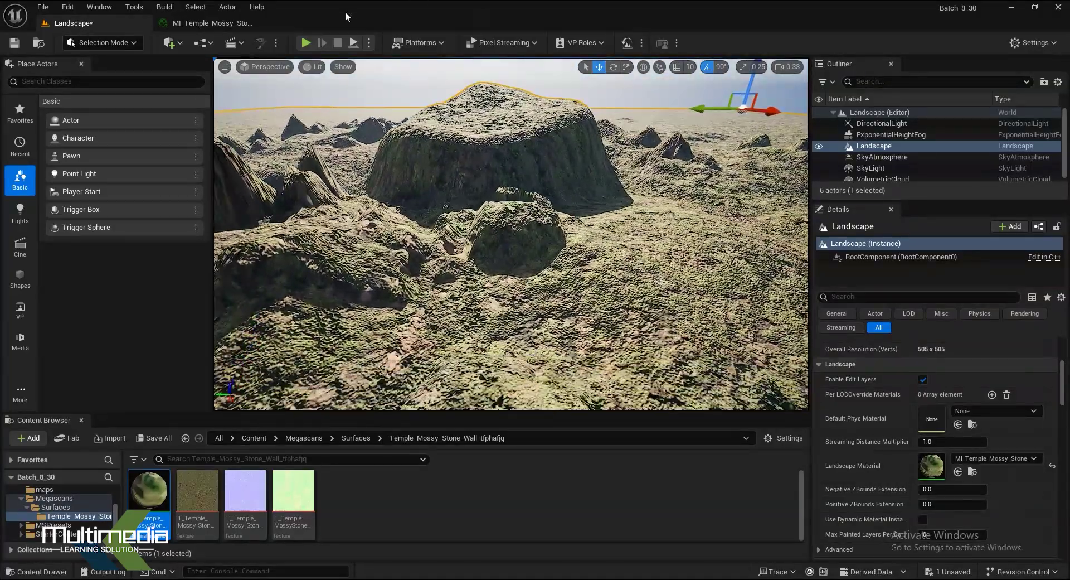
right_click_drag(429, 297, 415, 312)
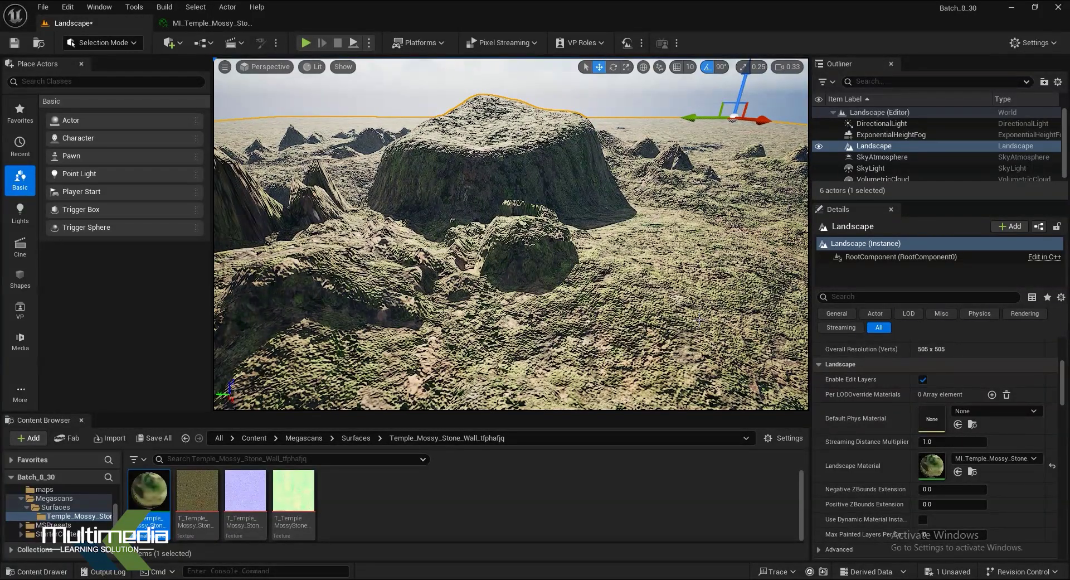
View the mesa up close, then delete the sculpted Landscape actor.
right_click_drag(415, 313, 502, 234)
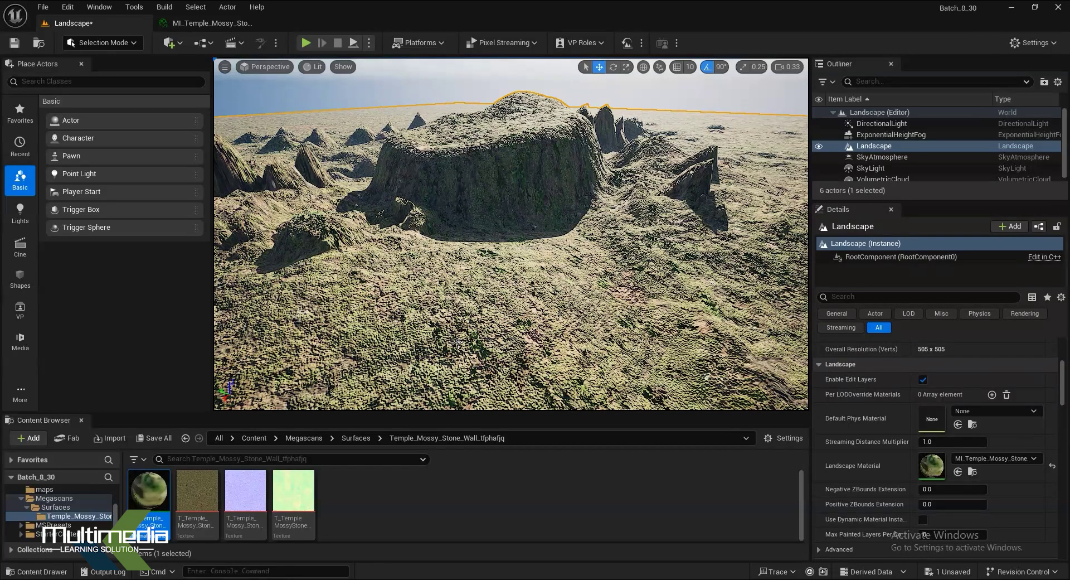
right_click_drag(502, 234, 502, 223)
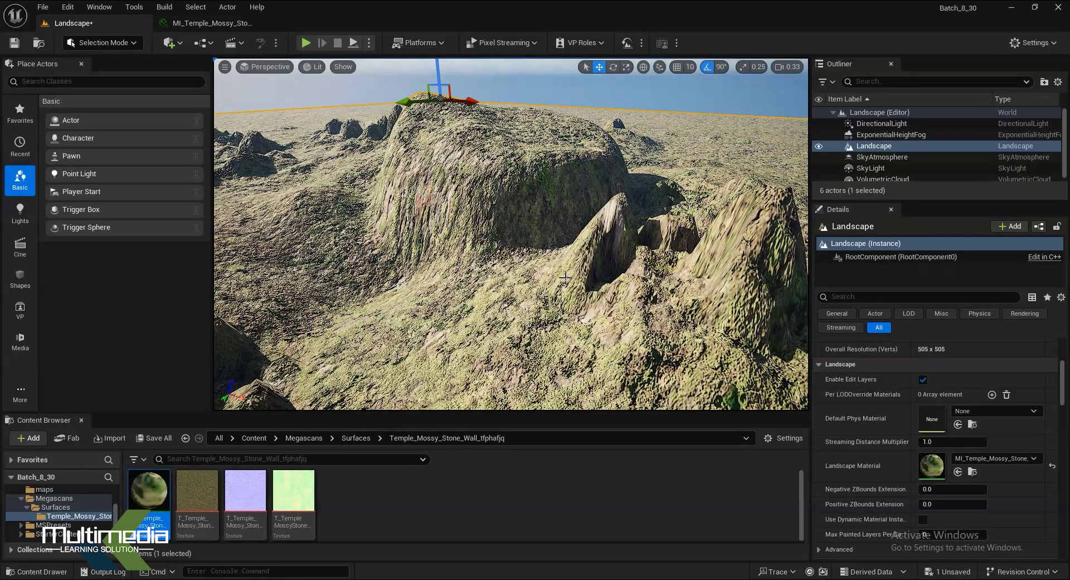
right_click_drag(565, 277, 582, 287)
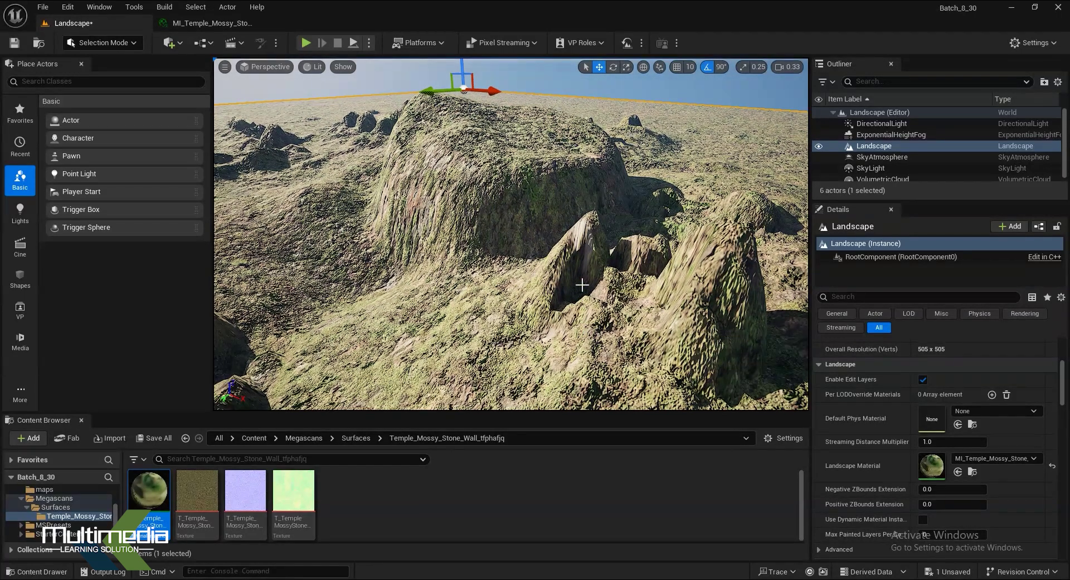
key("Delete")
Return the Content Browser to the top-level Content folder and switch to Landscape Mode.
mouse_move(593, 293)
right_mouse_down()
mouse_move(593, 334)
mouse_move(593, 315)
right_mouse_up()
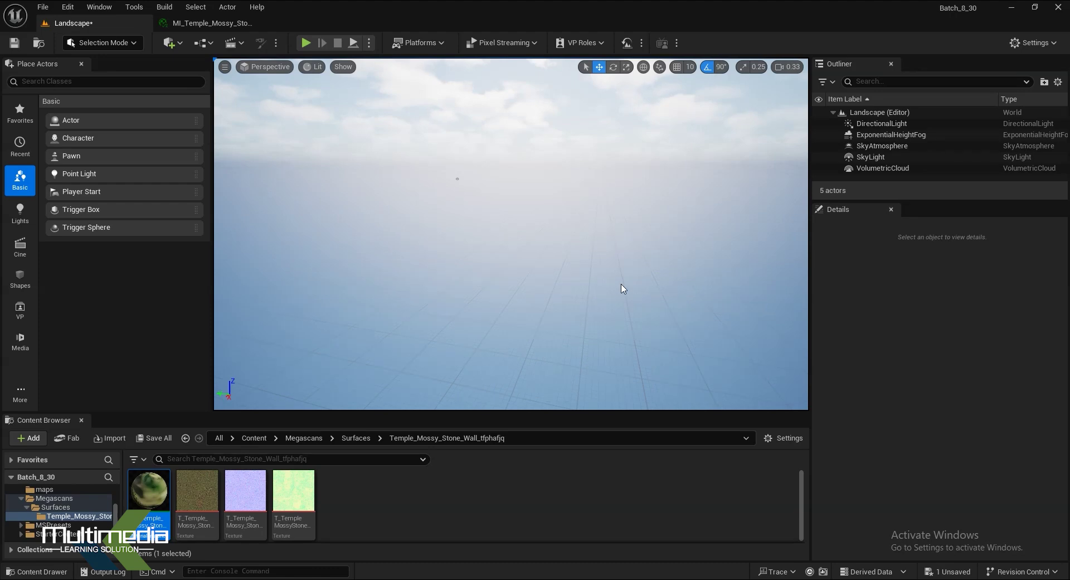
left_click(355, 437)
left_click(303, 437)
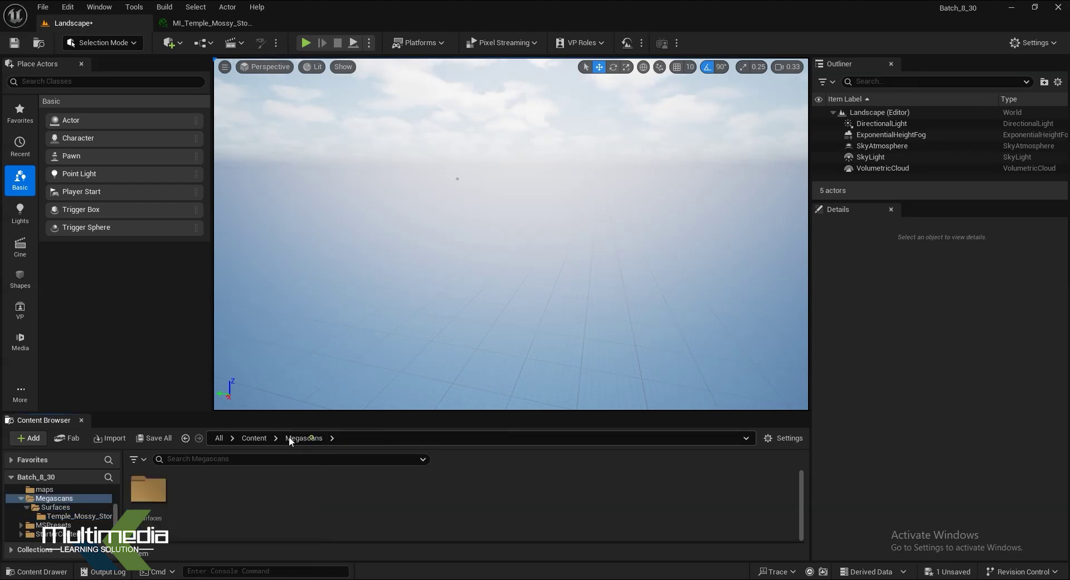
left_click(254, 438)
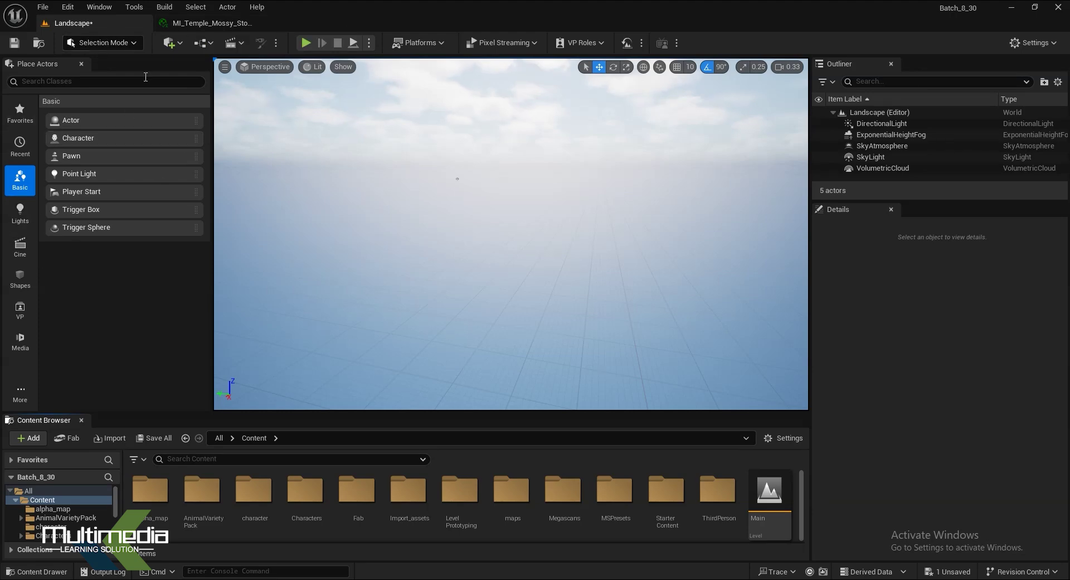
left_click(98, 42)
left_click(98, 75)
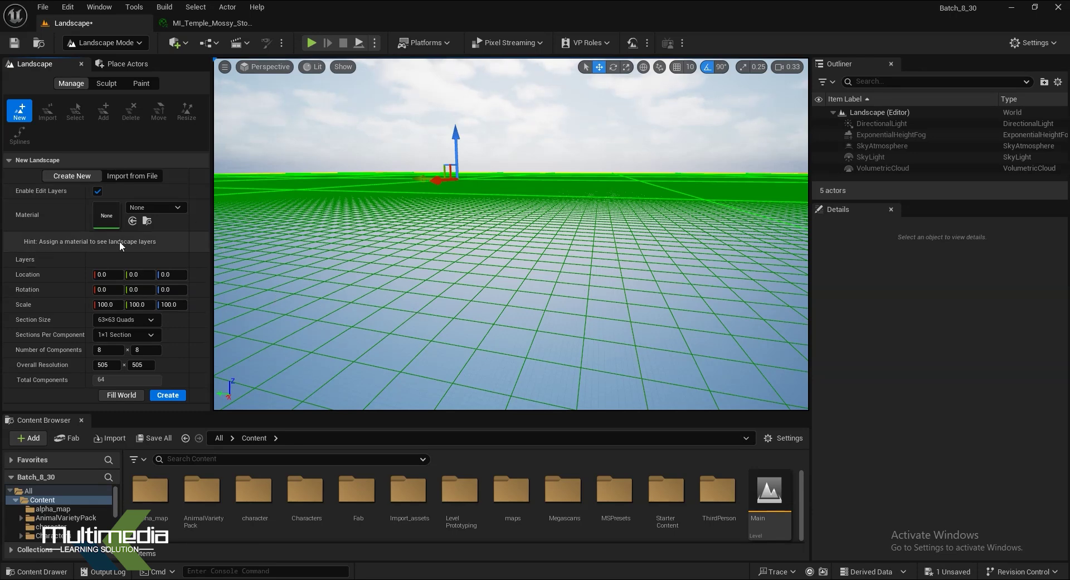
Set New Landscape to Import from File and browse for the heightmap file.
left_click(127, 177)
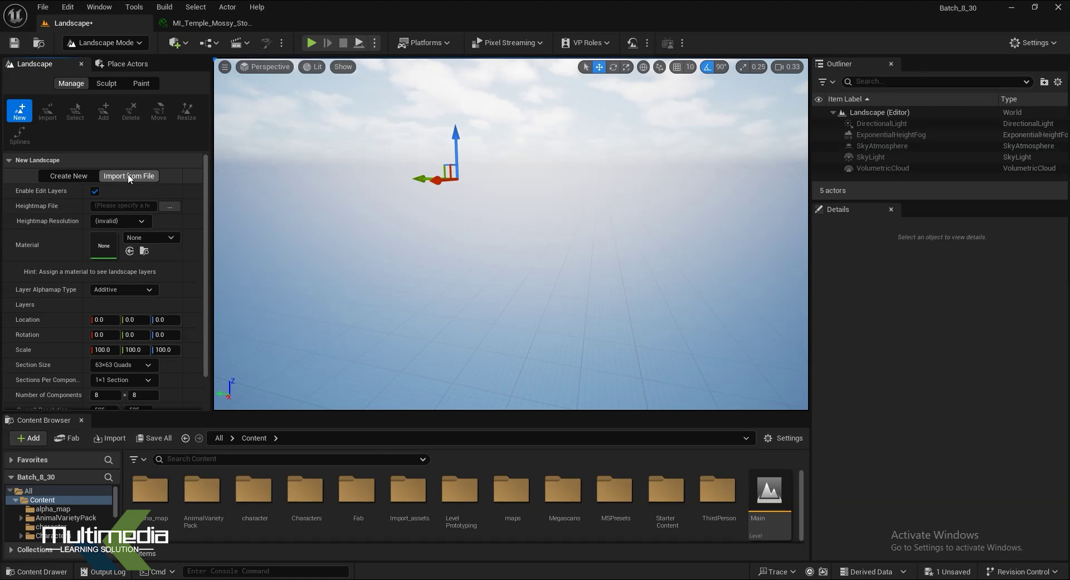
left_click(58, 177)
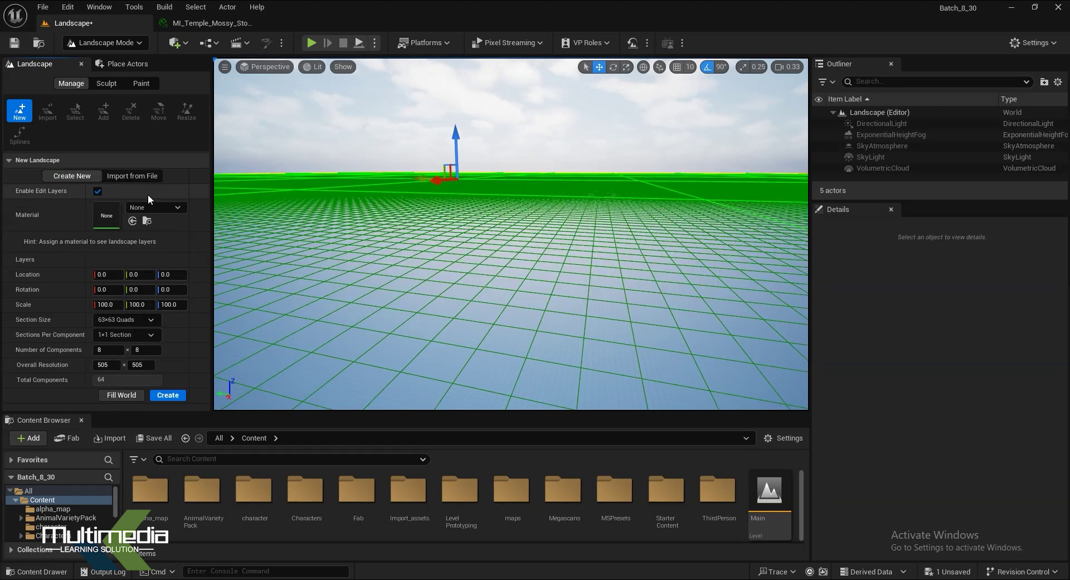
left_click(135, 176)
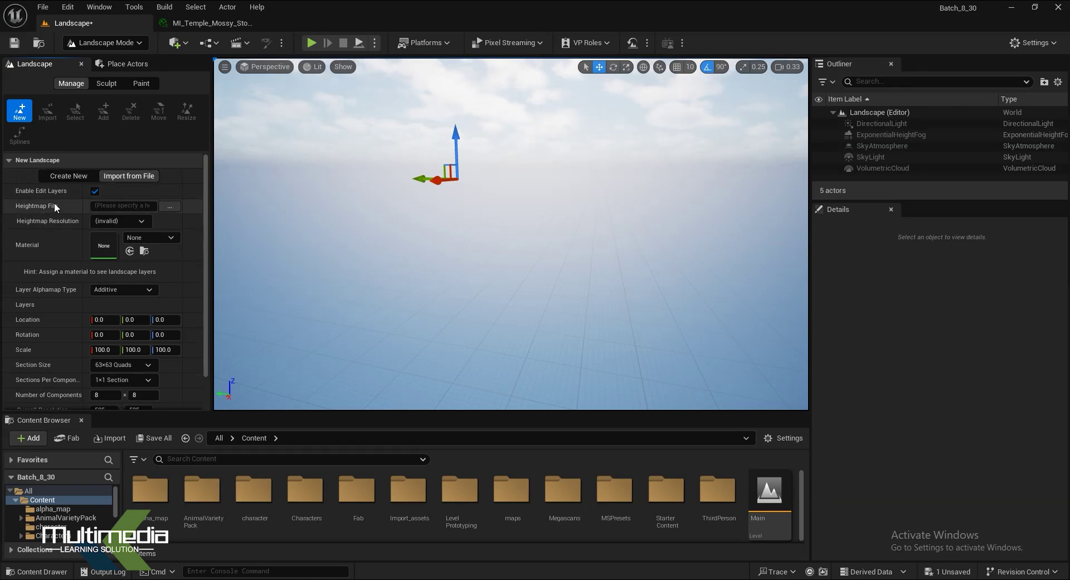
left_click(170, 206)
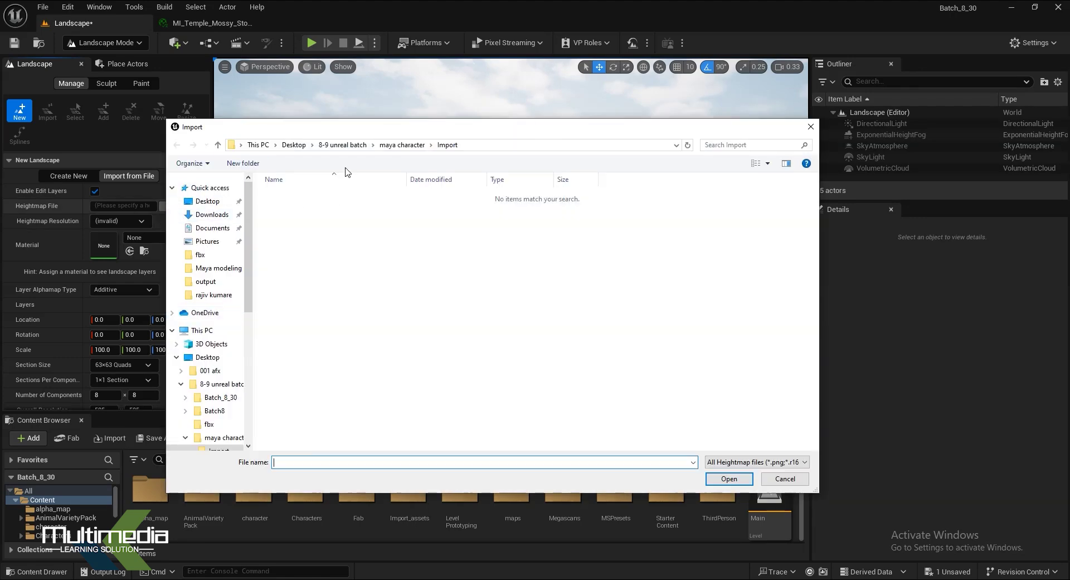
Load hieght map.png from D:\unreal projects files as the landscape heightmap.
left_click(211, 333)
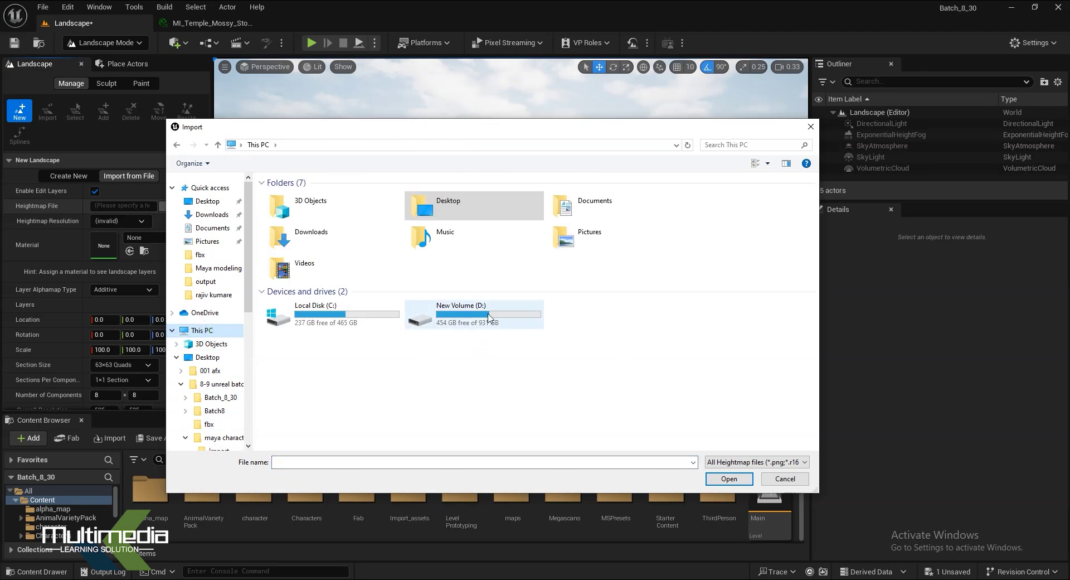
double_click(446, 312)
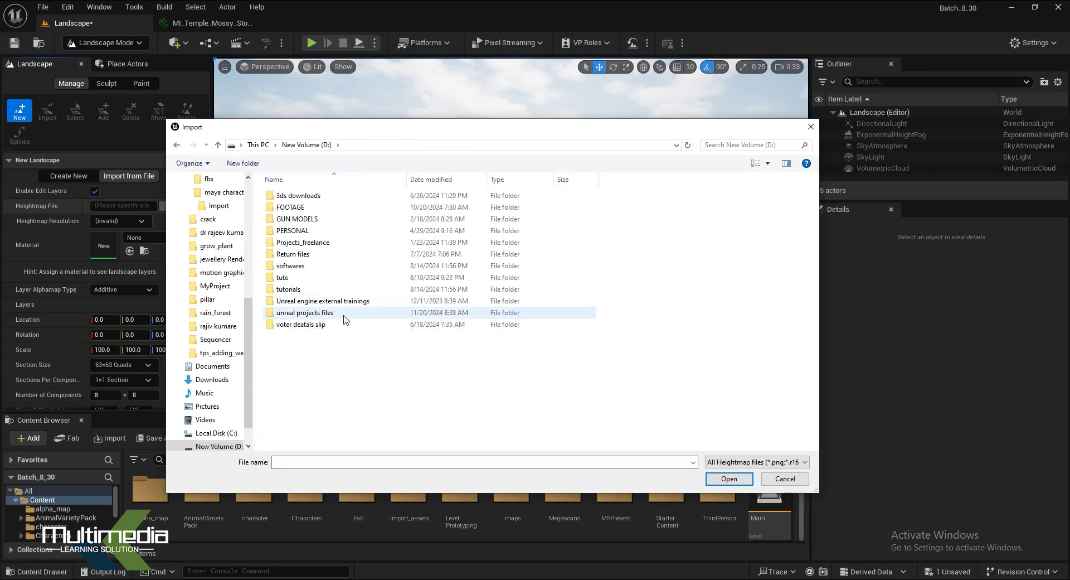
double_click(315, 313)
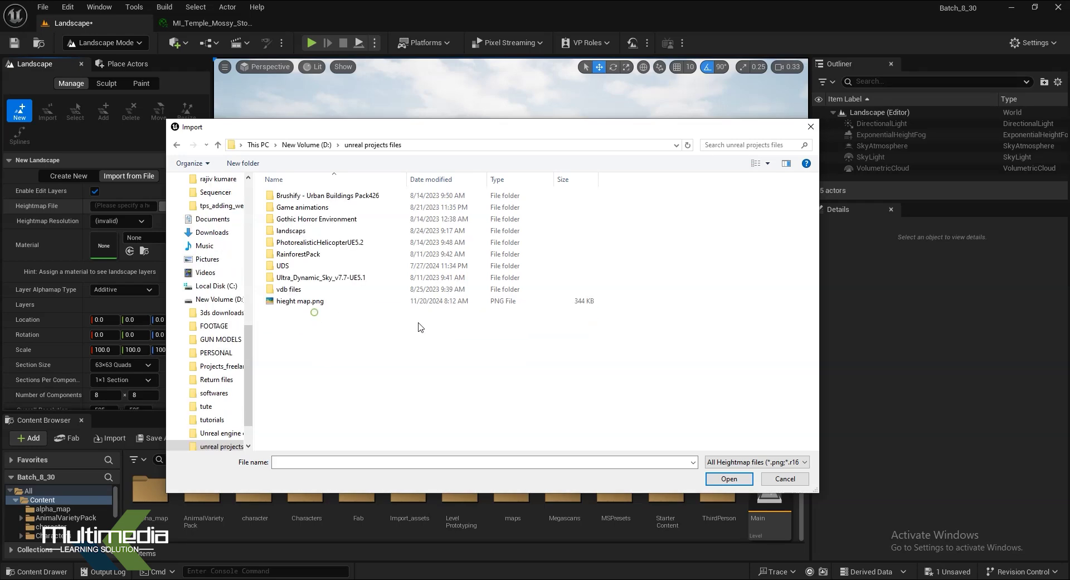
left_click(298, 307)
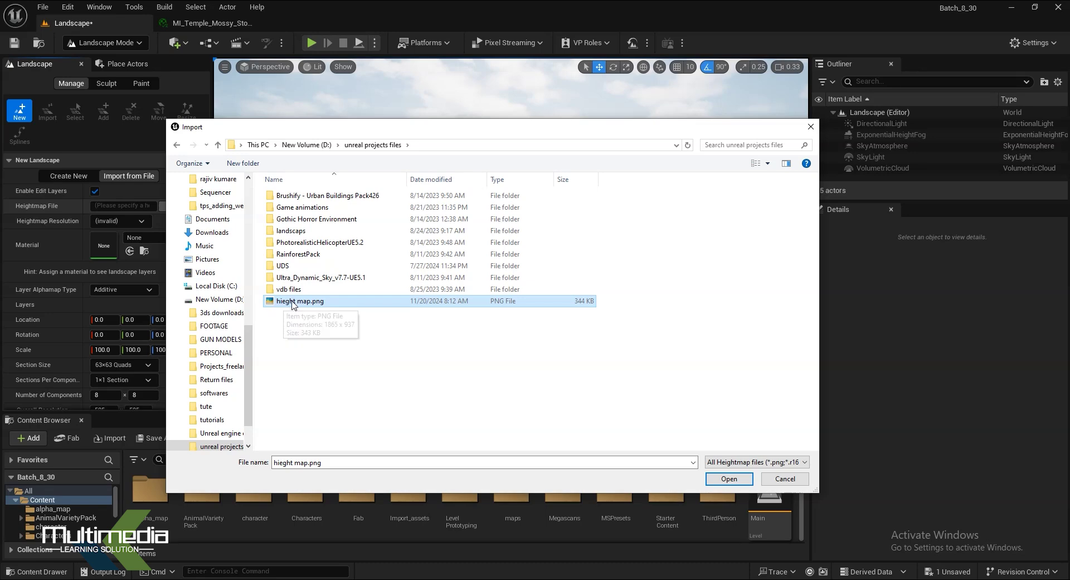
left_click(722, 478)
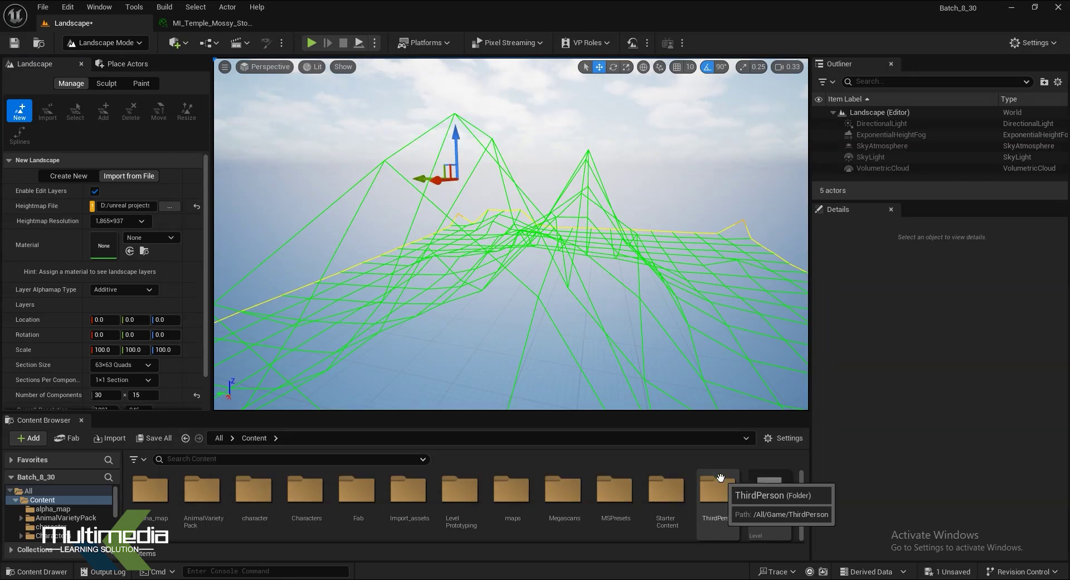
Survey the wireframe landscape preview and raise the viewport camera speed.
right_click_drag(624, 346, 623, 346)
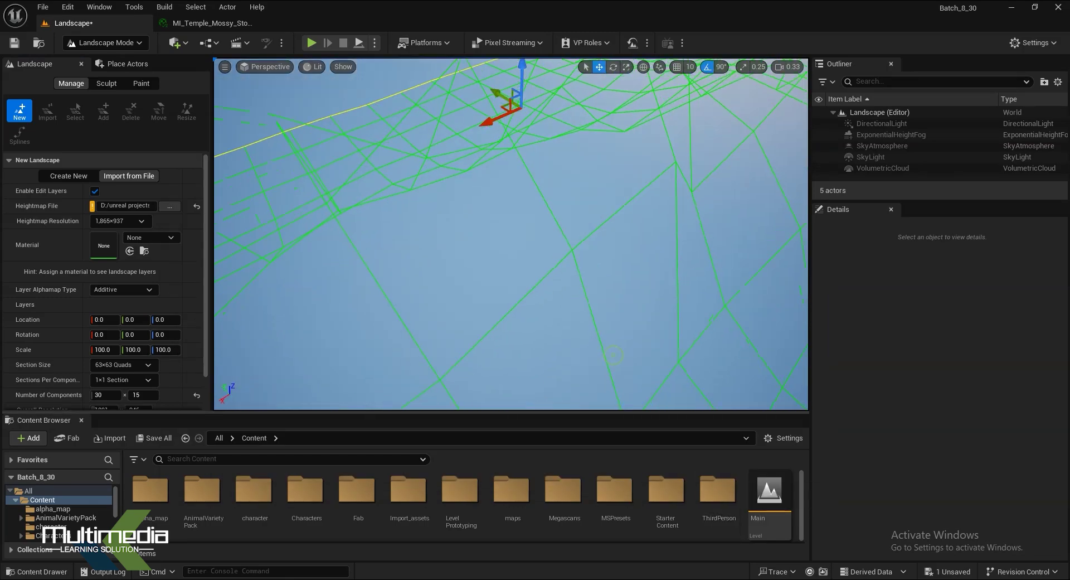
mouse_move(550, 318)
right_mouse_down()
mouse_move(563, 291)
mouse_move(553, 340)
right_mouse_up()
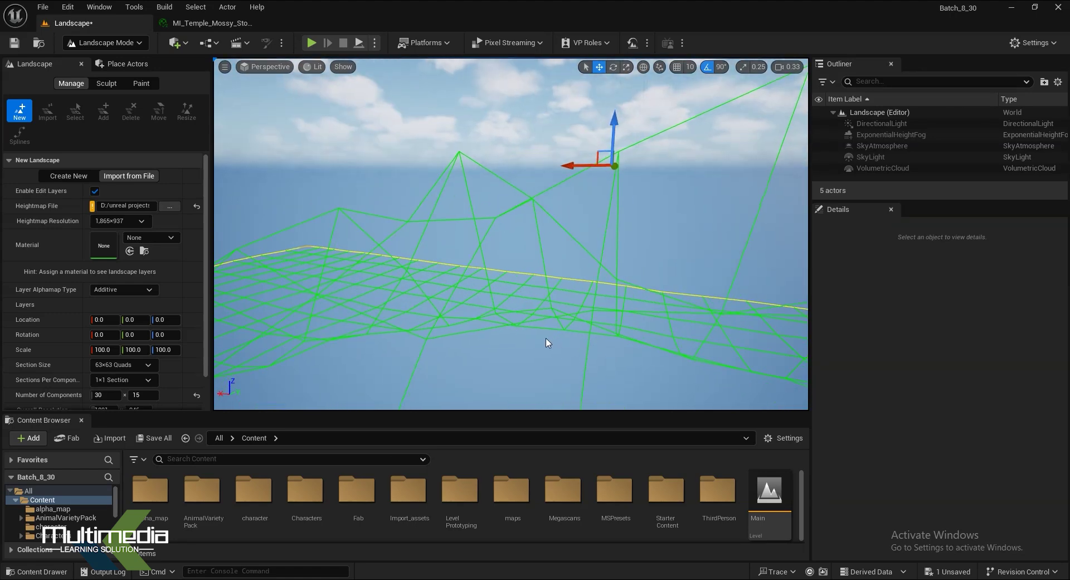
right_click_drag(562, 368, 530, 363)
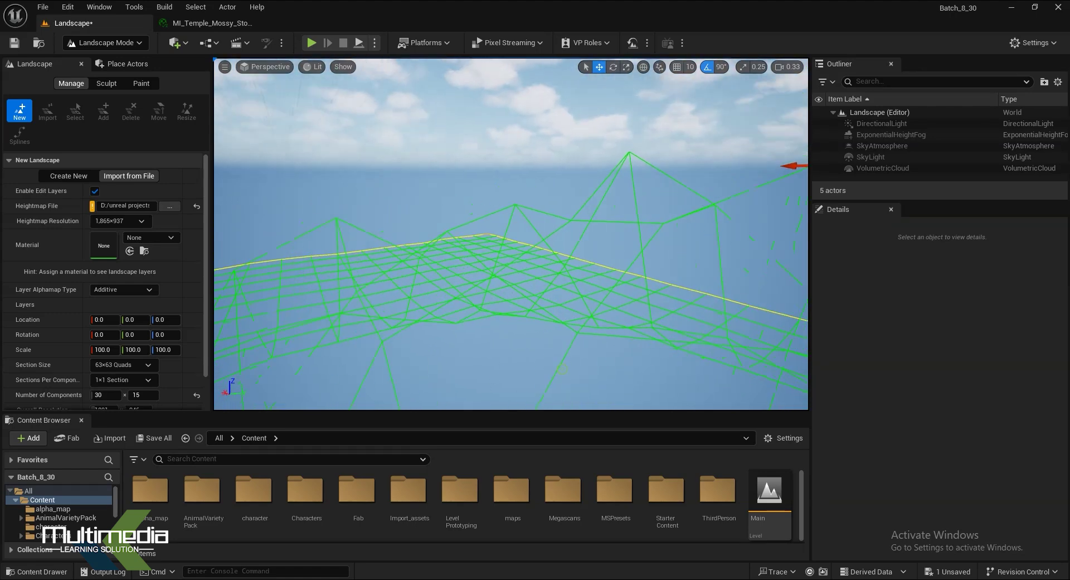
left_click(789, 68)
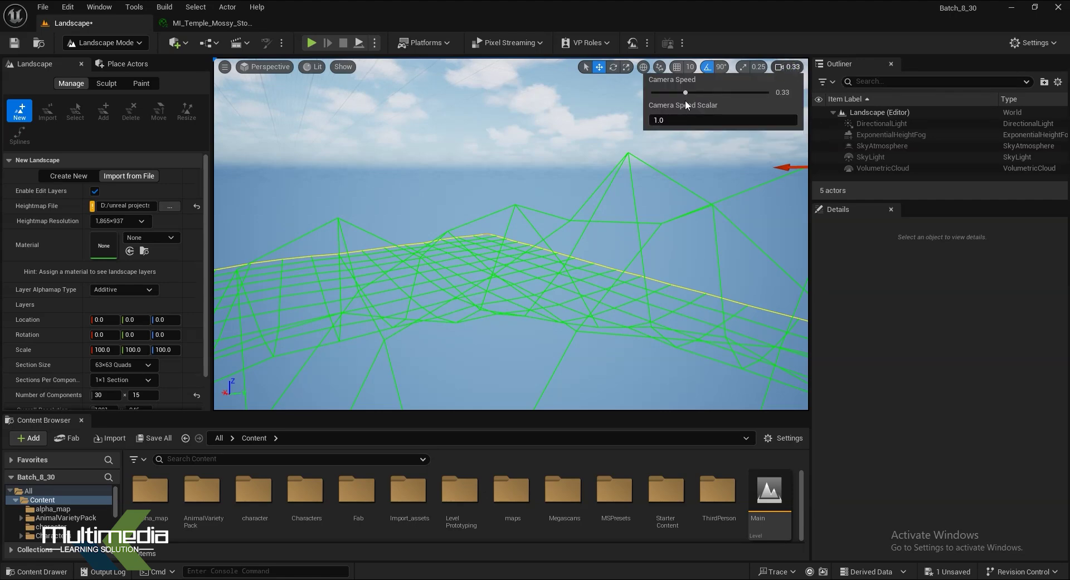
mouse_move(693, 93)
left_mouse_down()
mouse_move(707, 89)
mouse_move(703, 118)
left_mouse_up()
Fly around the preview to view its arching edge, origin and a peak.
left_click_drag(446, 404, 557, 379)
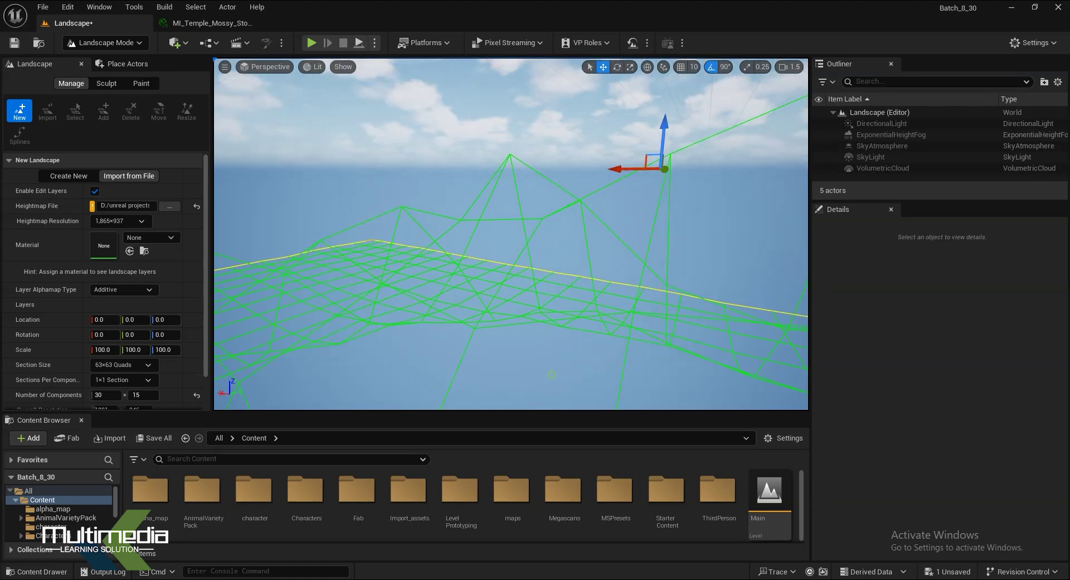
key("Down")
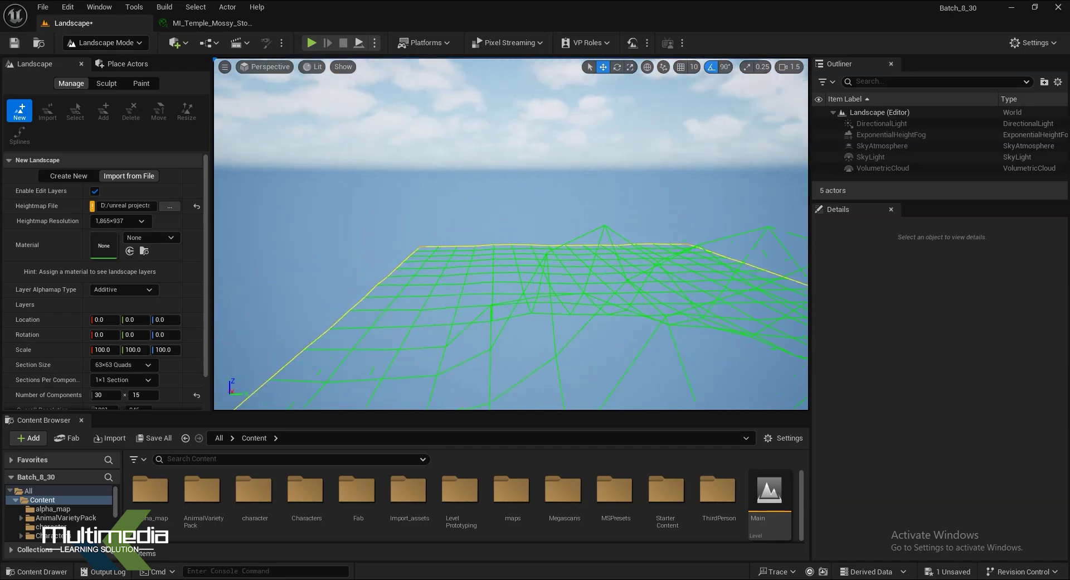
mouse_move(562, 385)
left_mouse_down()
mouse_move(580, 368)
mouse_move(579, 379)
left_mouse_up()
key("Up")
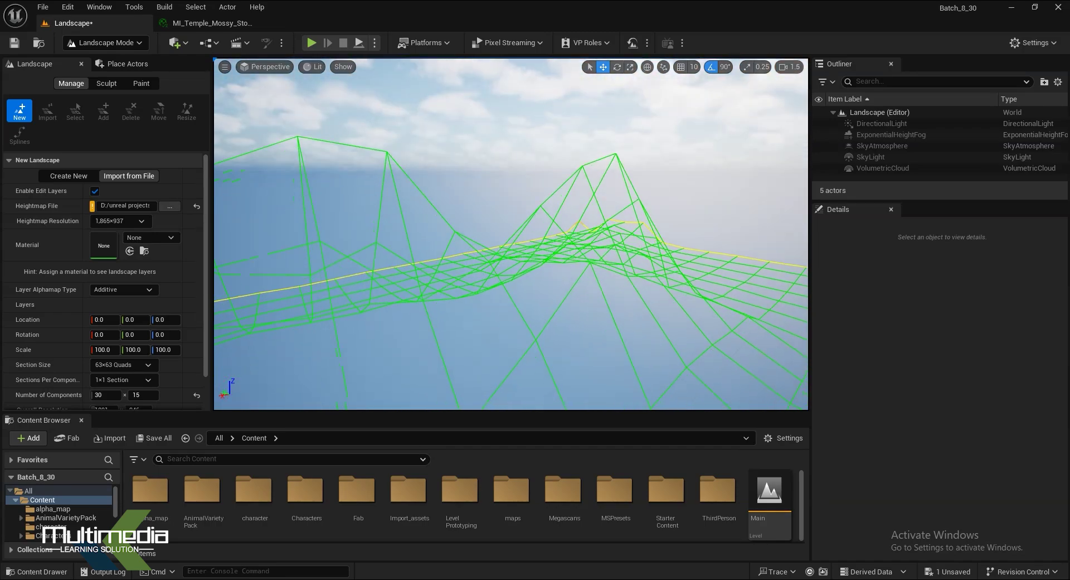
left_click_drag(618, 331, 613, 317)
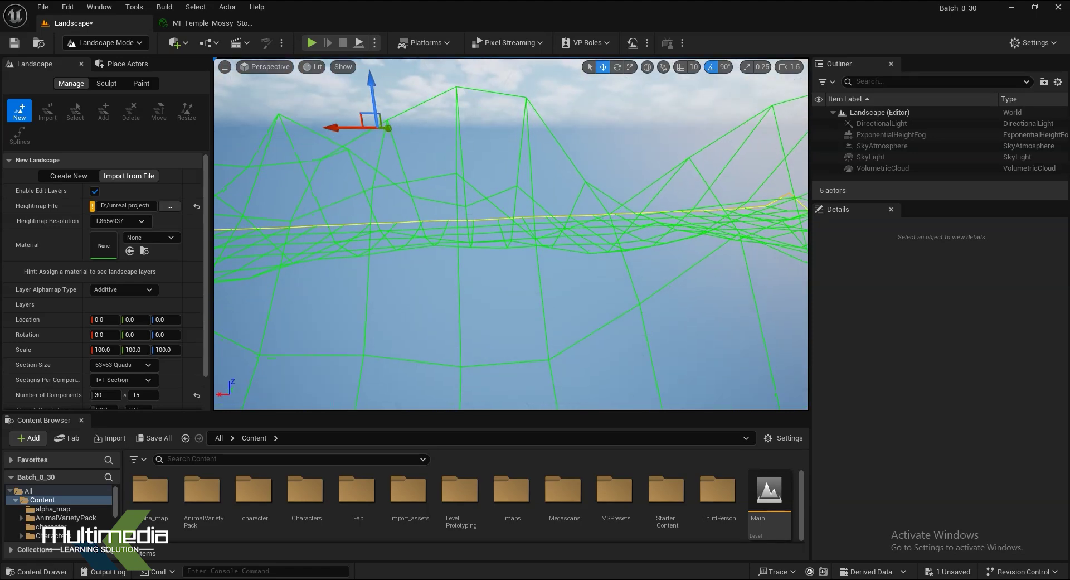
left_click_drag(582, 257, 674, 248)
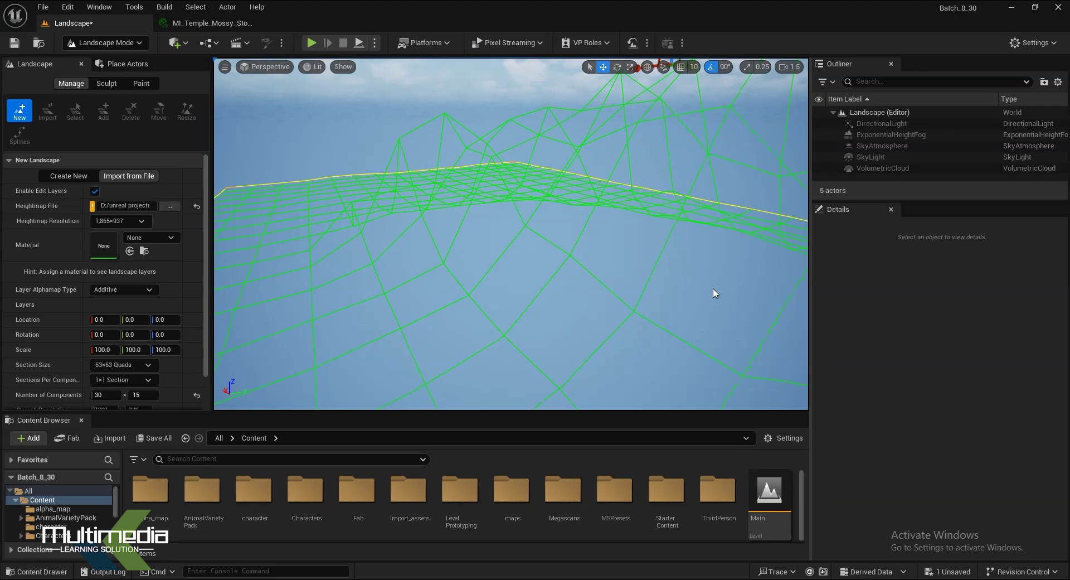
left_click_drag(703, 345, 602, 307)
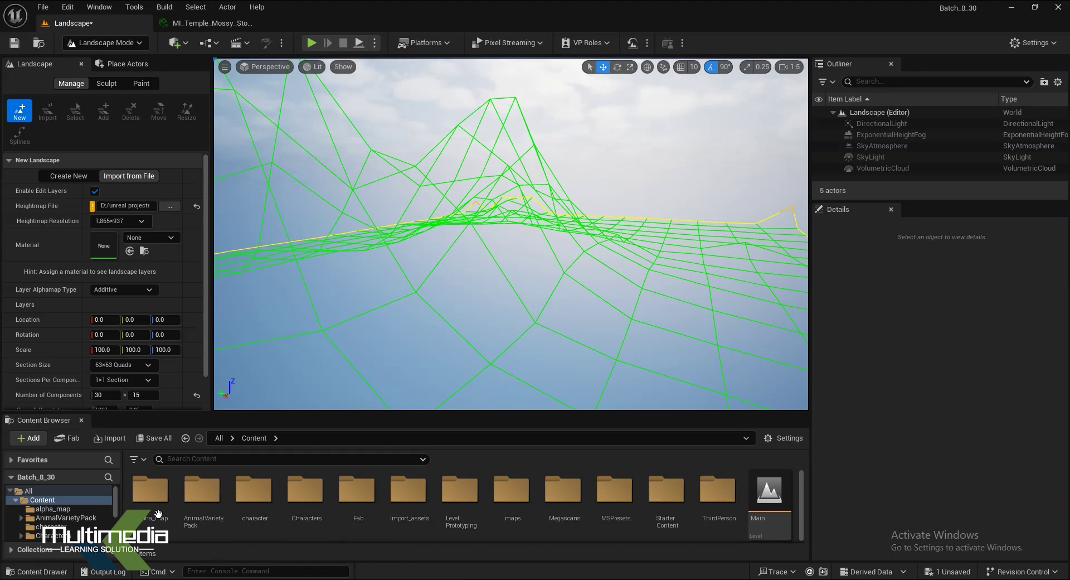
Open the hieght_map texture from the alpha_map folder in the texture editor.
double_click(167, 513)
mouse_move(156, 497)
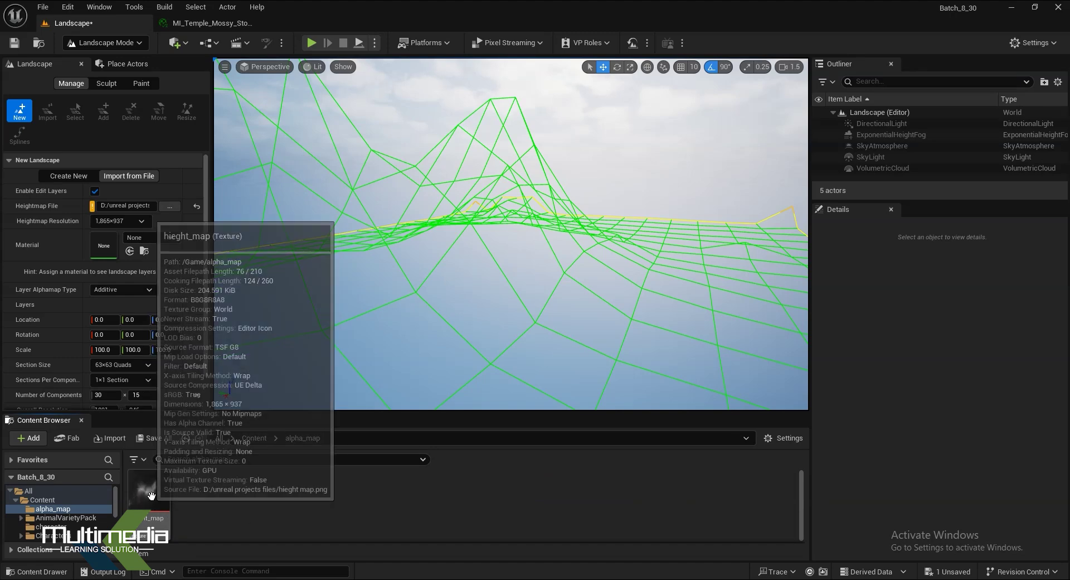
double_click(156, 497)
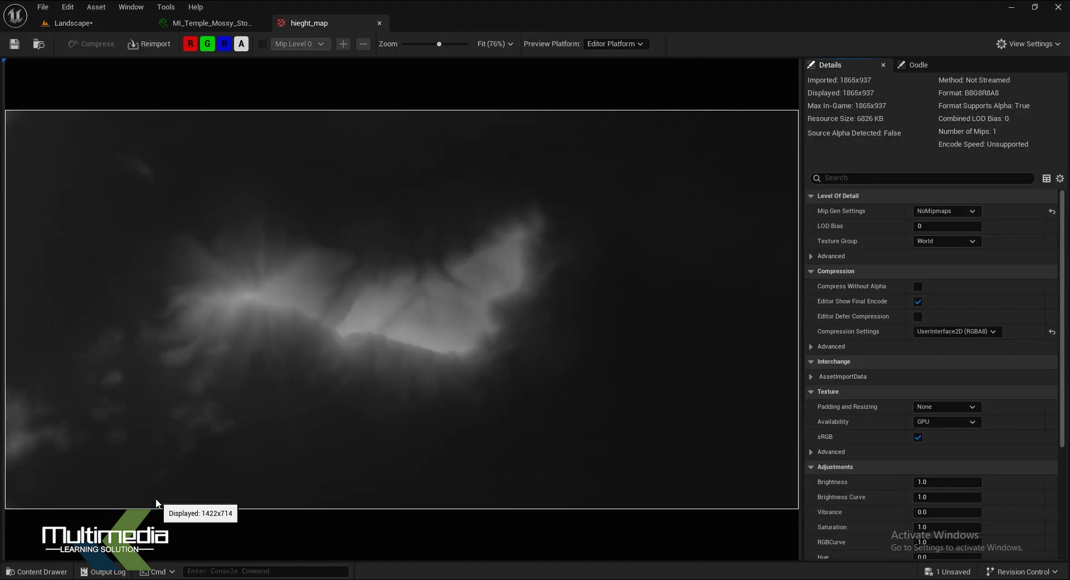
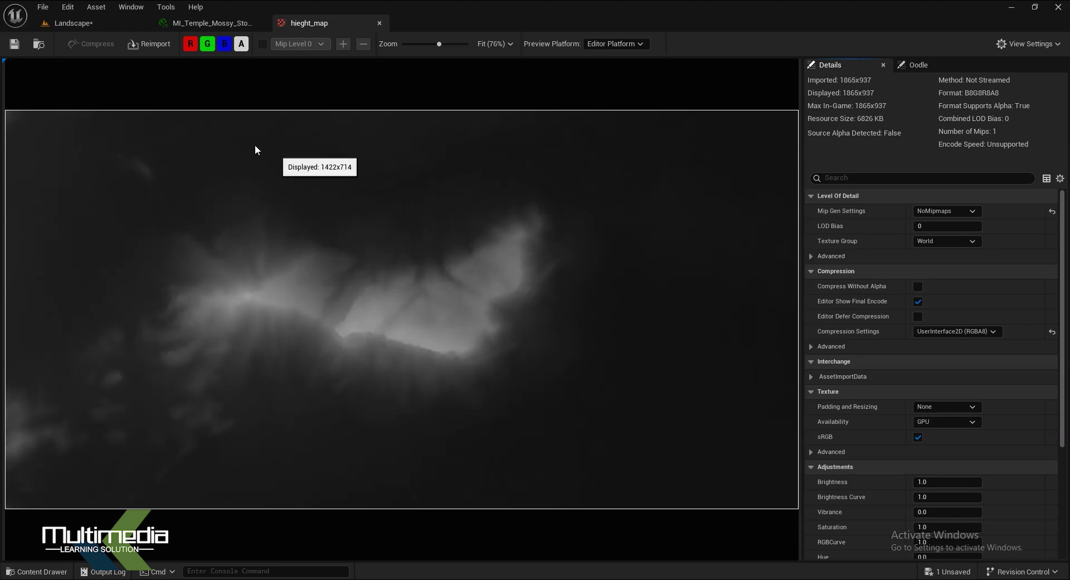
Close the height_map texture and MI_Temple_Mossy_Stone material instance editors.
left_click(379, 23)
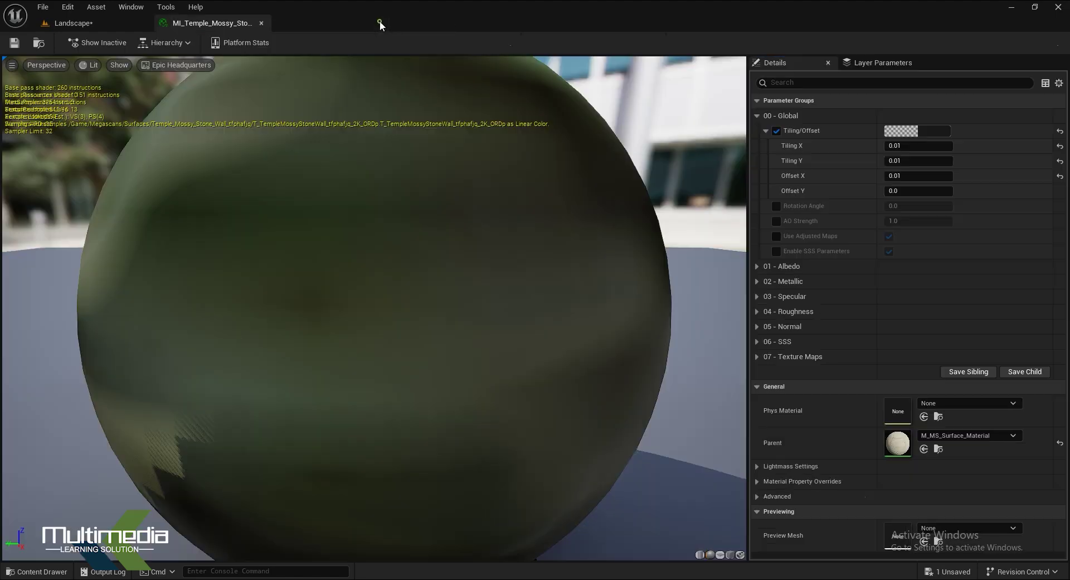
left_click(263, 23)
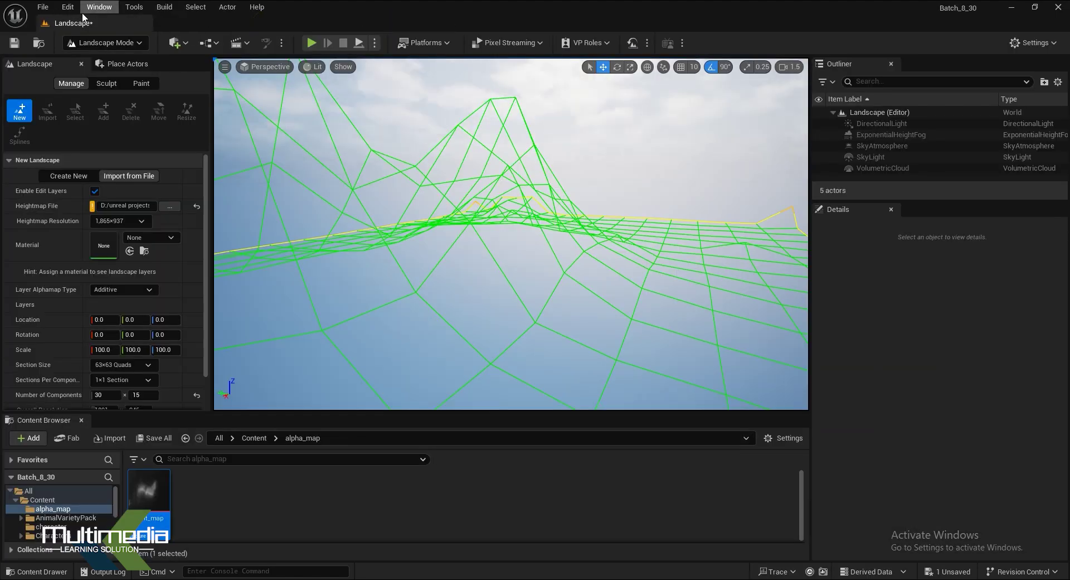
right_click_drag(584, 285, 641, 281)
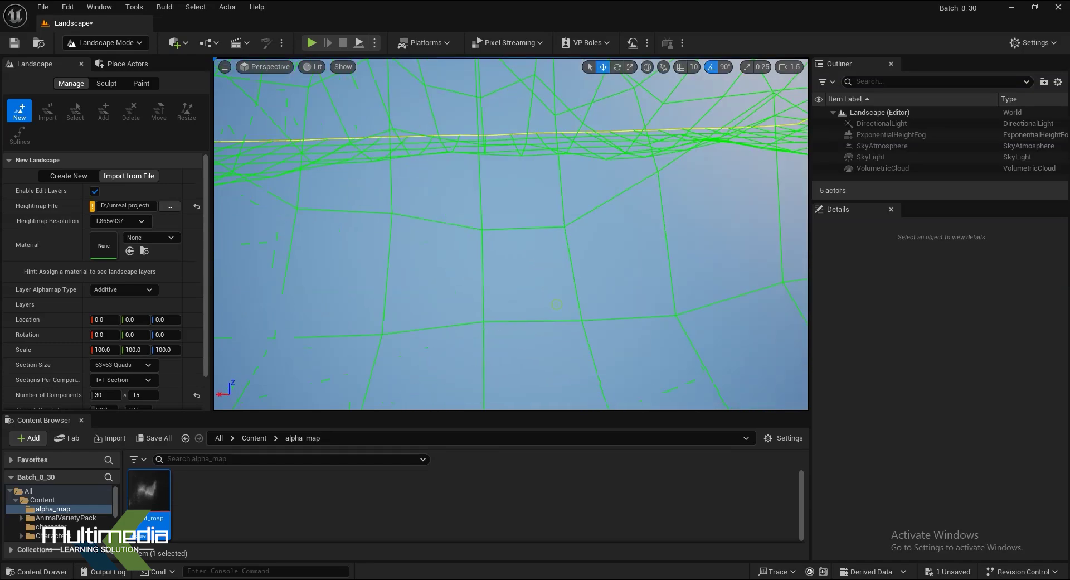
Check the wireframe preview and import the heightmap from file as a new Landscape.
right_click_drag(559, 315, 559, 315)
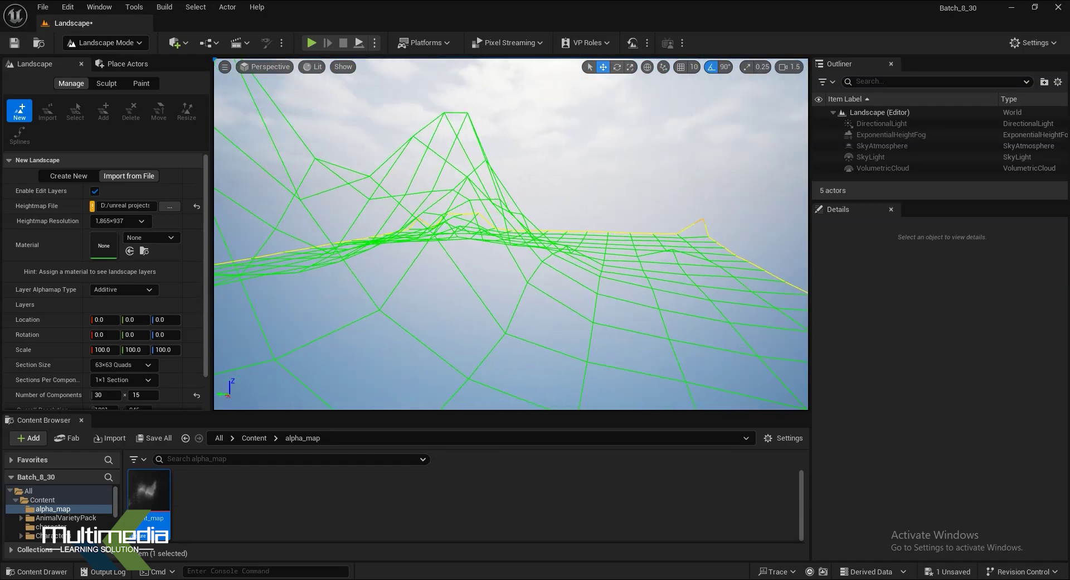
scroll(136, 279, "down", 2)
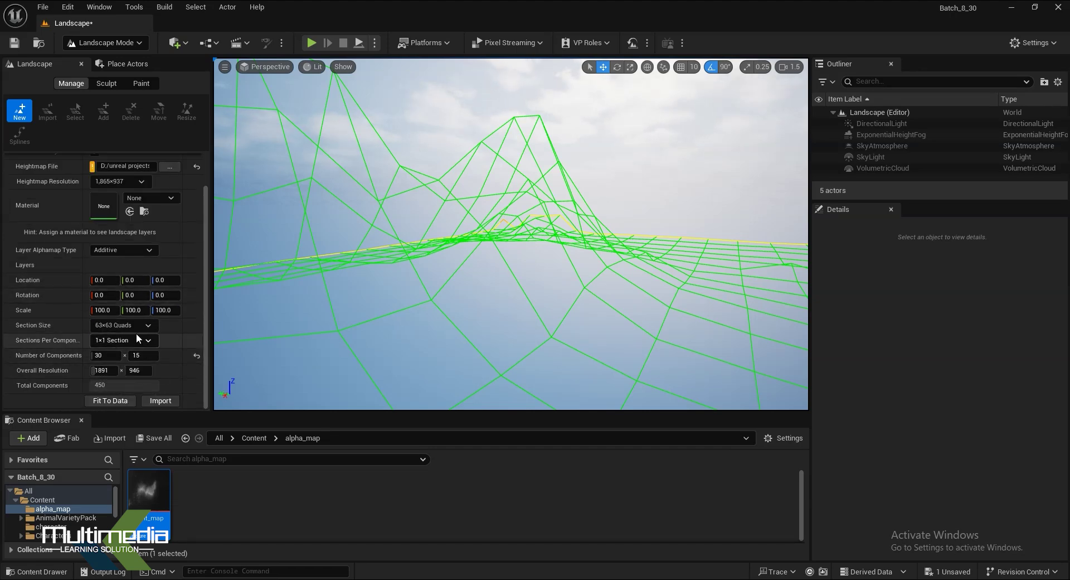
right_click_drag(489, 341, 489, 342)
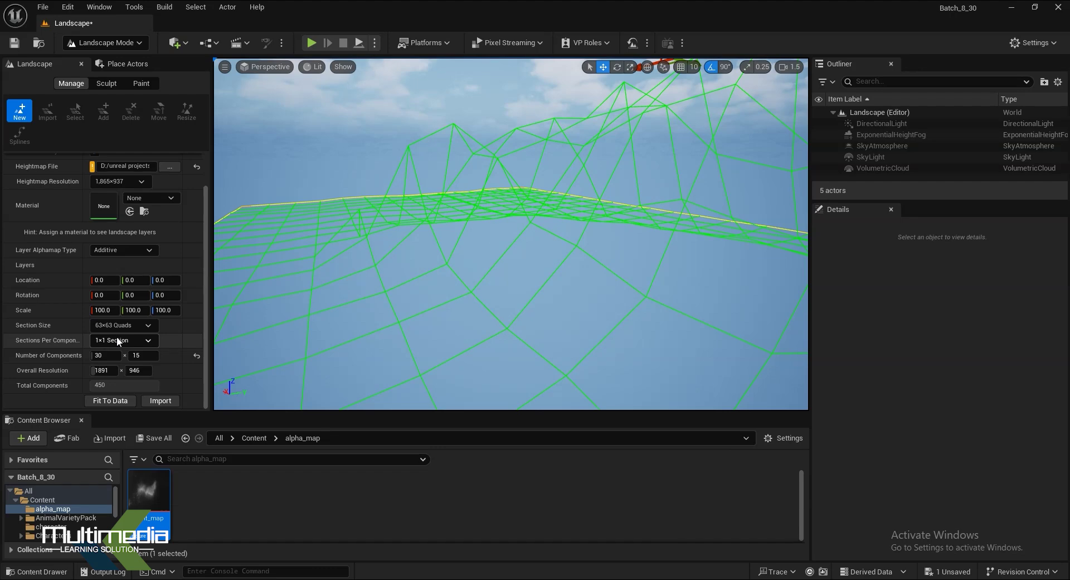
left_click(157, 402)
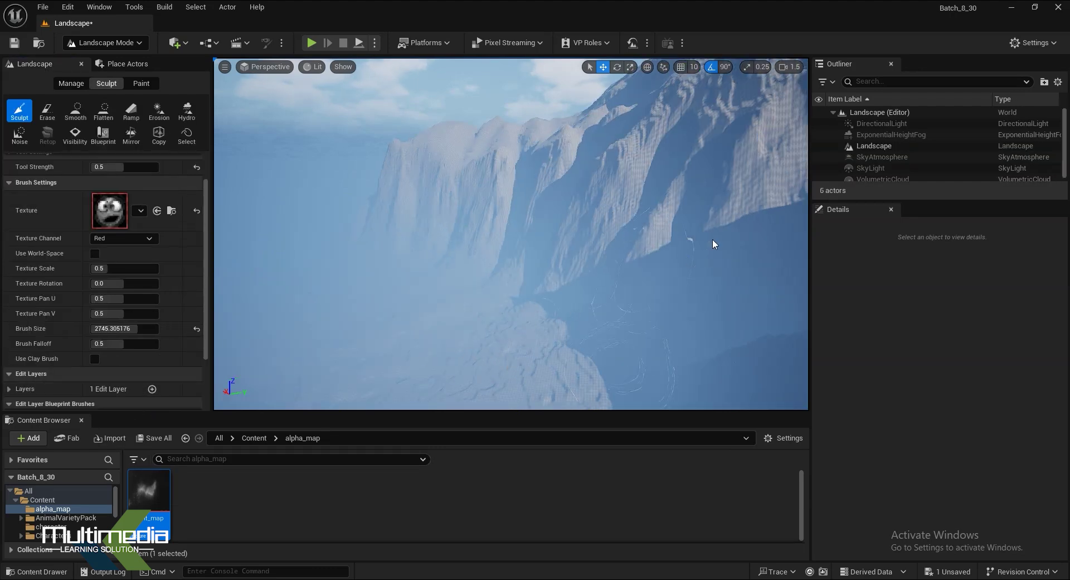
Fly in toward the cliff face of the newly imported mountain terrain.
right_click_drag(641, 295, 638, 305)
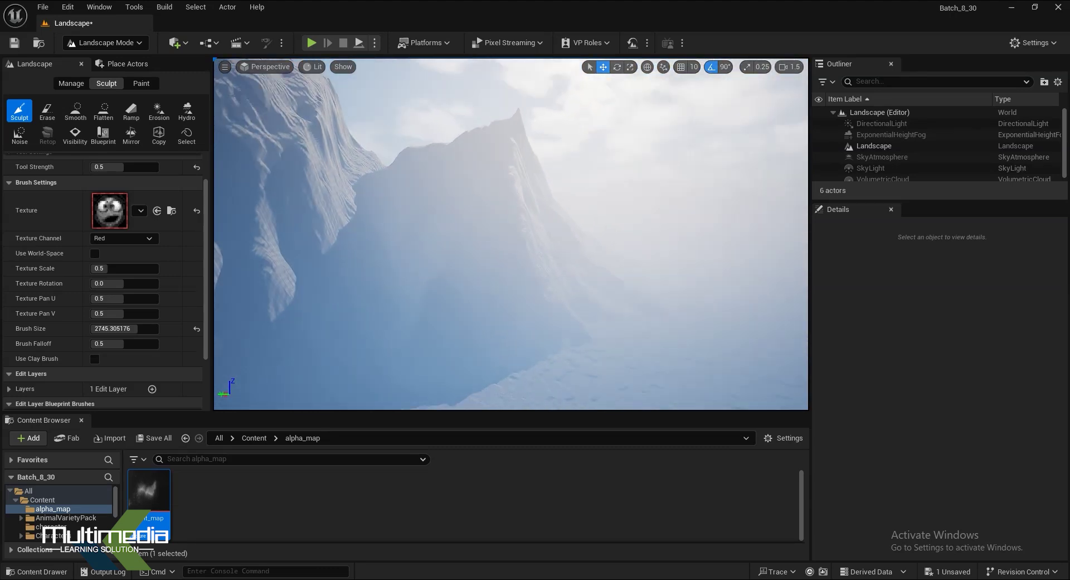
scroll(645, 323, "down", 5)
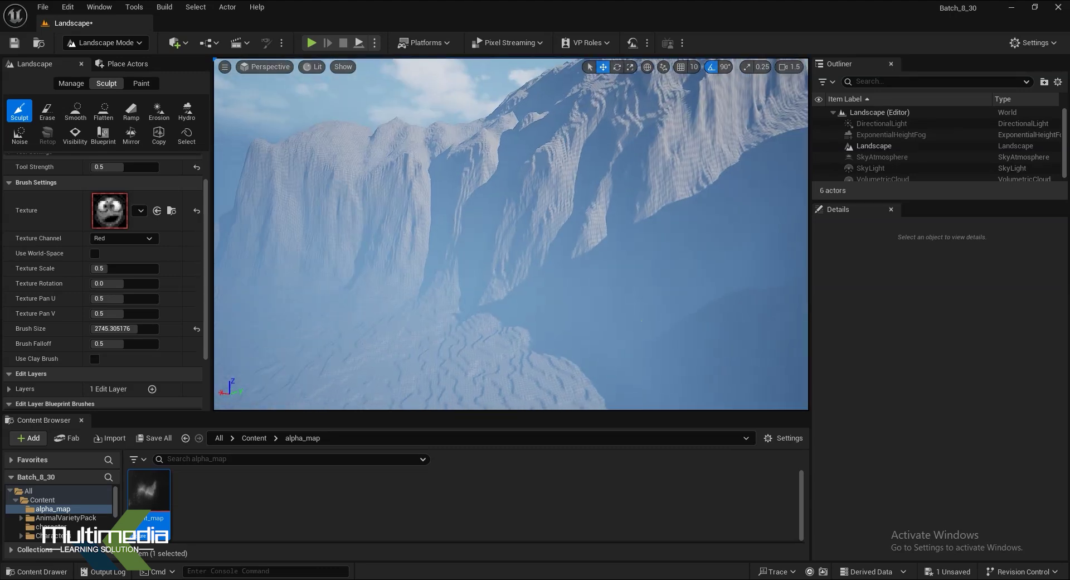
scroll(640, 323, "down", 2)
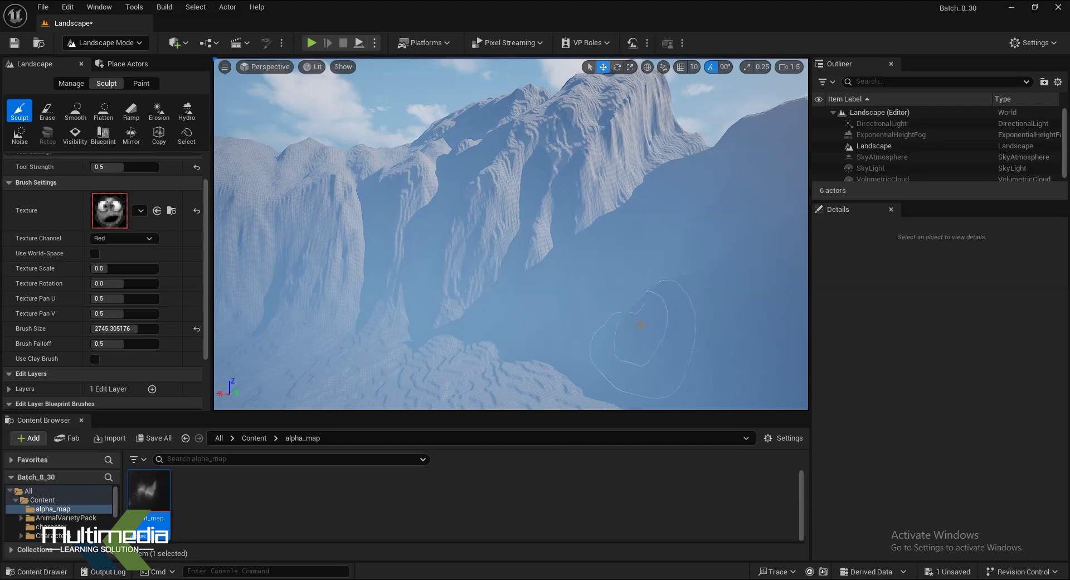
scroll(640, 323, "down", 2)
scroll(640, 324, "down", 2)
scroll(640, 325, "down", 2)
scroll(641, 325, "down", 2)
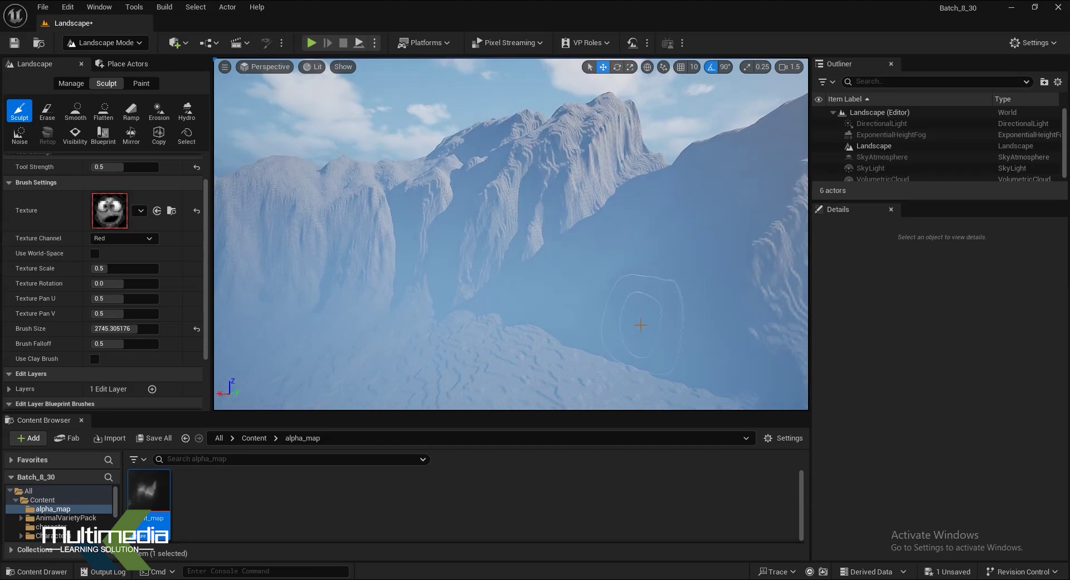
scroll(640, 324, "down", 2)
scroll(640, 325, "down", 2)
scroll(641, 324, "down", 2)
scroll(641, 325, "down", 2)
scroll(641, 325, "down", 2)
scroll(641, 326, "down", 2)
scroll(640, 326, "down", 2)
scroll(640, 327, "down", 2)
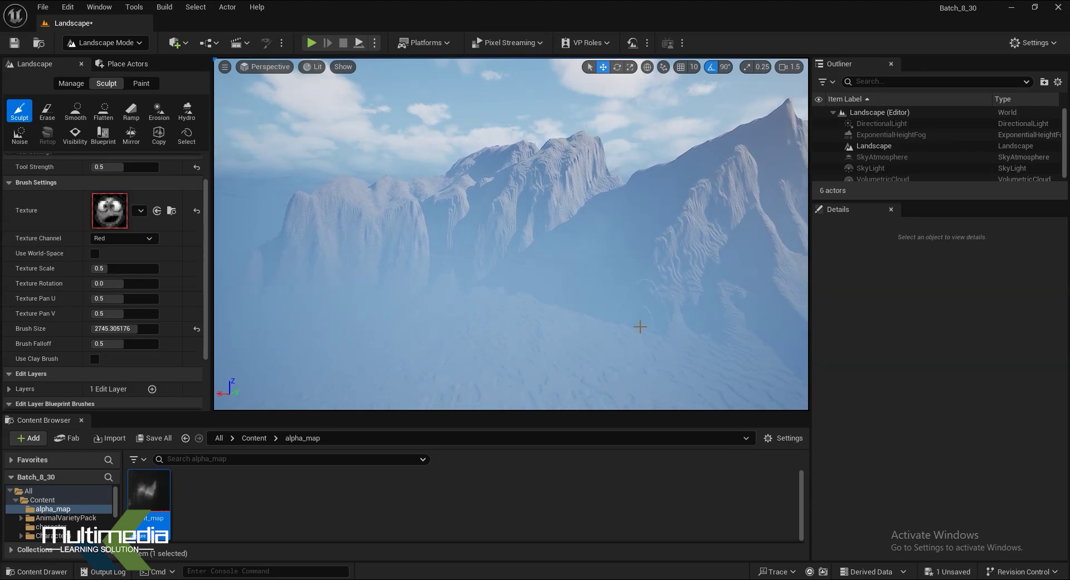
scroll(636, 334, "down", 2)
scroll(635, 336, "down", 2)
scroll(533, 288, "down", 2)
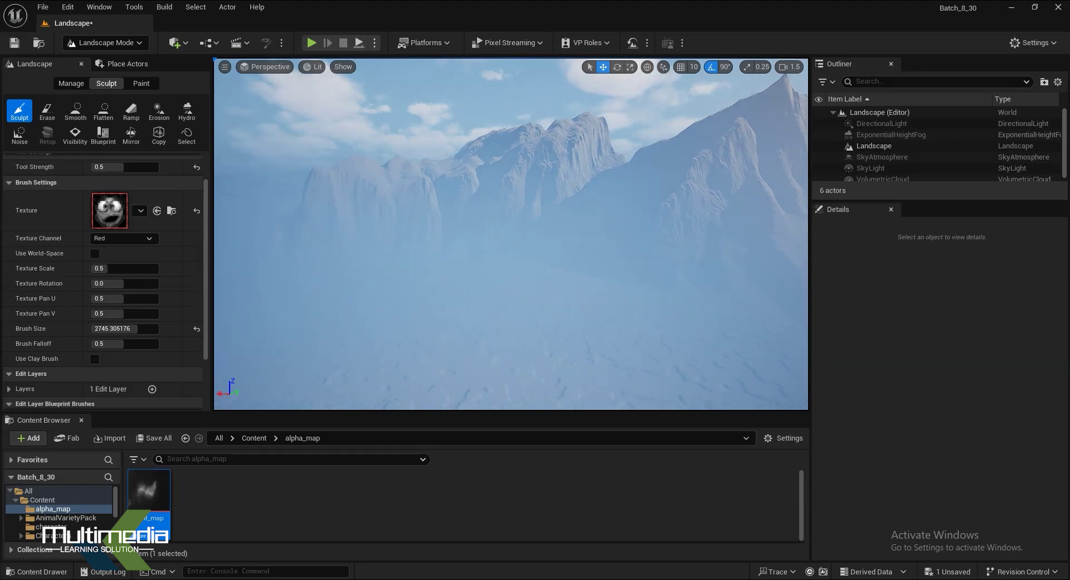
scroll(583, 271, "down", 2)
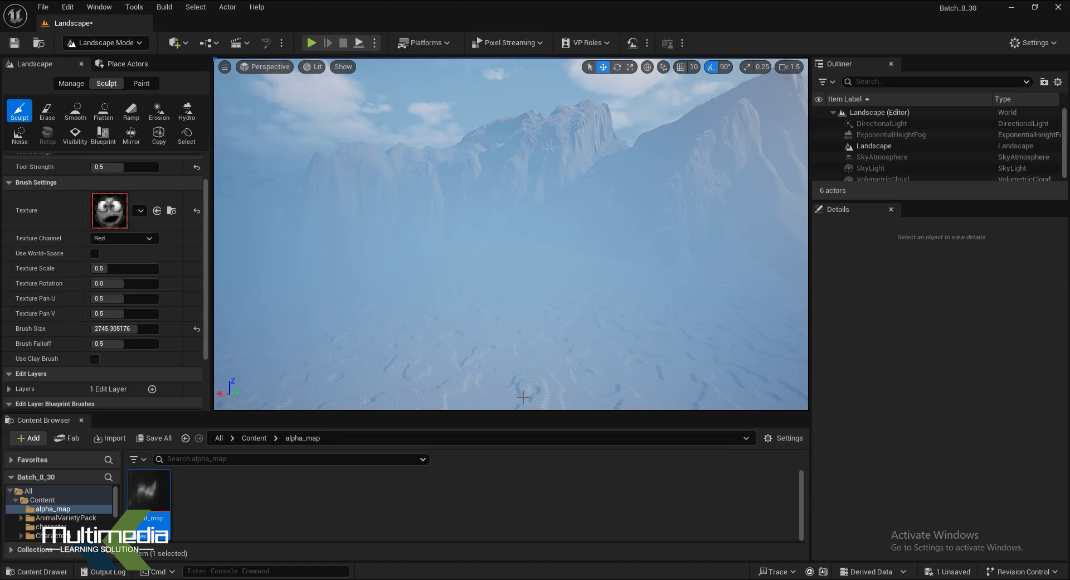
Turn the view toward the right-hand peak and move closer to the mountains.
mouse_move(523, 397)
right_mouse_down()
mouse_move(690, 313)
mouse_move(675, 317)
right_mouse_up()
right_click_drag(644, 261, 534, 329)
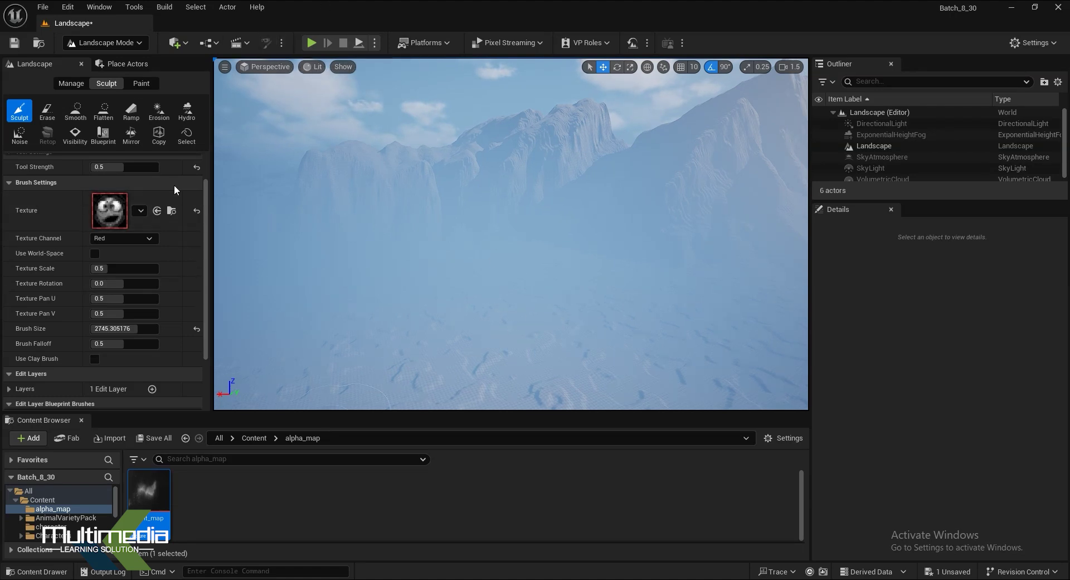
left_click(126, 43)
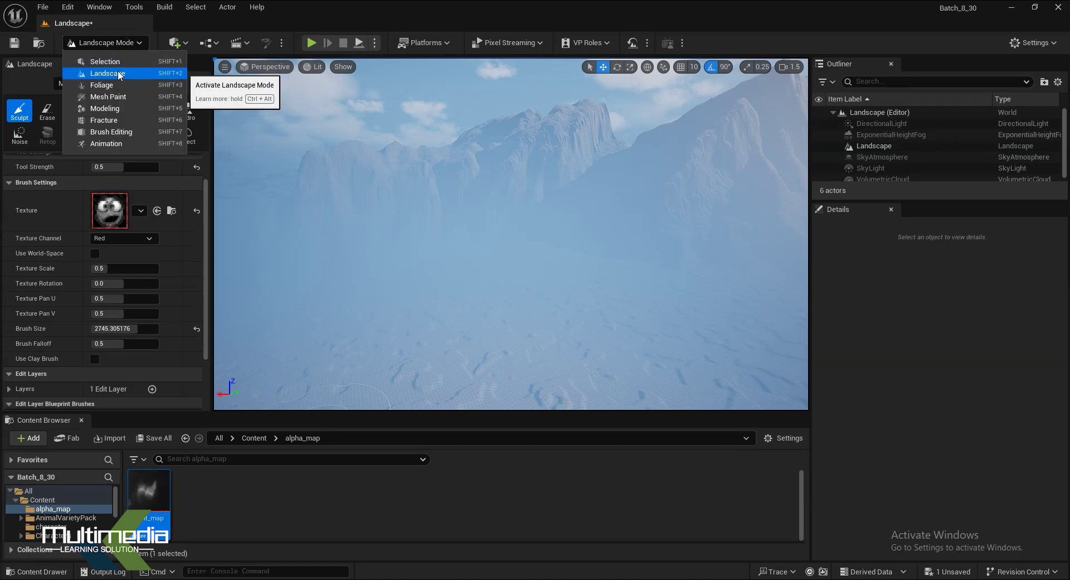
Return to Selection Mode and enlarge the Outliner to show every actor.
left_click(132, 62)
left_click_drag(501, 235, 581, 242)
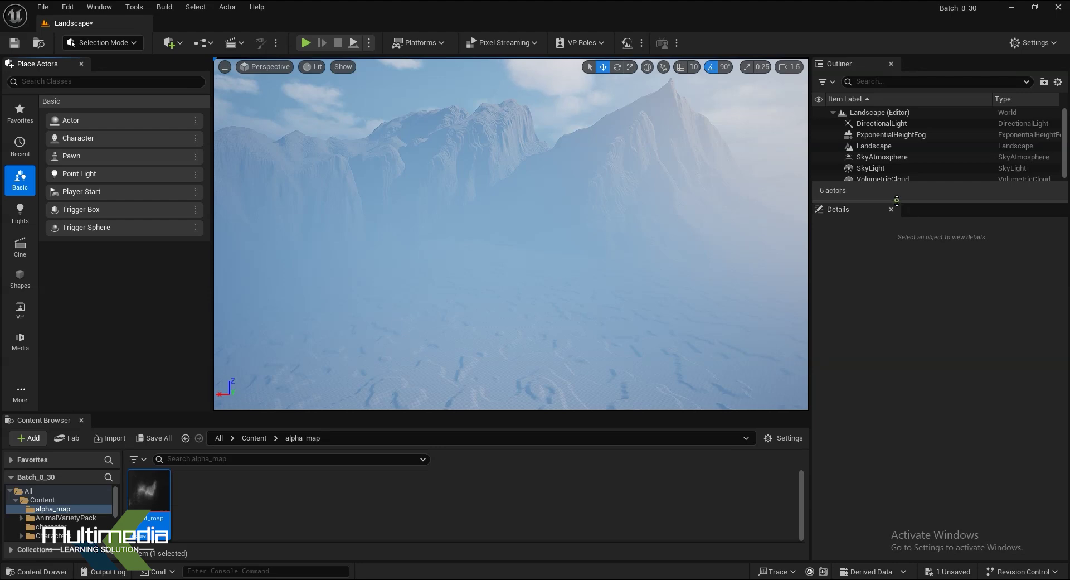
left_click_drag(897, 199, 897, 264)
Lower the ExponentialHeightFog density to 0.01.
left_click(904, 135)
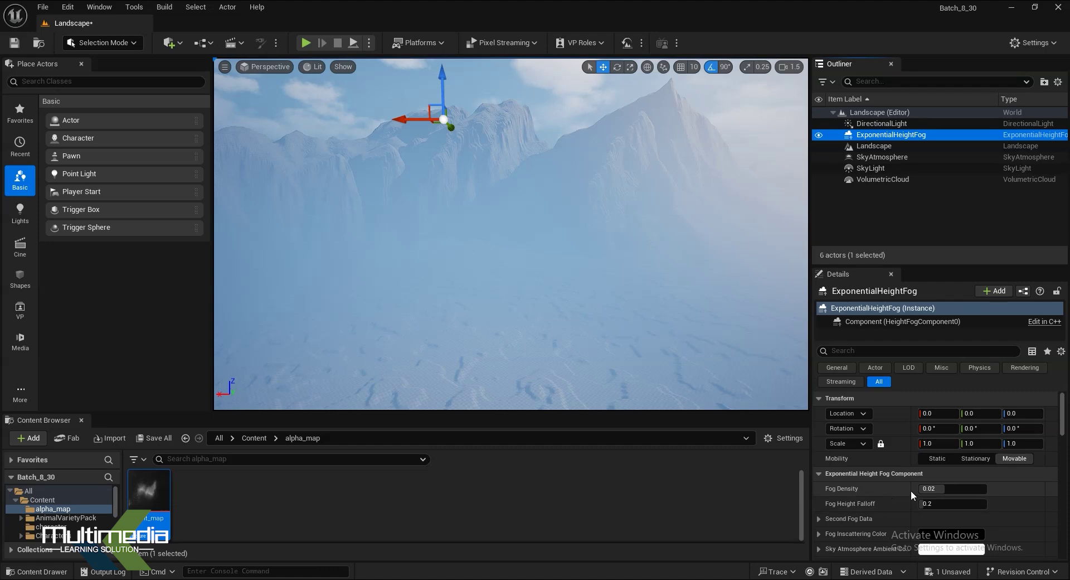
left_click(941, 489)
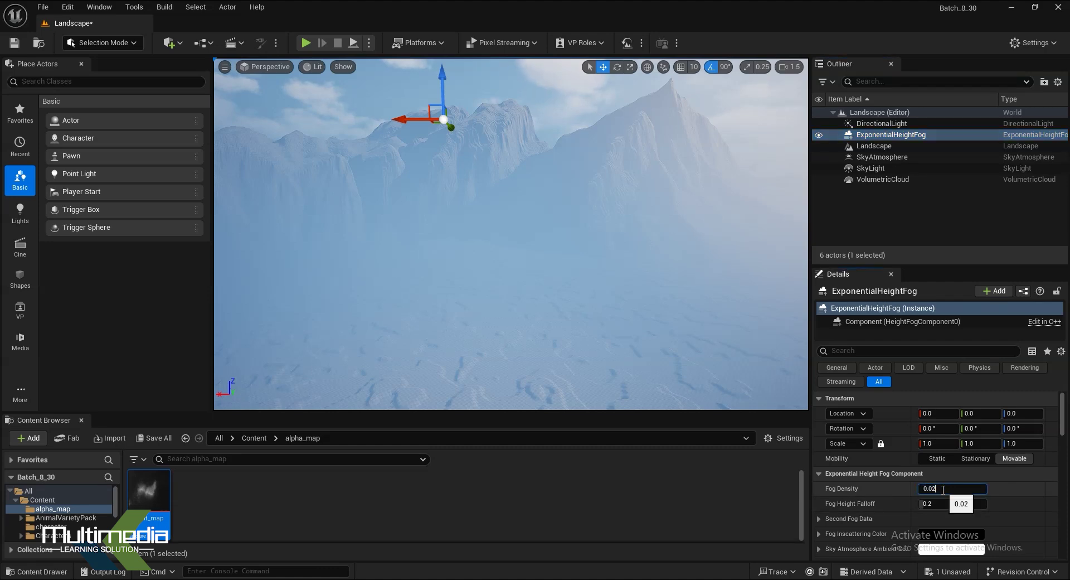
type("0.01")
key("Return")
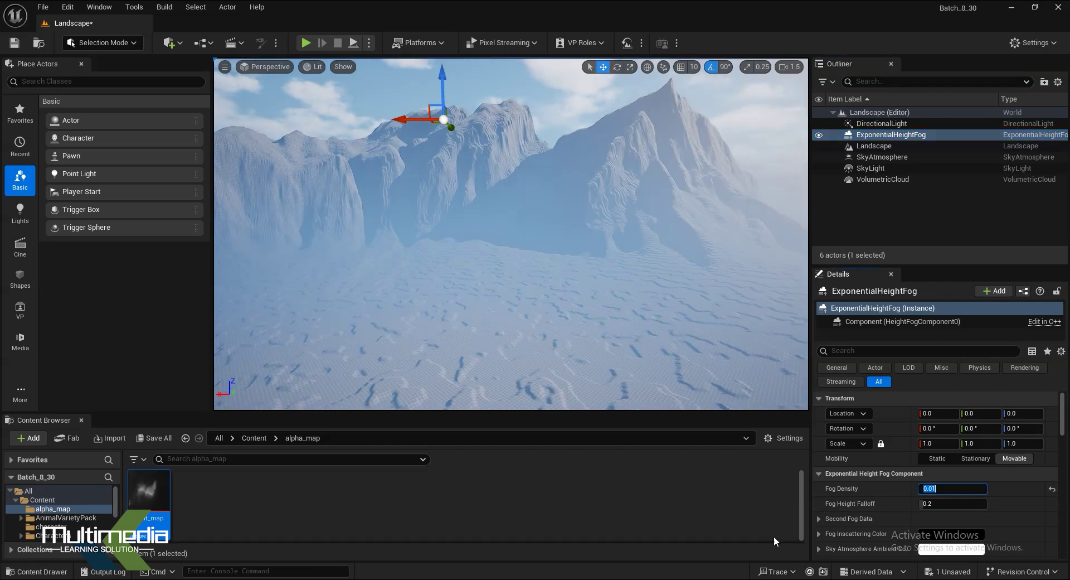
right_click_drag(538, 296, 468, 312)
left_click(946, 488)
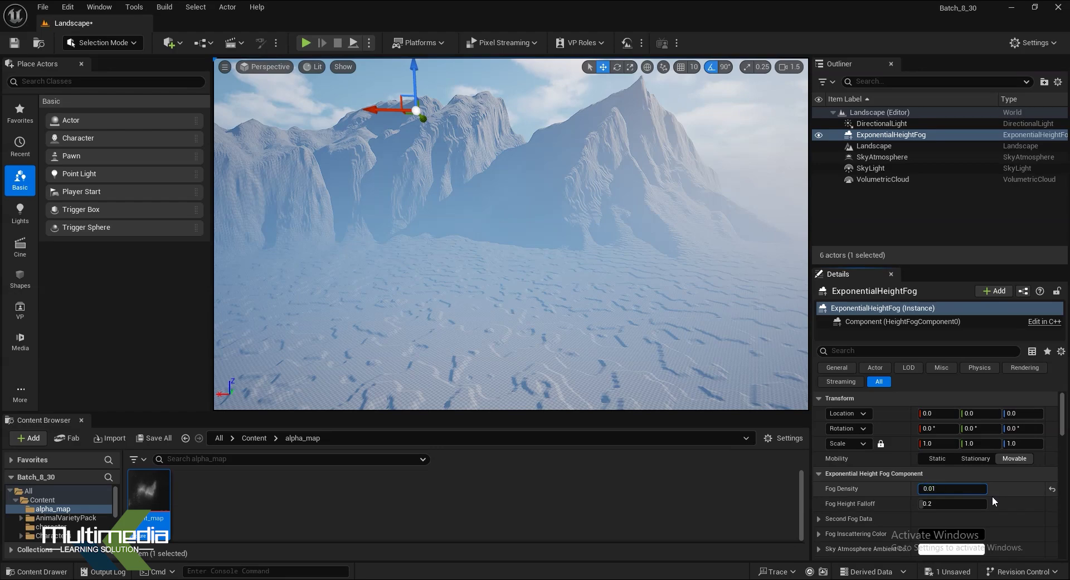
type("01")
key("Return")
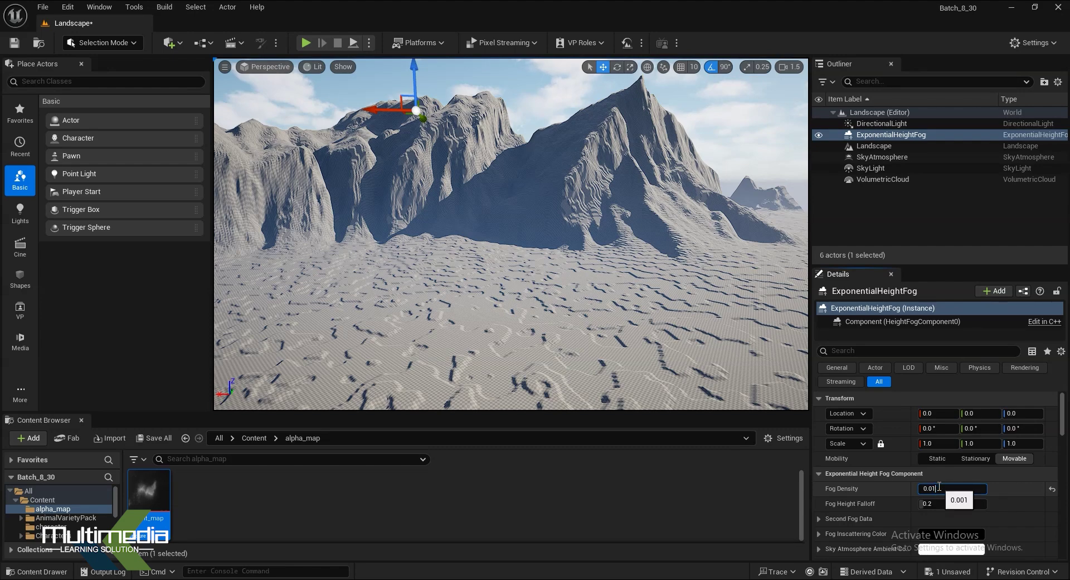
key("Return")
Hide the height fog and look over the mountain range from a pulled-back view.
left_click(818, 136)
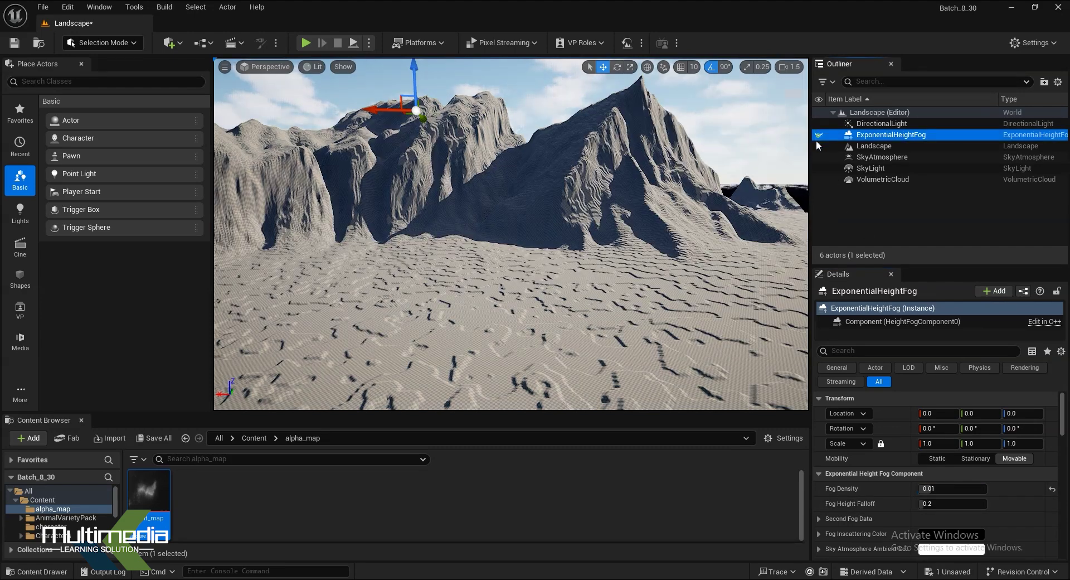
mouse_move(557, 291)
right_mouse_down()
mouse_move(557, 357)
mouse_move(589, 296)
right_mouse_up()
scroll(589, 297, "up", 2)
right_click_drag(569, 333, 568, 310)
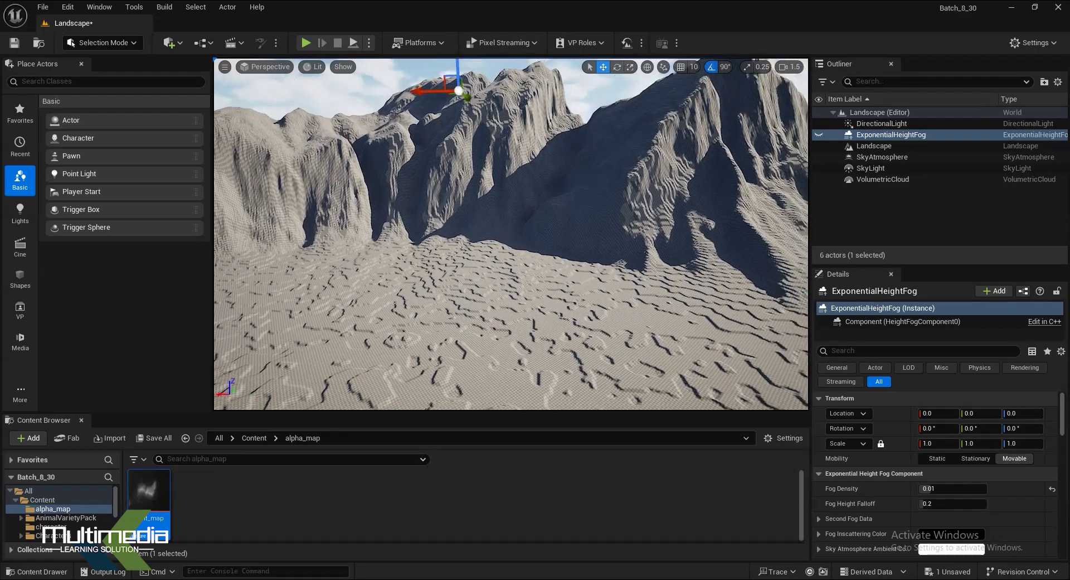
mouse_move(567, 310)
right_mouse_down()
mouse_move(571, 427)
mouse_move(493, 375)
mouse_move(529, 391)
right_mouse_up()
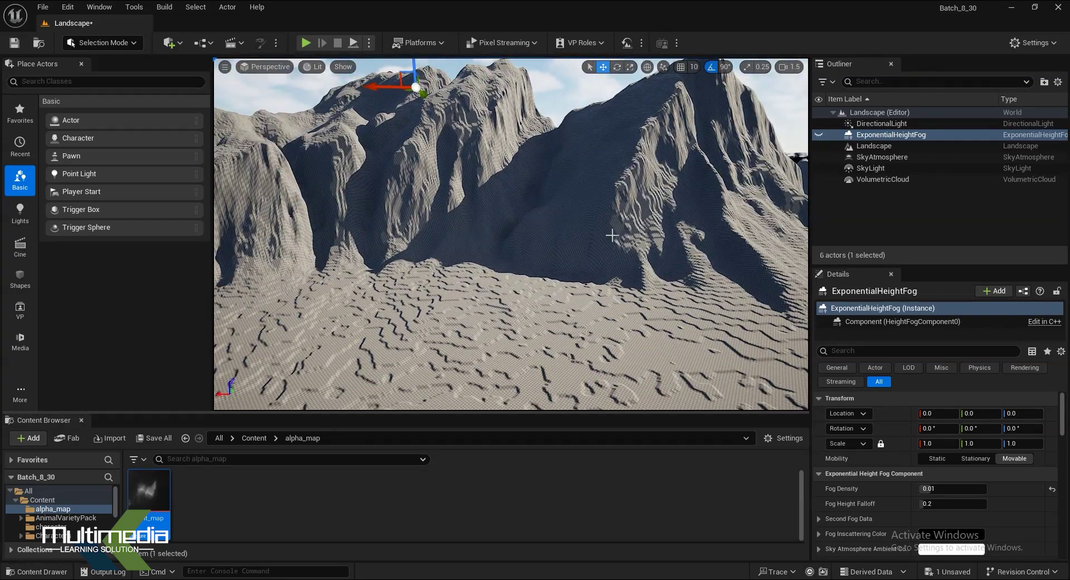
right_click_drag(530, 391, 530, 390)
left_click(106, 45)
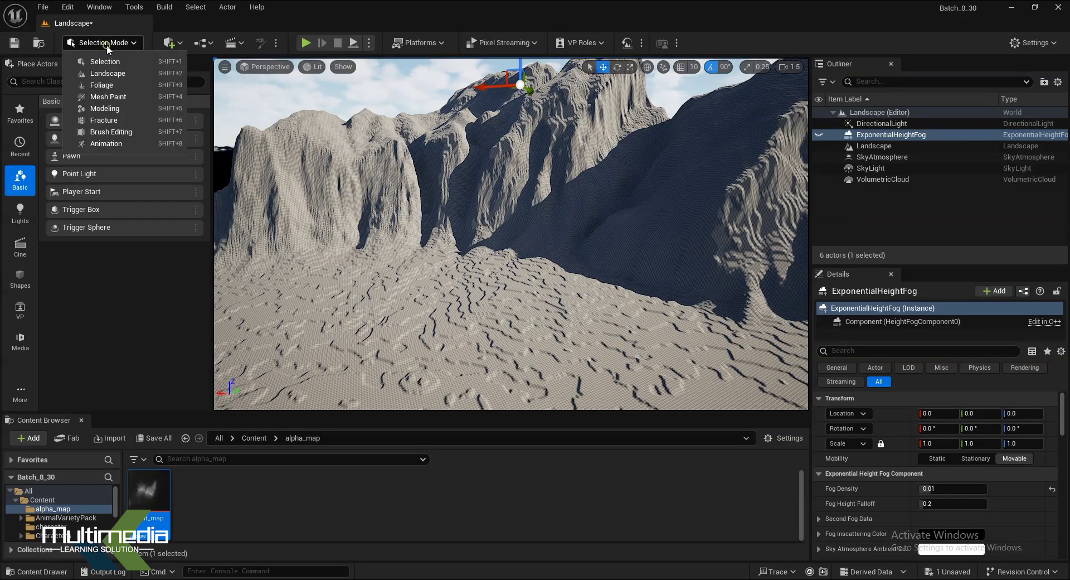
Pick the Landscape Smooth tool with smooth falloff and 0.3 tool strength.
left_click(107, 73)
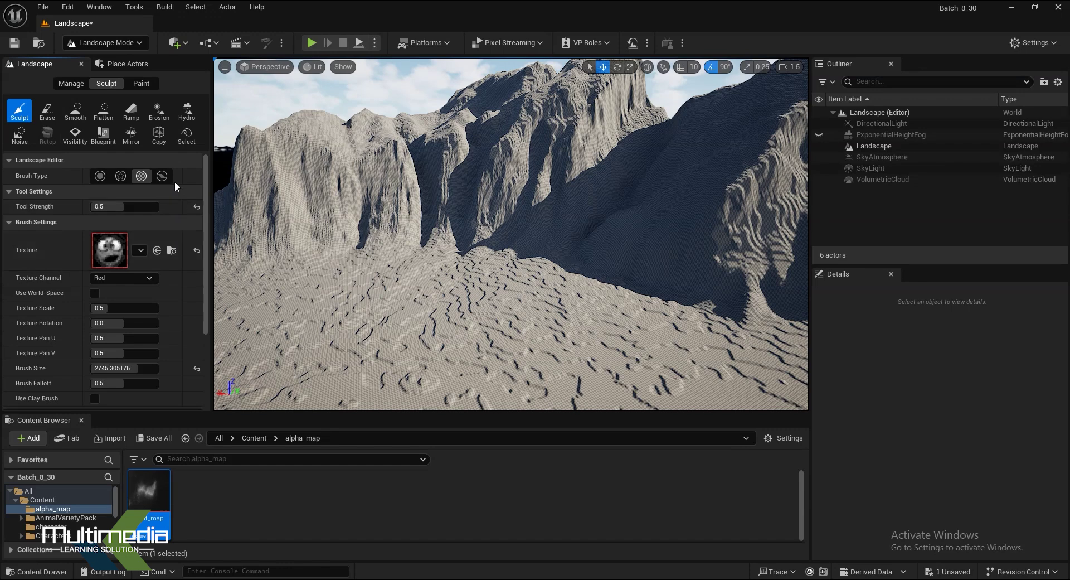
left_click(84, 113)
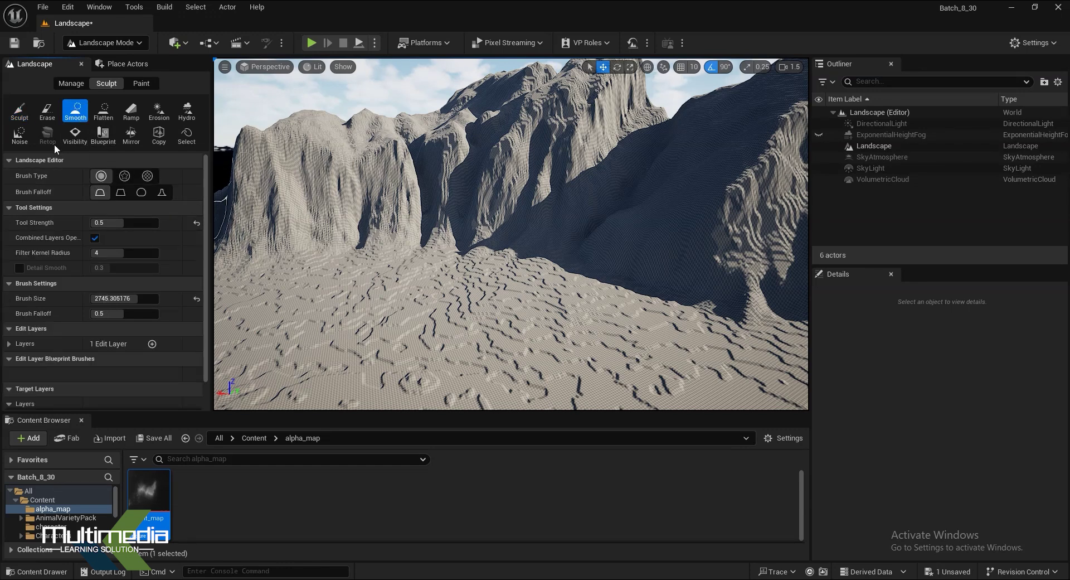
left_click(100, 192)
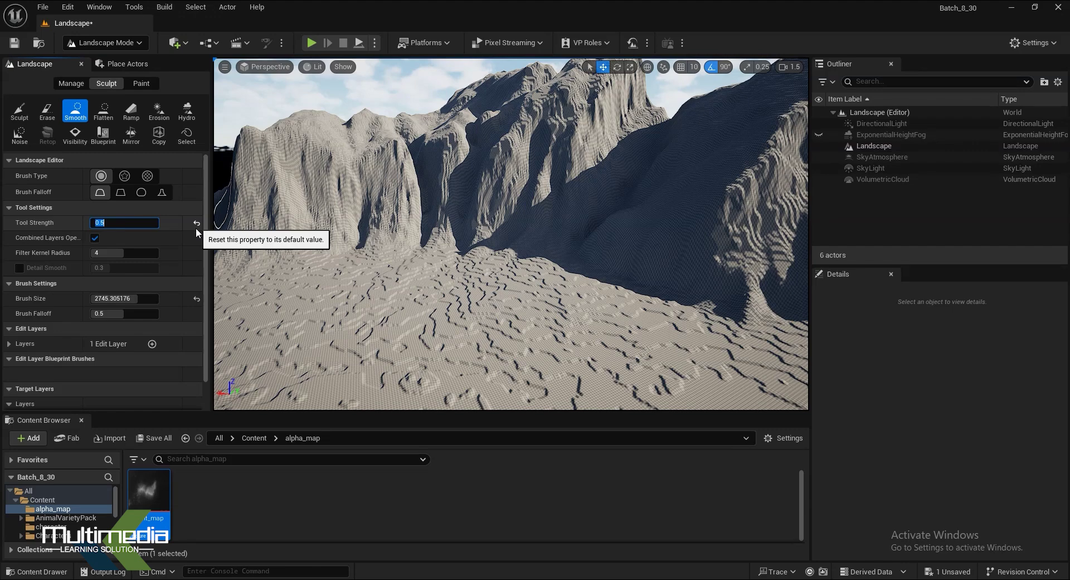
type("0.3")
key("Return")
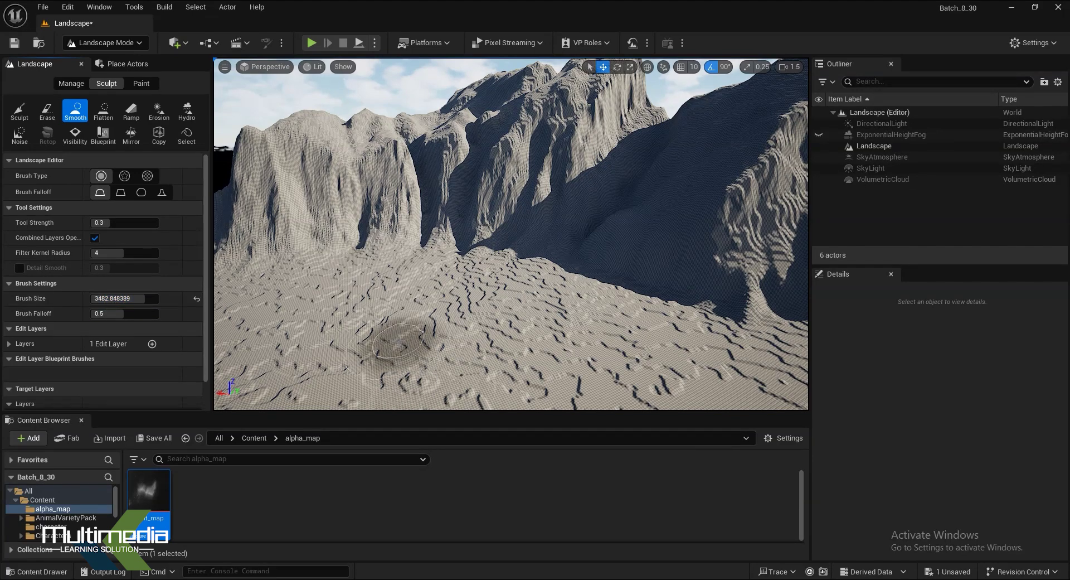
Smooth the cracked, rippled ground in the foreground and along the mountain base.
mouse_move(387, 333)
left_mouse_down()
mouse_move(440, 357)
mouse_move(391, 382)
mouse_move(323, 348)
mouse_move(372, 295)
left_mouse_up()
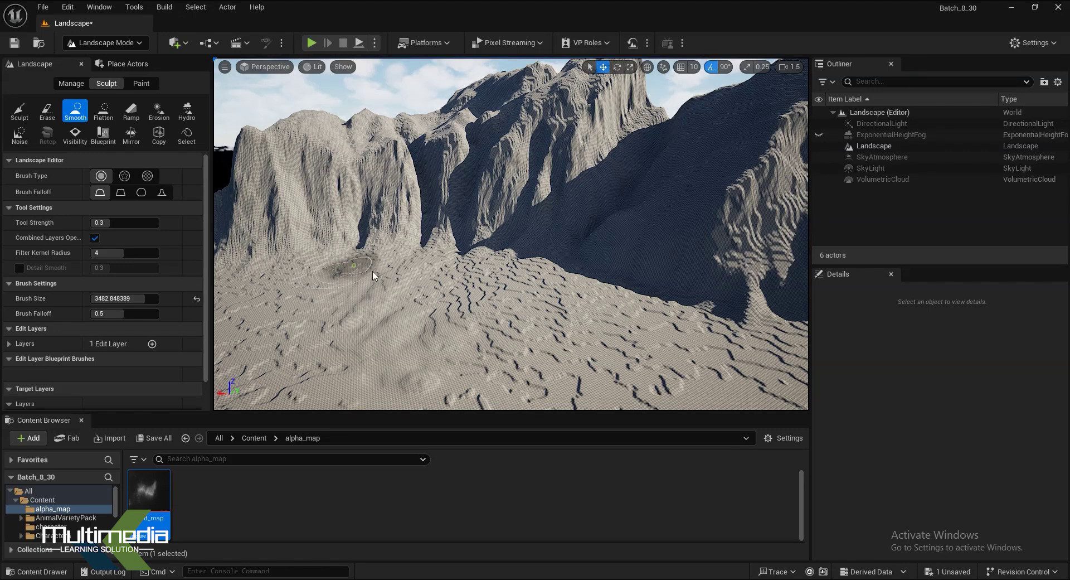
mouse_move(427, 272)
left_mouse_down()
mouse_move(480, 279)
mouse_move(490, 323)
mouse_move(457, 323)
mouse_move(463, 272)
left_mouse_up()
mouse_move(535, 284)
left_mouse_down()
mouse_move(558, 318)
mouse_move(535, 340)
mouse_move(669, 356)
mouse_move(498, 381)
mouse_move(473, 259)
left_mouse_up()
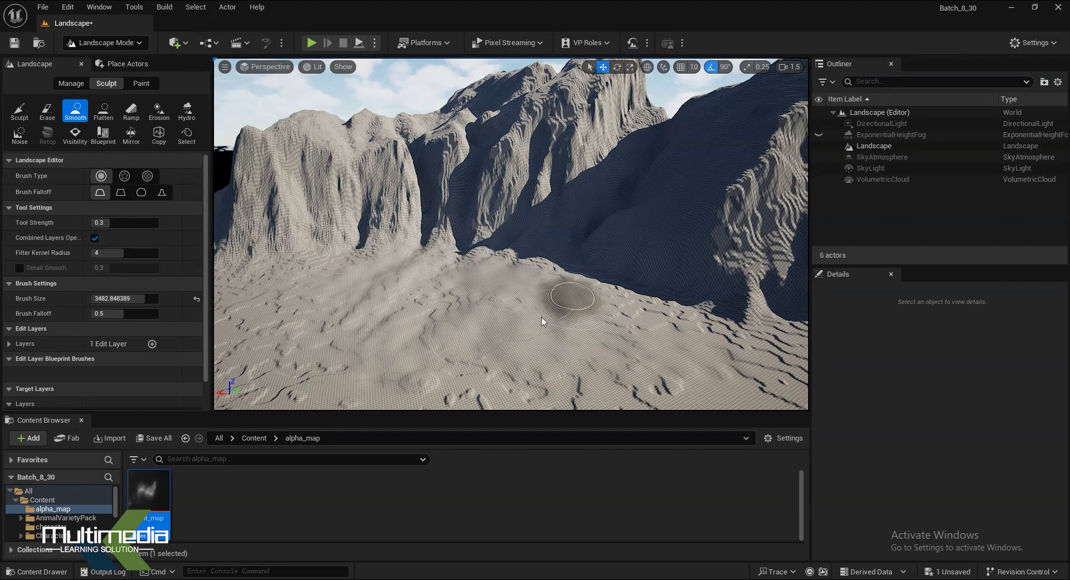
right_click_drag(564, 299, 396, 329)
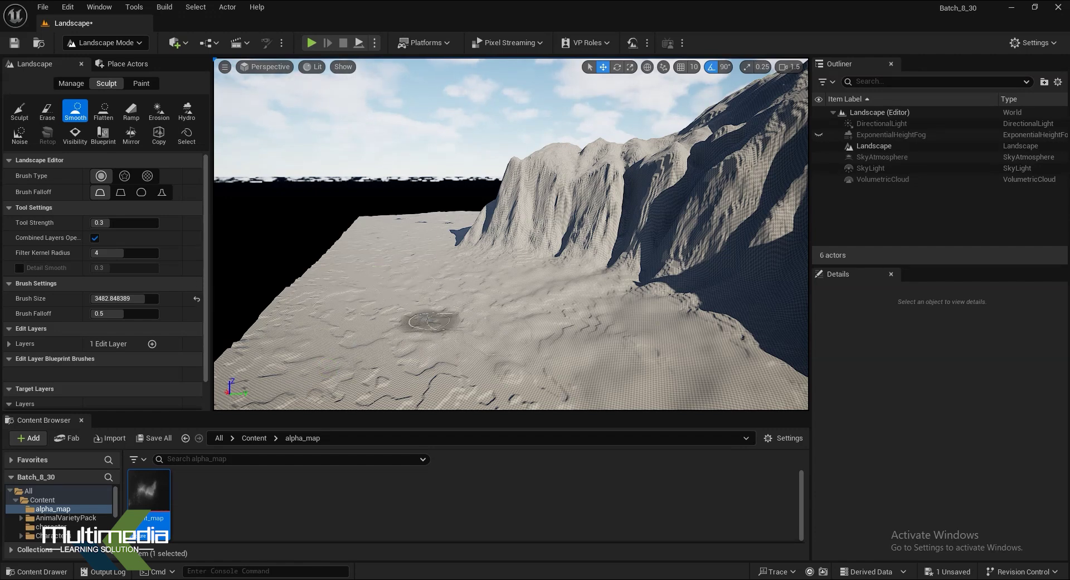
right_click_drag(359, 382, 485, 385)
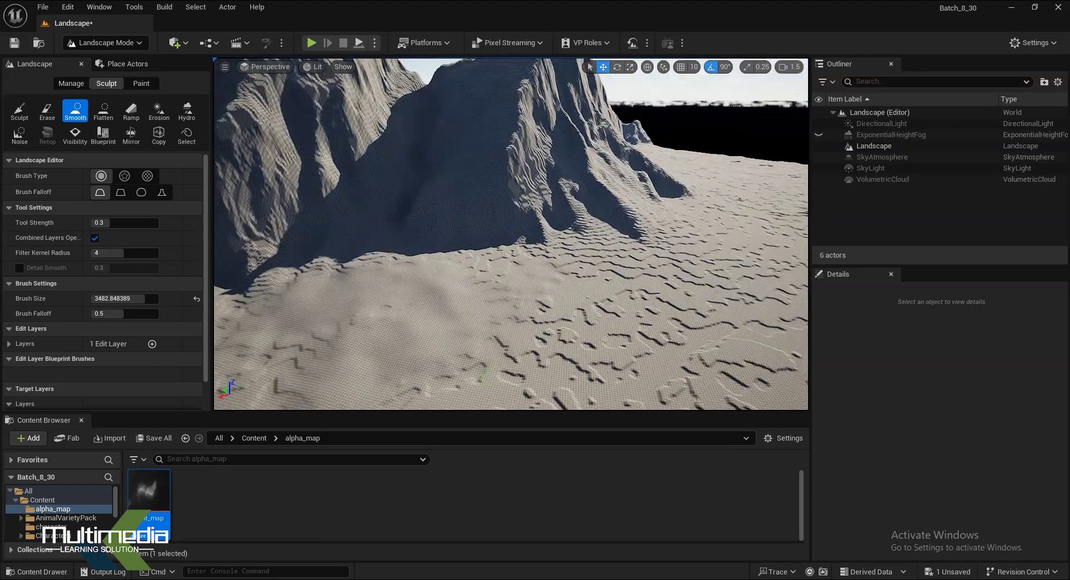
left_click_drag(485, 385, 415, 284)
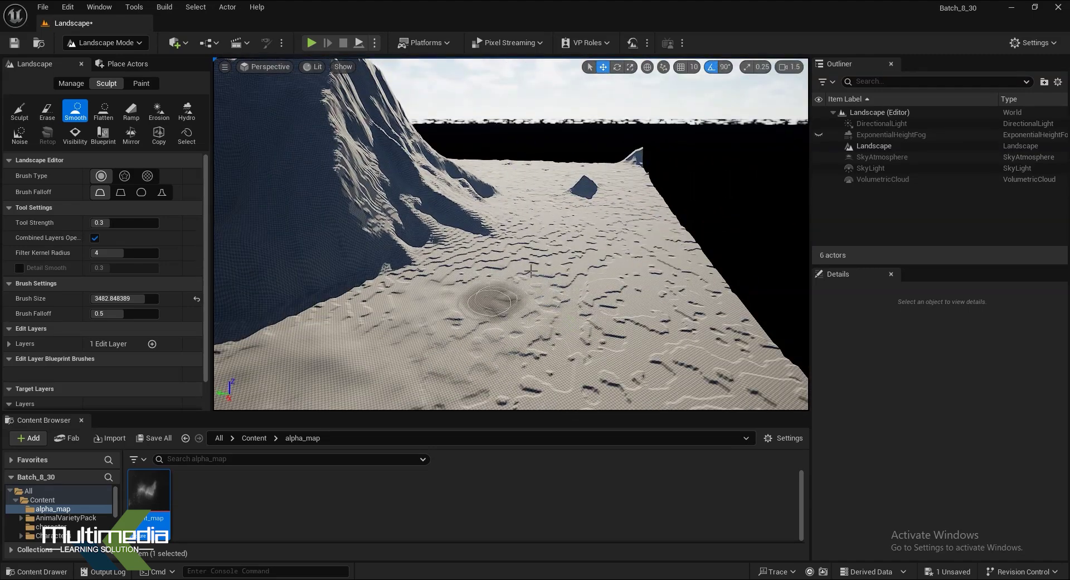
left_click_drag(415, 285, 555, 250)
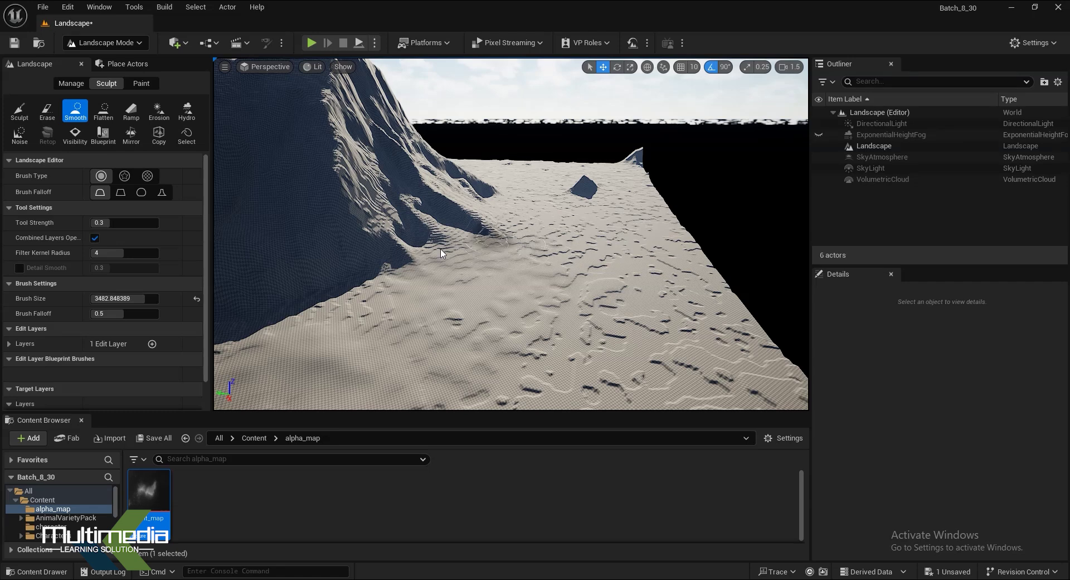
mouse_move(420, 251)
left_mouse_down()
mouse_move(574, 375)
mouse_move(660, 294)
mouse_move(625, 244)
left_mouse_up()
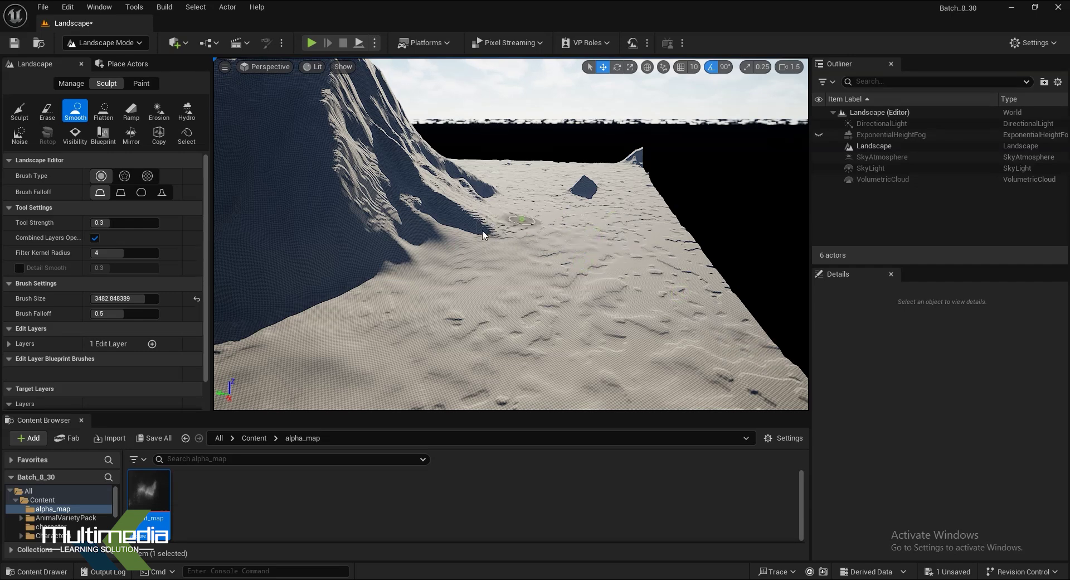
left_click_drag(497, 232, 384, 314)
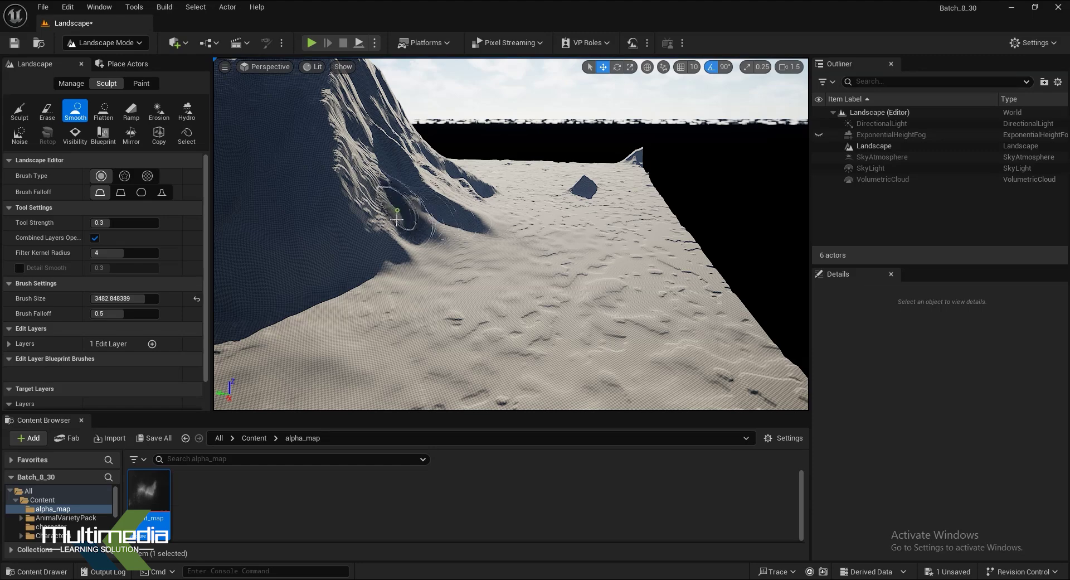
Flatten the ridges on the plain below the tall cliffs and inspect the smoothed ground.
mouse_move(385, 314)
right_mouse_down()
mouse_move(656, 332)
mouse_move(636, 332)
right_mouse_up()
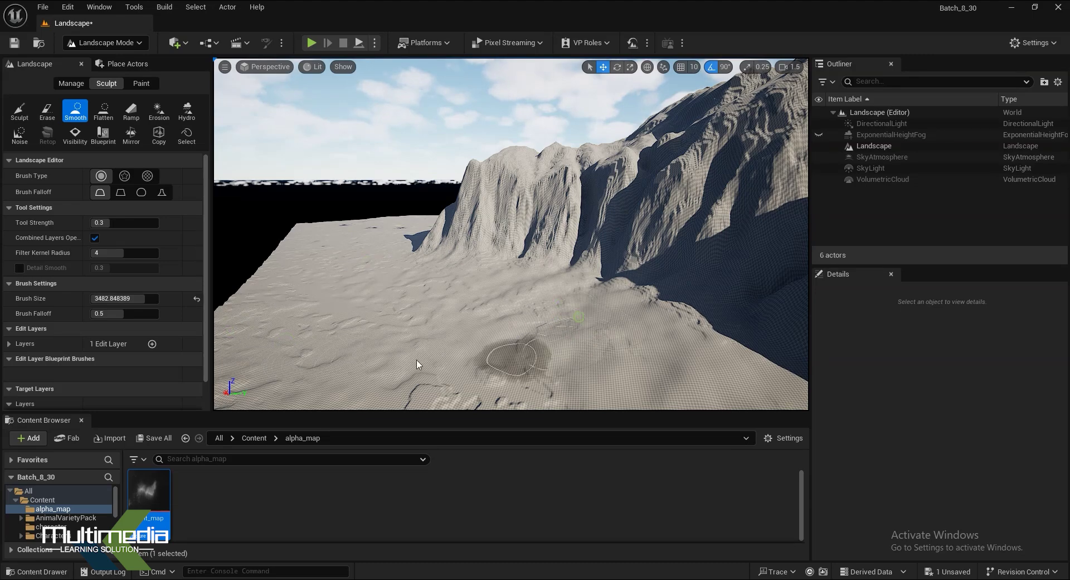
right_click_drag(460, 365, 381, 411)
left_click_drag(413, 384, 710, 366)
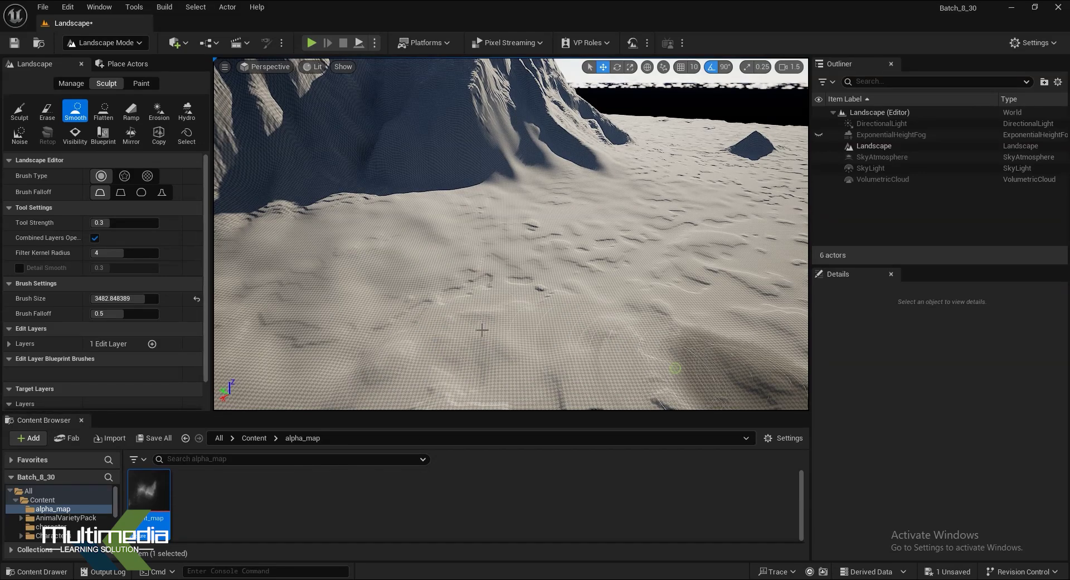
right_click_drag(710, 366, 585, 312)
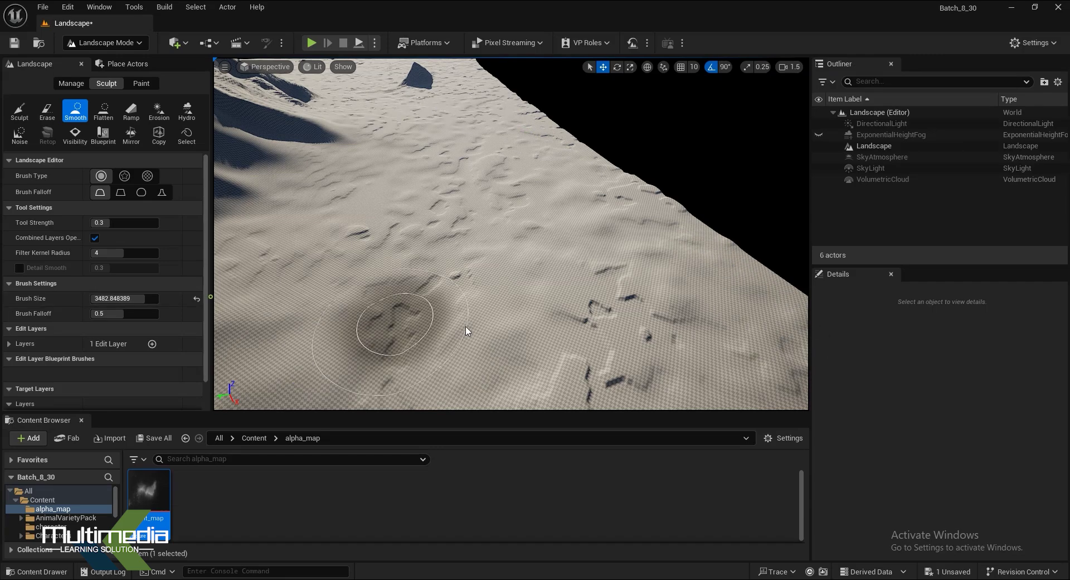
right_click_drag(284, 401, 345, 294)
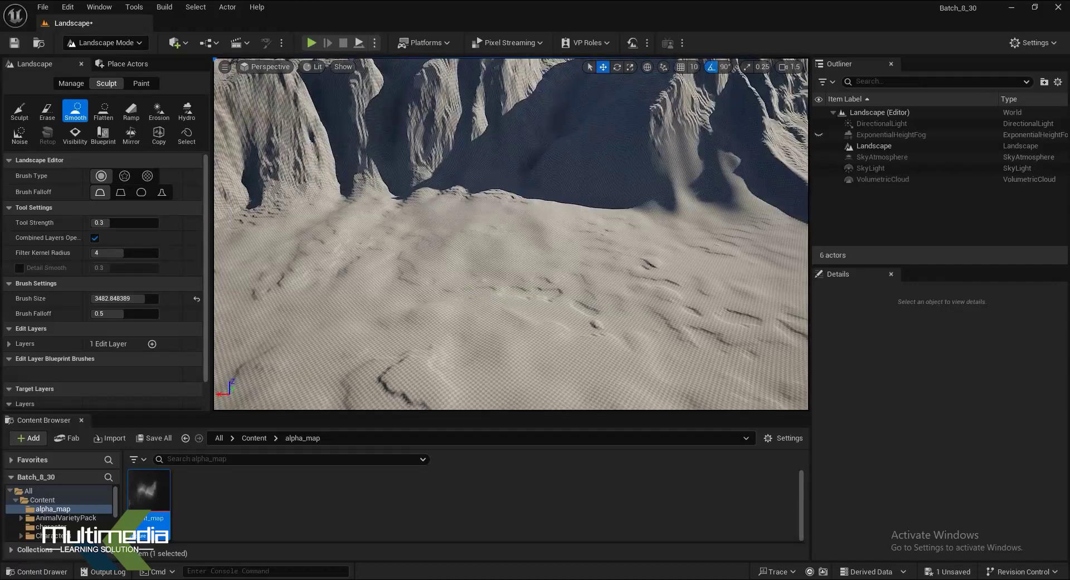
right_click_drag(335, 195, 411, 191)
mouse_move(434, 338)
right_mouse_down()
mouse_move(494, 345)
mouse_move(265, 279)
right_mouse_up()
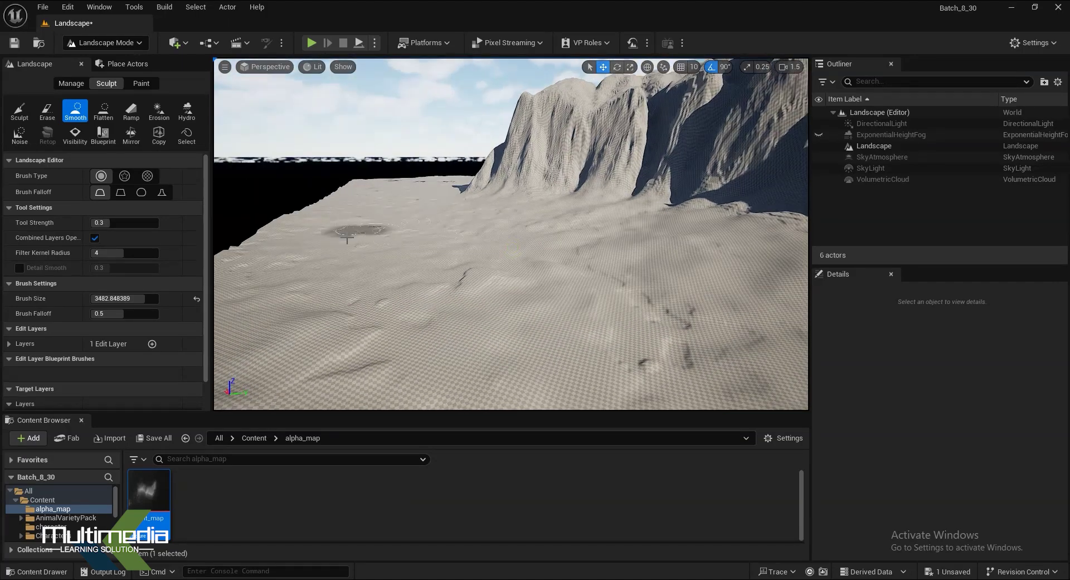
right_click_drag(478, 325, 434, 172)
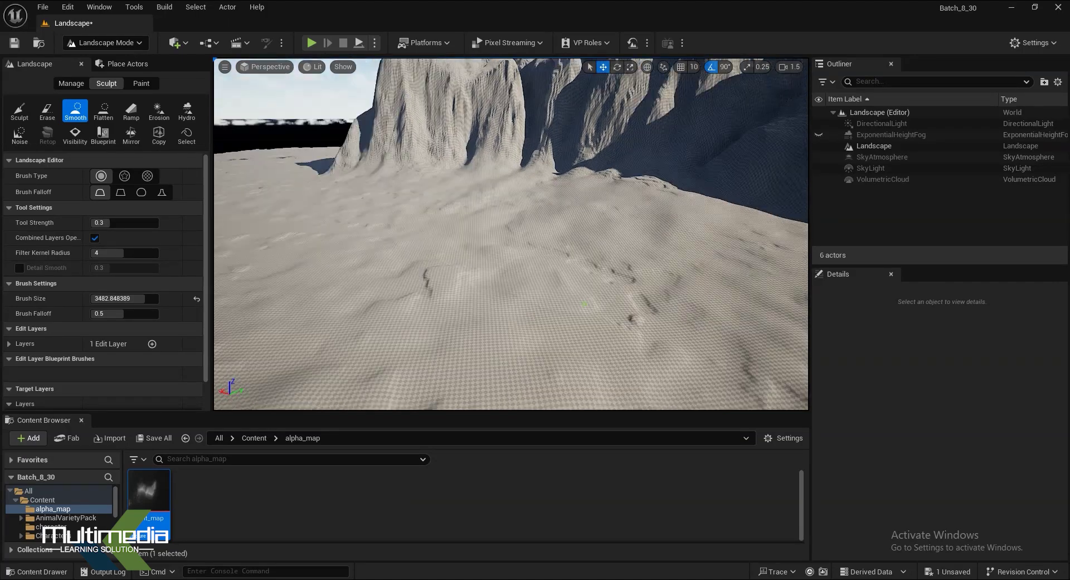
right_click_drag(312, 167, 392, 125)
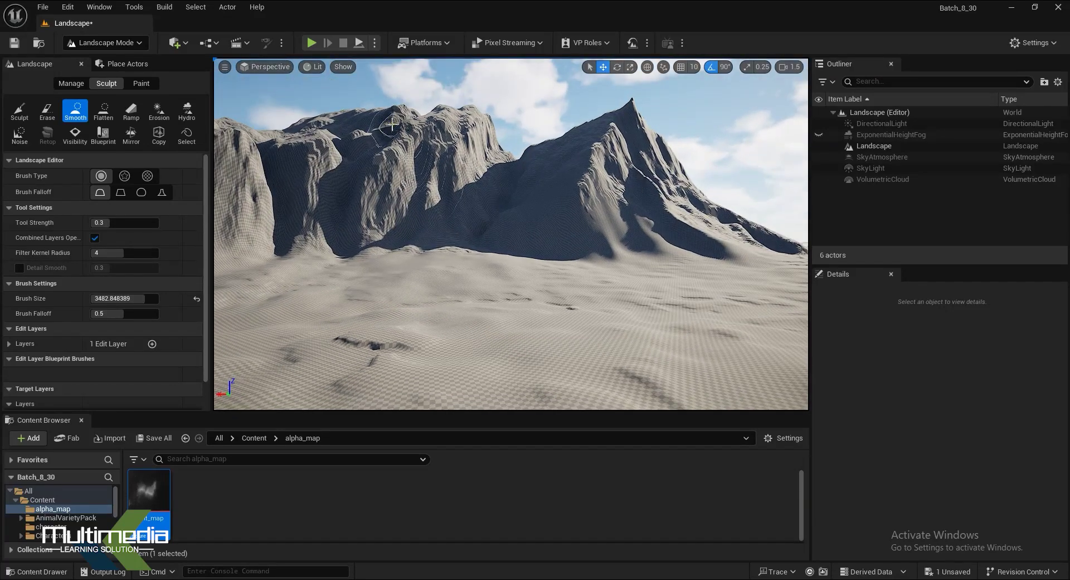
mouse_move(590, 239)
right_mouse_down()
mouse_move(524, 228)
mouse_move(741, 384)
right_mouse_up()
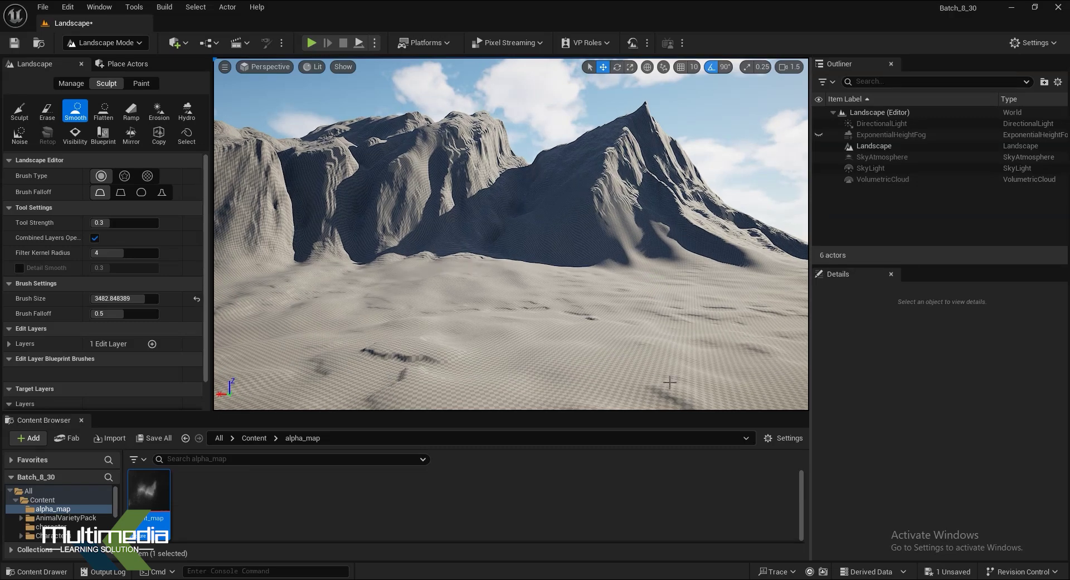
right_click_drag(668, 382, 590, 390)
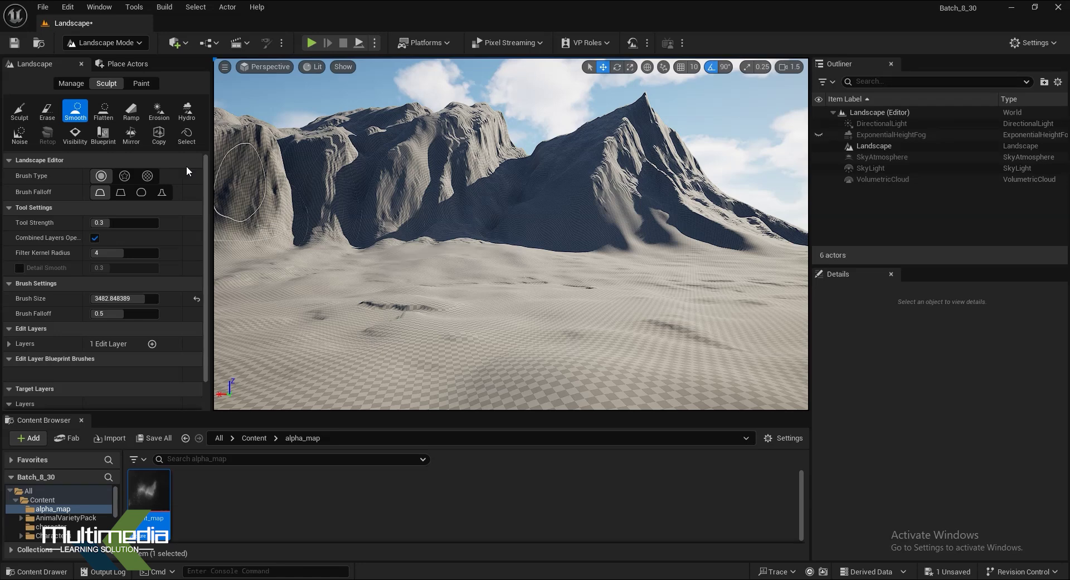
left_click(108, 46)
Drag BP_ThirdPersonCharacter from Content/ThirdPerson/Blueprints onto the valley floor in Selection Mode.
left_click(95, 63)
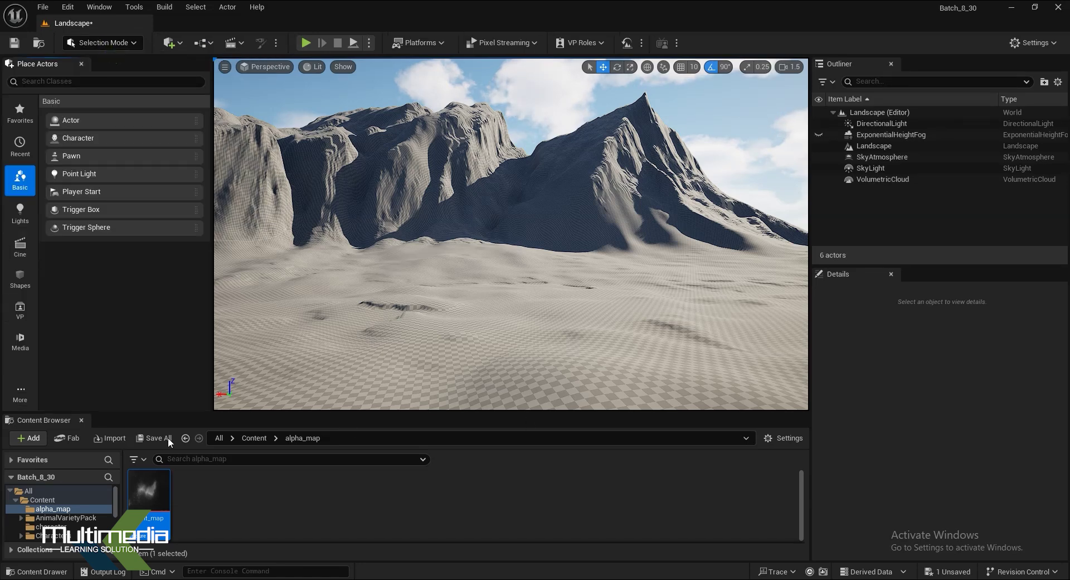
left_click(264, 439)
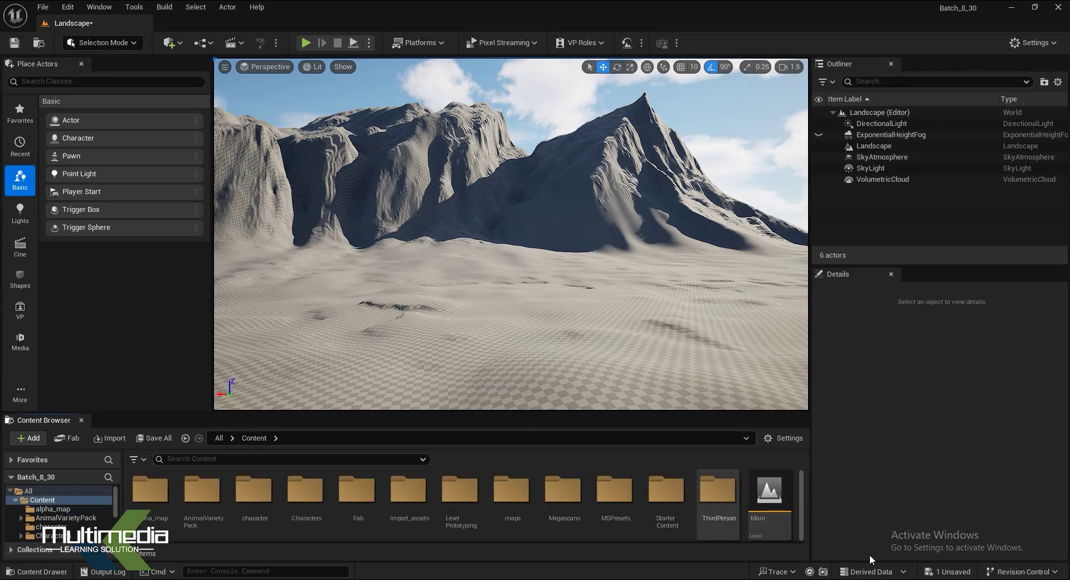
double_click(723, 499)
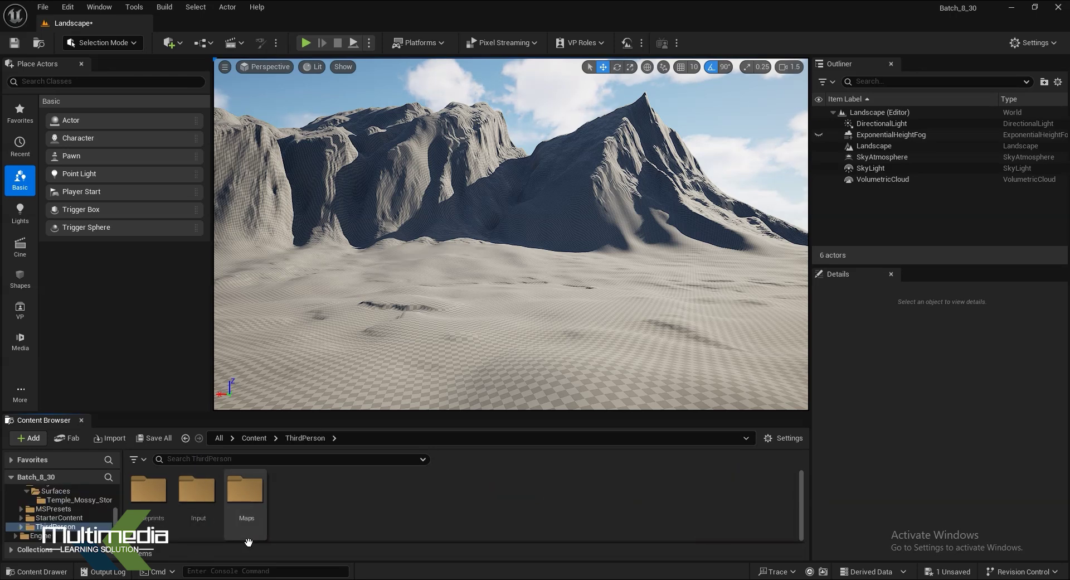
double_click(148, 490)
mouse_move(143, 499)
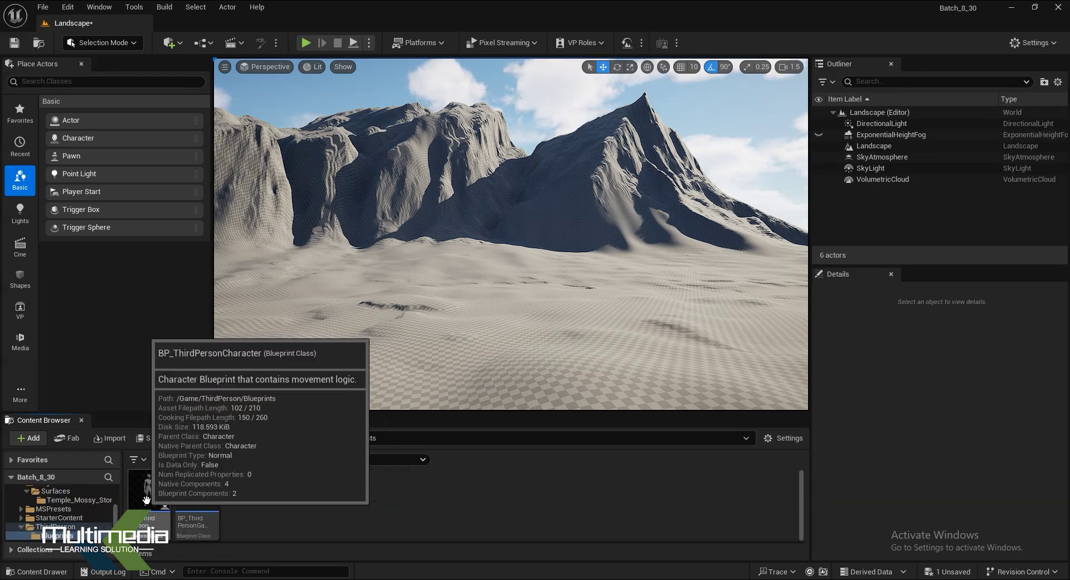
left_click_drag(524, 280, 464, 309)
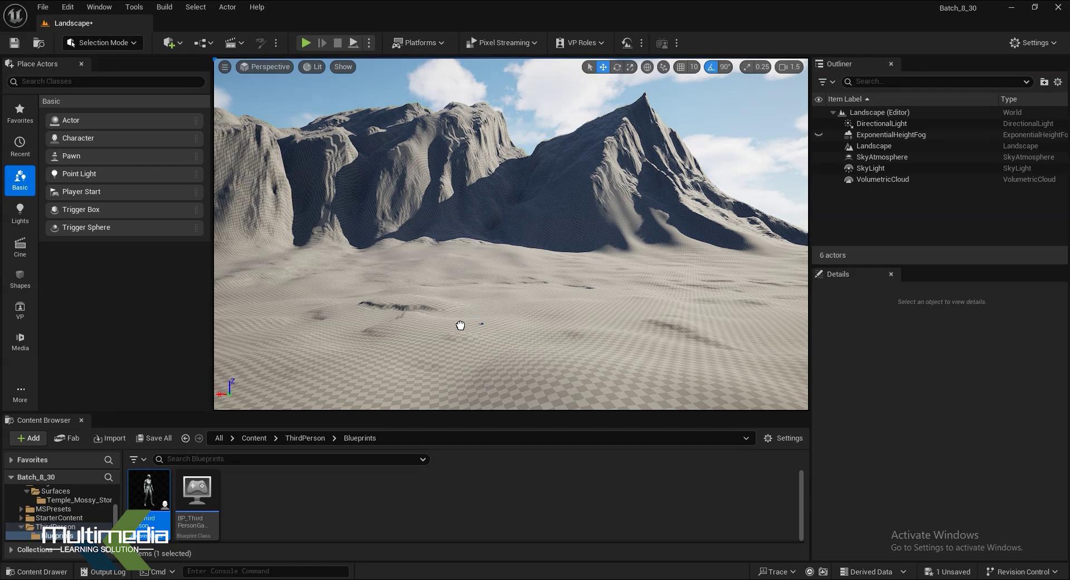
left_click_drag(458, 333, 458, 333)
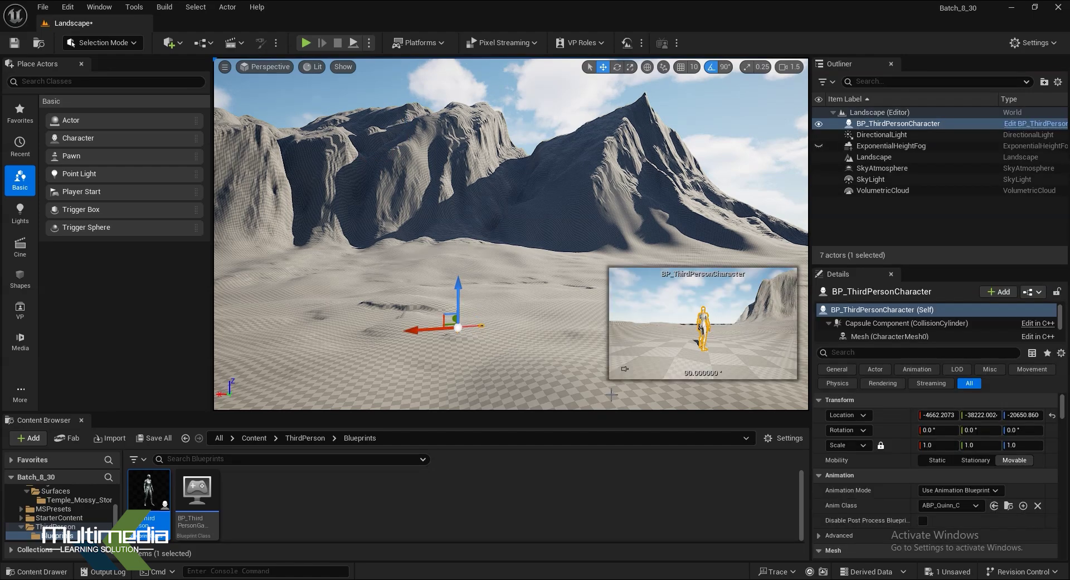
Frame the placed character and orbit until the mountains stand behind it.
key("f")
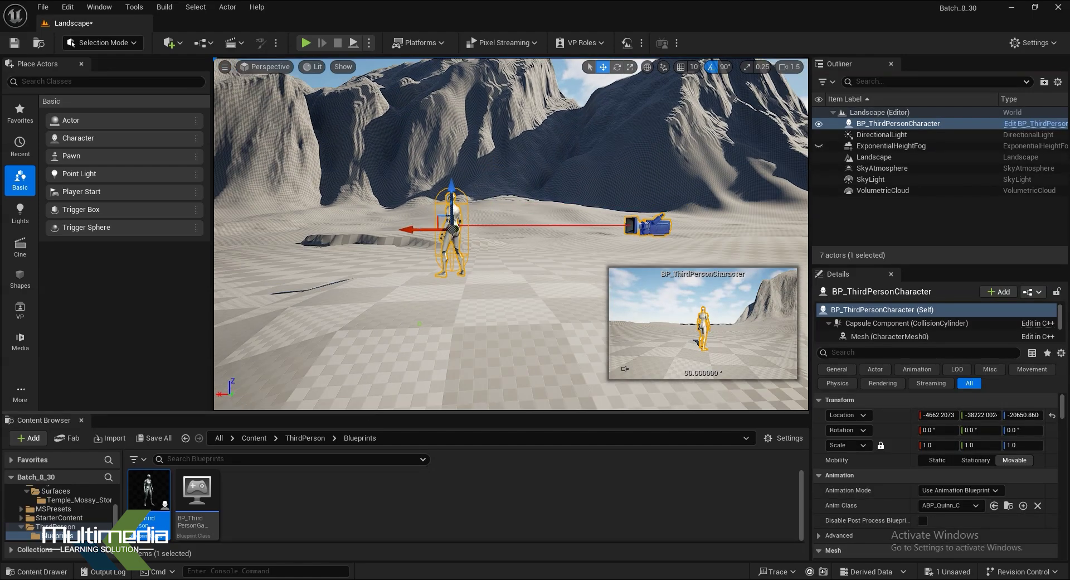
left_click_drag(479, 239, 591, 240, "alt")
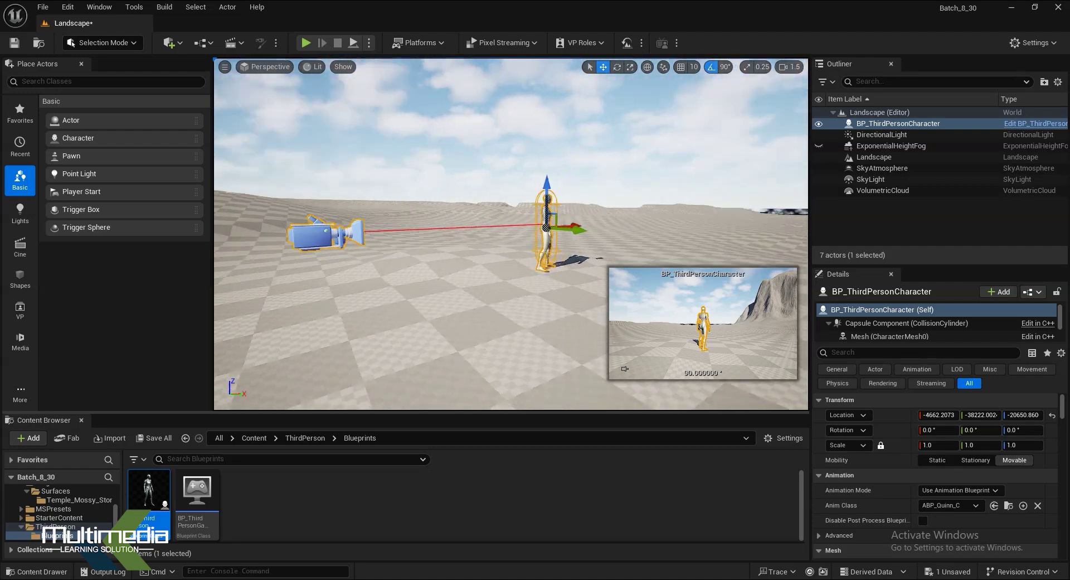
left_click_drag(591, 240, 412, 332, "alt")
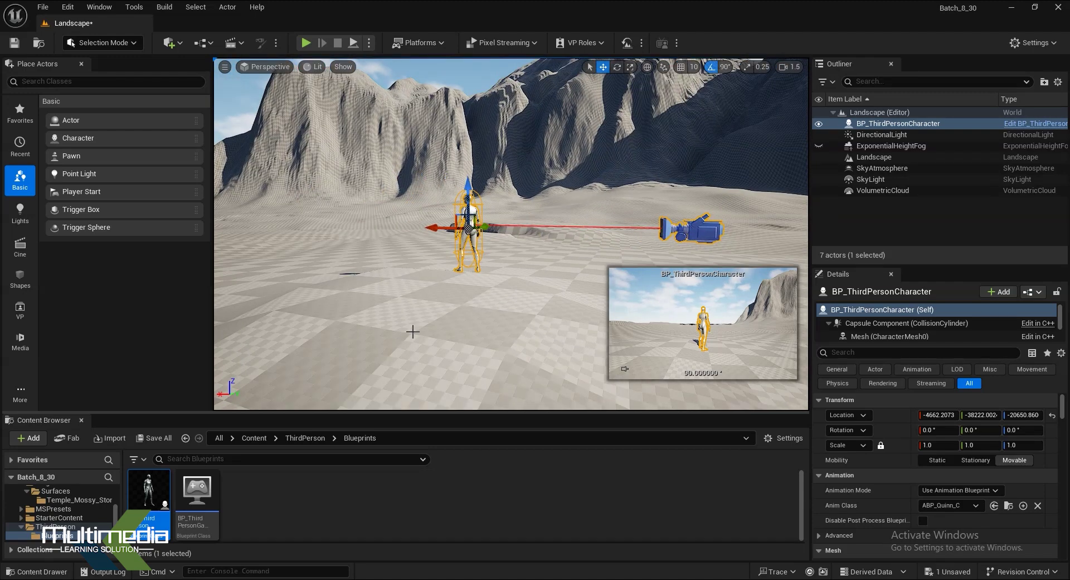
right_click_drag(413, 331, 465, 353, "alt")
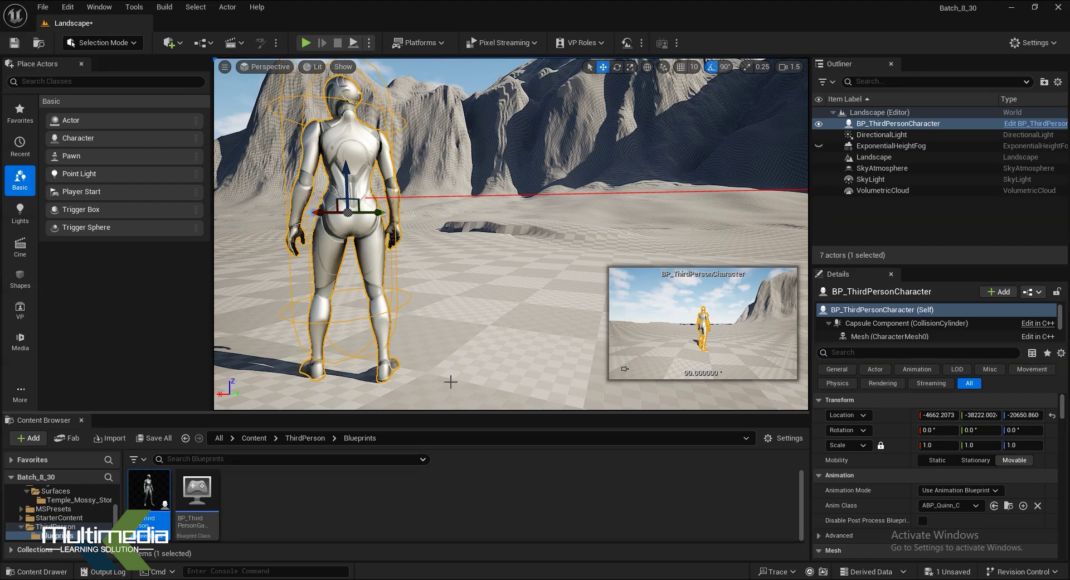
right_click_drag(475, 377, 563, 401)
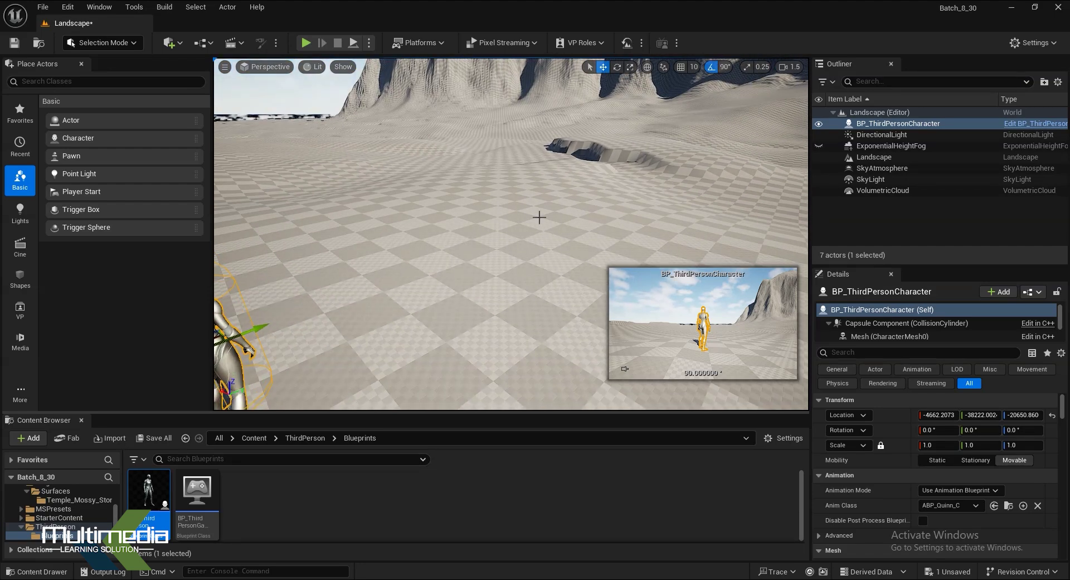
right_click_drag(487, 355, 411, 351)
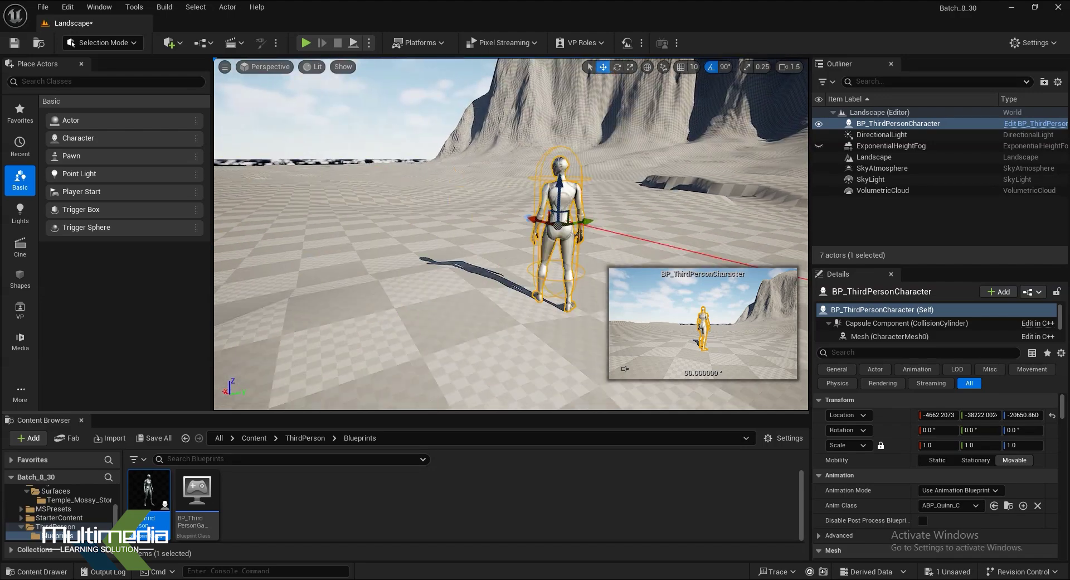
mouse_move(411, 351)
right_mouse_down()
mouse_move(386, 342)
mouse_move(407, 335)
mouse_move(387, 366)
right_mouse_up()
Pull back to view the character against the mountains, then browse back to Content.
right_click_drag(441, 315, 456, 354)
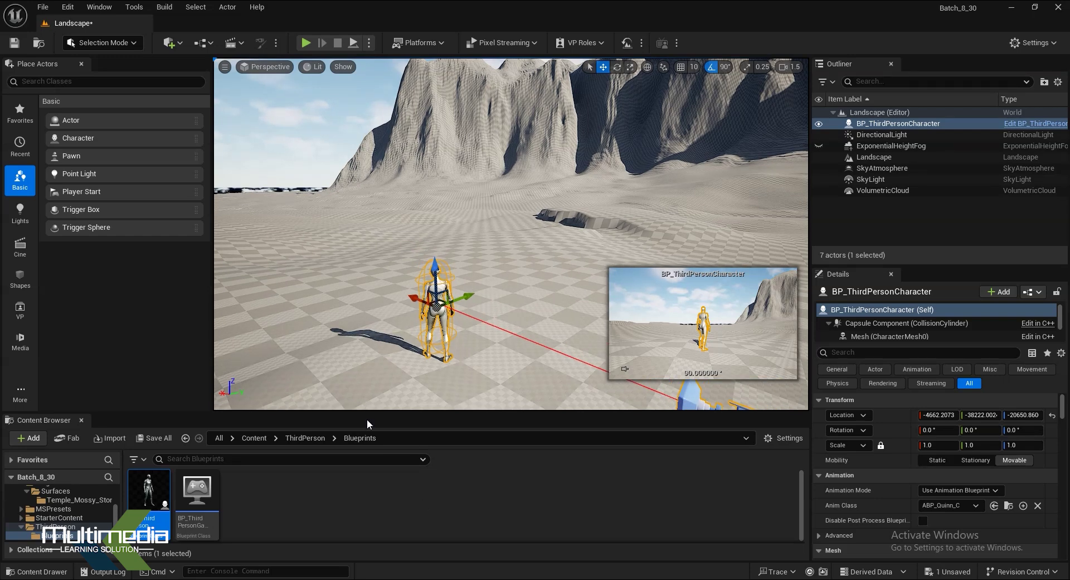
right_click_drag(490, 383, 535, 367)
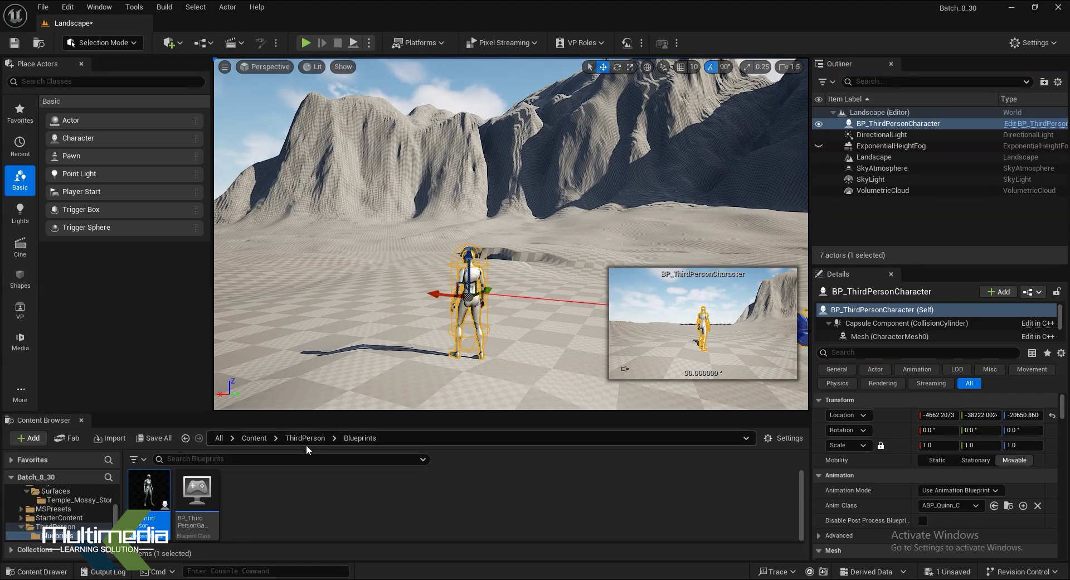
left_click(305, 439)
left_click(260, 439)
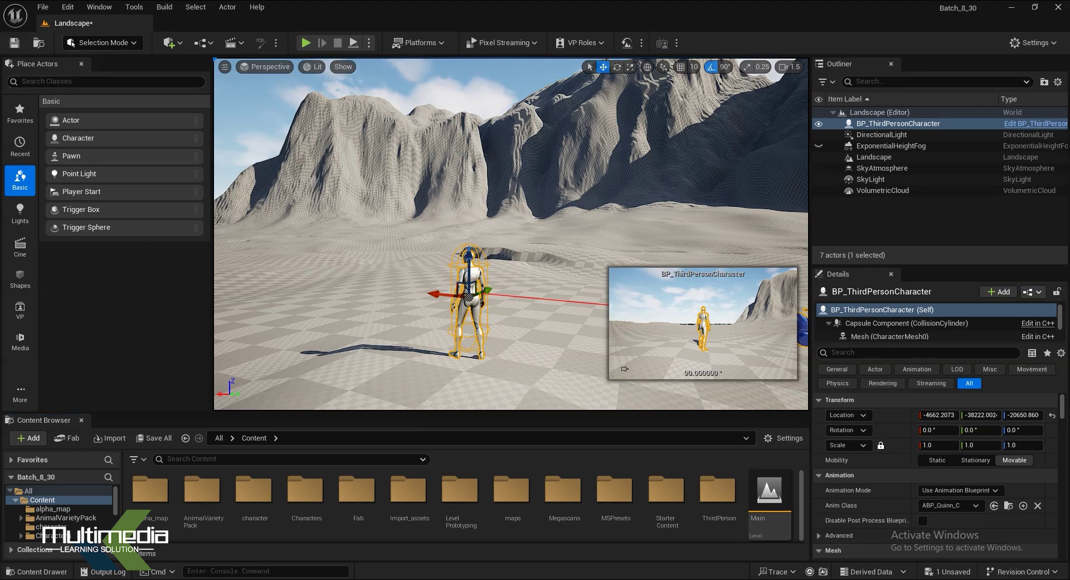
Select the Landscape and scroll its Details down to the Landscape Material slot.
left_click(478, 231)
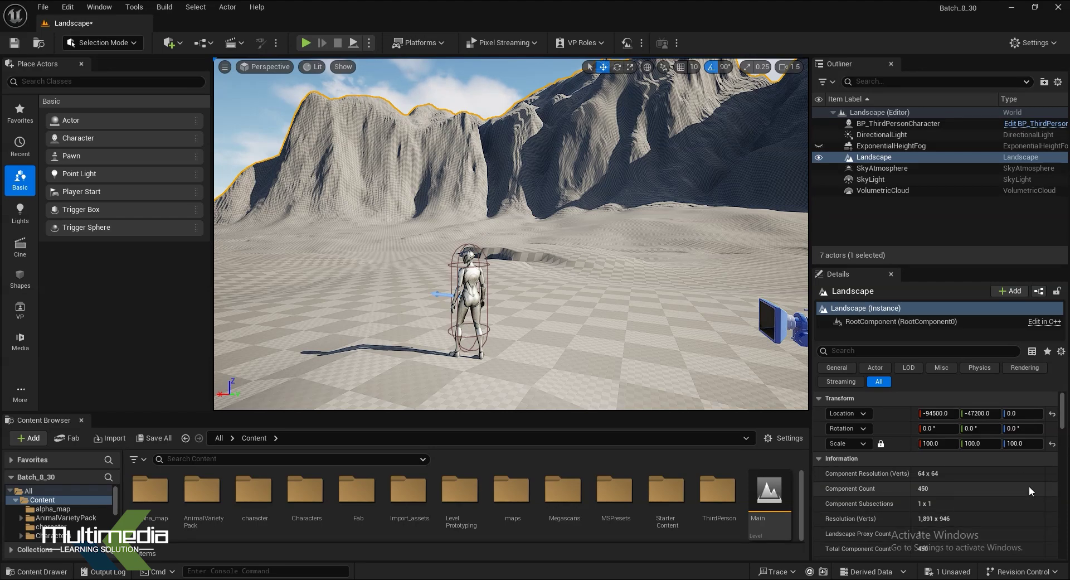
scroll(1029, 486, "down", 2)
scroll(1028, 487, "down", 2)
scroll(1028, 492, "down", 2)
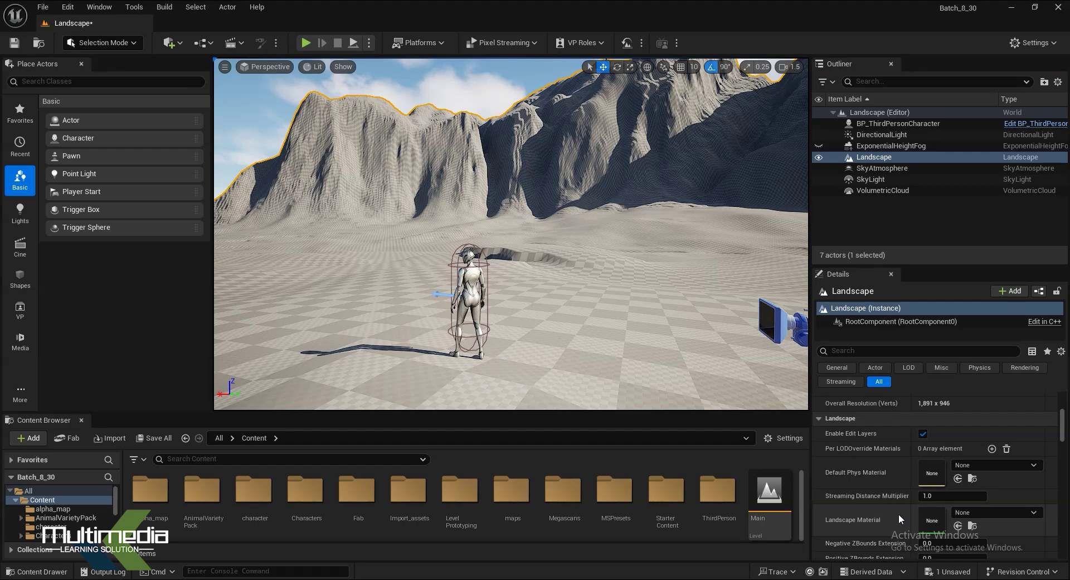
scroll(870, 523, "down", 1)
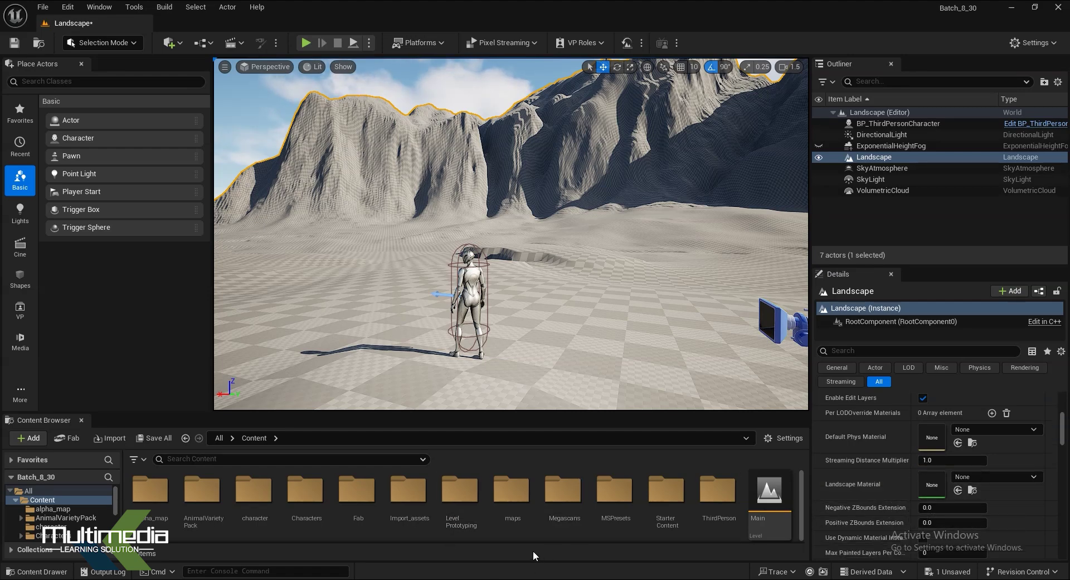
Assign MI_Temple_Mossy_Stone_Wall_tfphafjq_2K from Megascans > Surfaces as the Landscape Material.
double_click(565, 499)
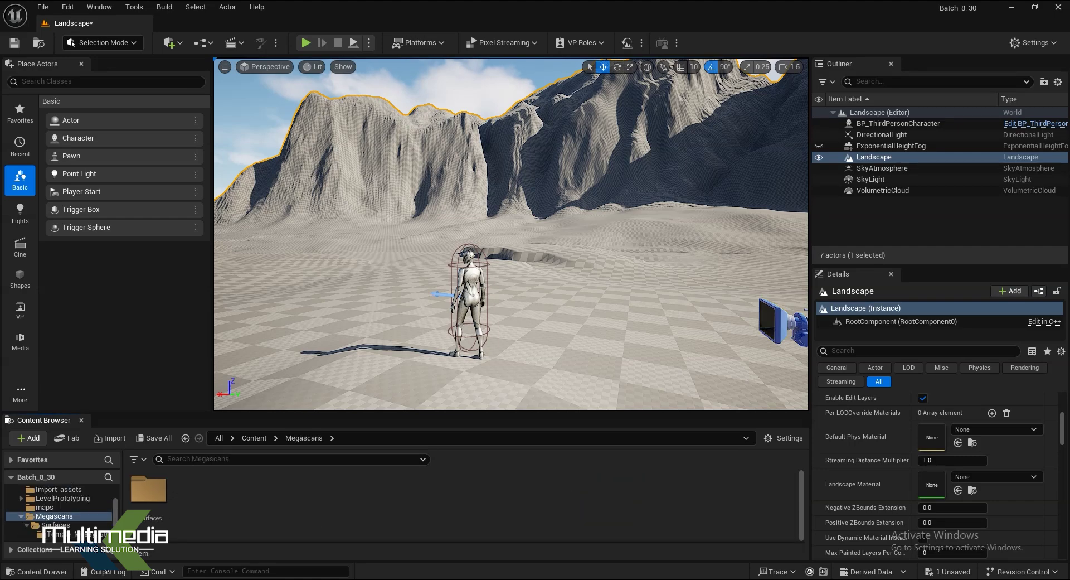
double_click(156, 491)
double_click(171, 500)
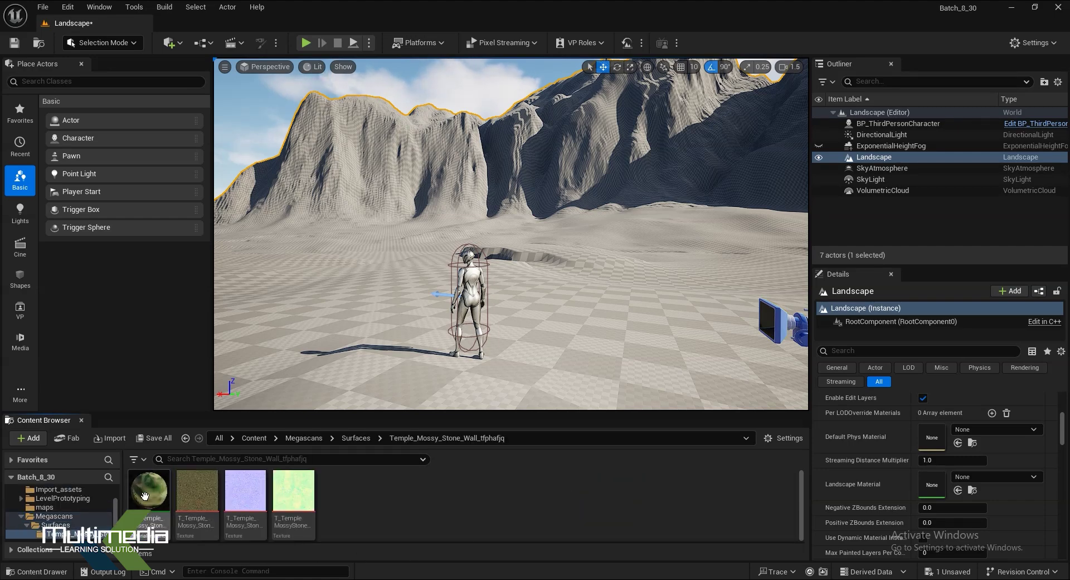
left_click_drag(139, 500, 937, 481)
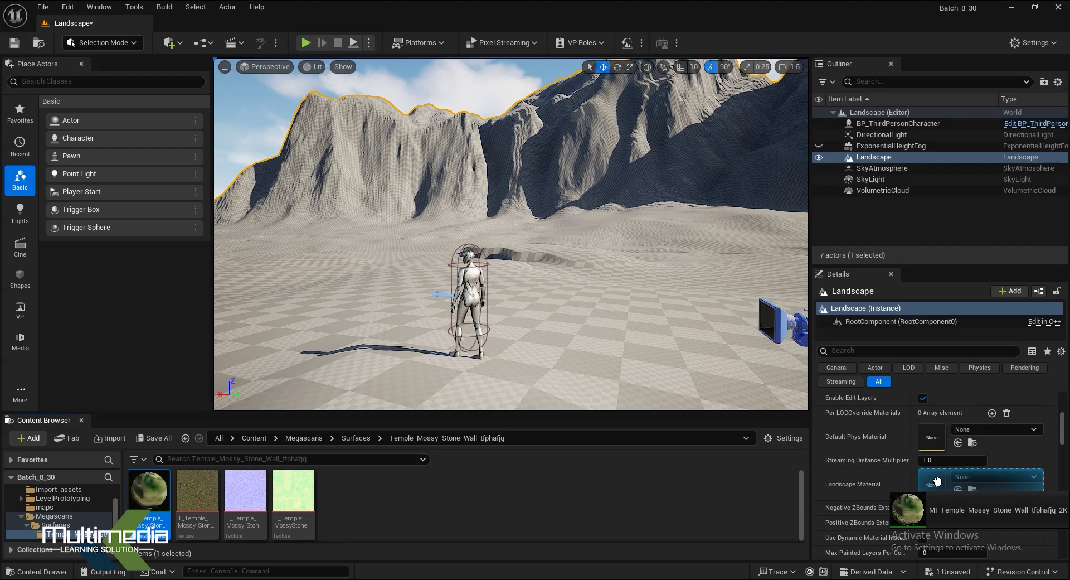
left_click_drag(927, 482, 928, 488)
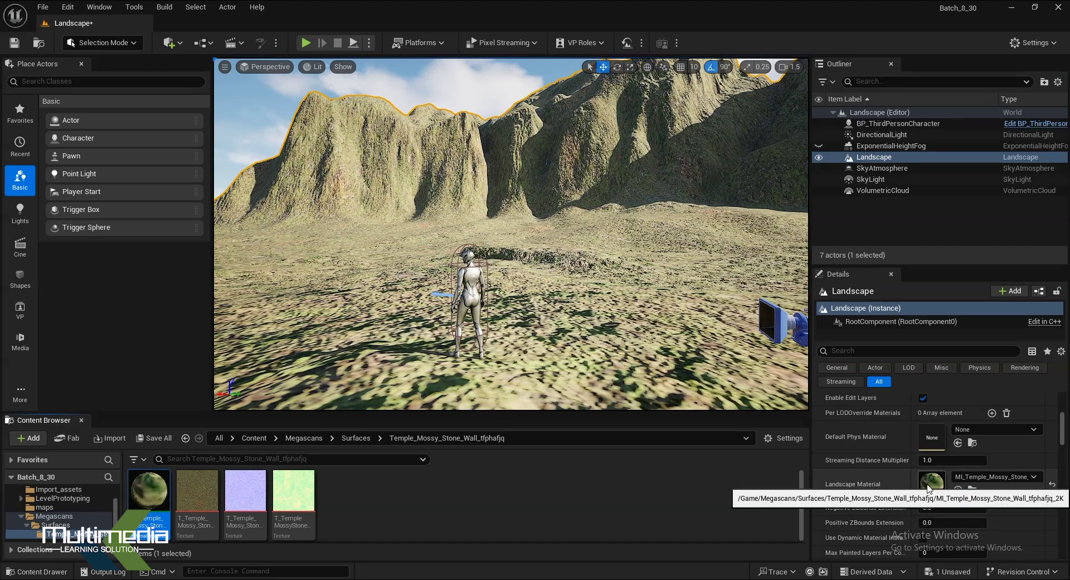